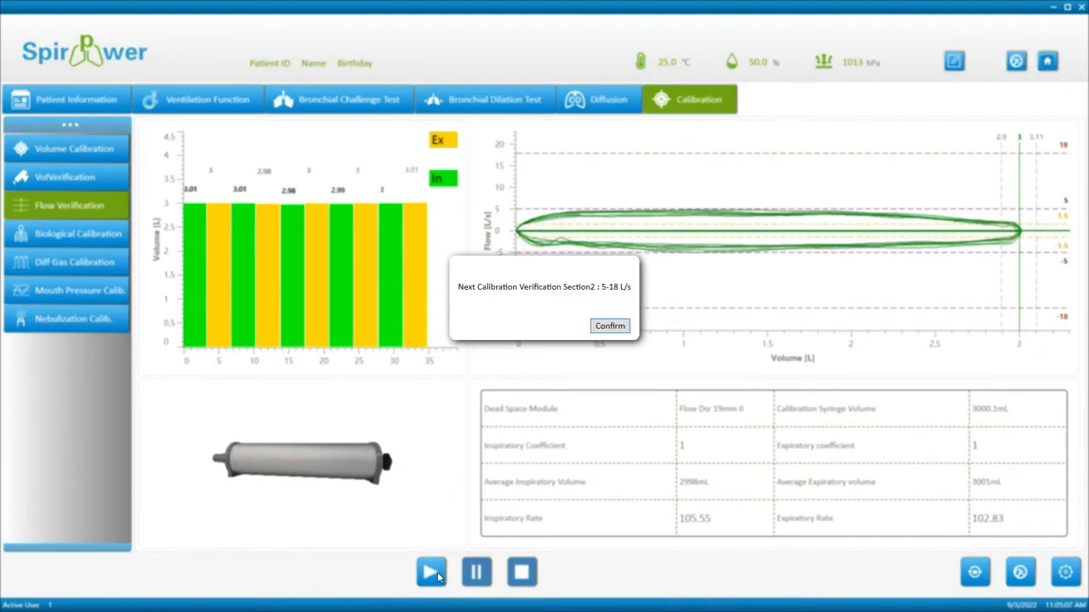
Run the second flow verification section and accept the 'Validation succeeded' result (2956/2949 mL).
click(609, 326)
click(430, 572)
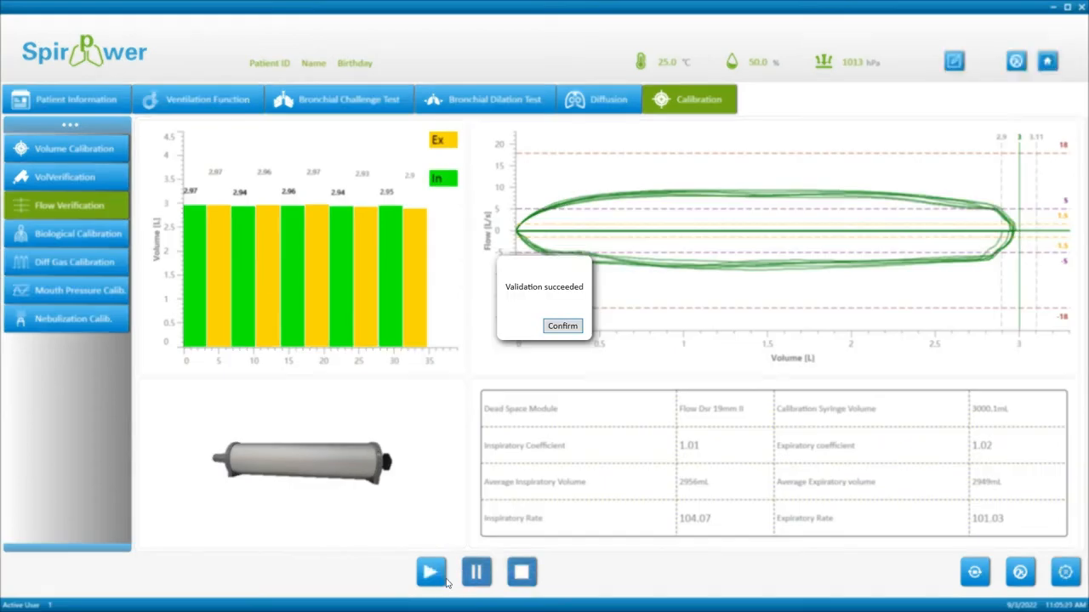
click(562, 327)
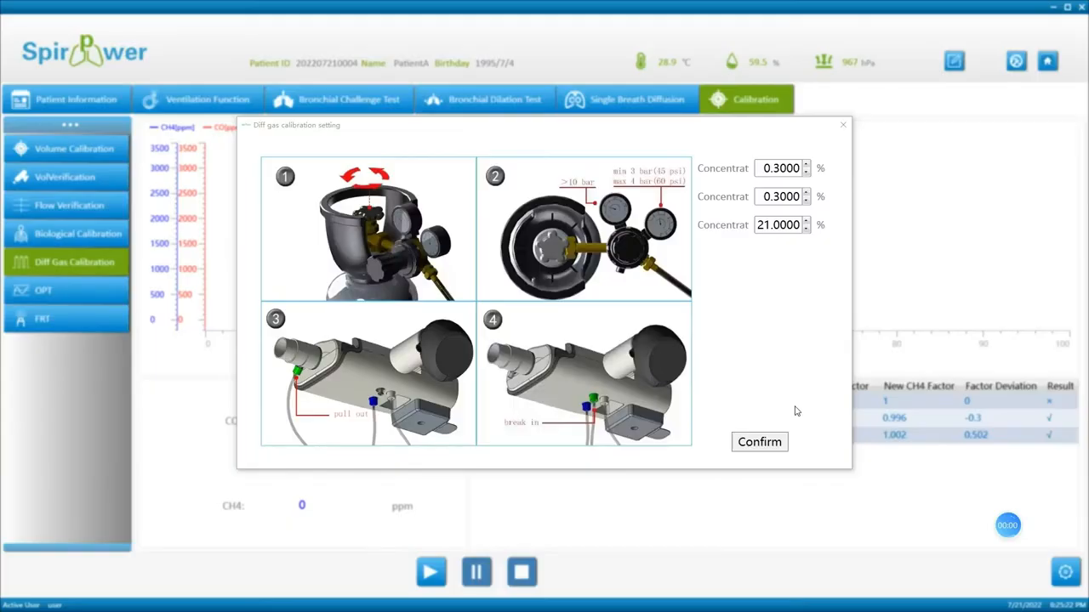
Check the three gas concentrations 0.3000, 0.3000 and 21.0000, then confirm the calibration settings.
double_click(765, 167)
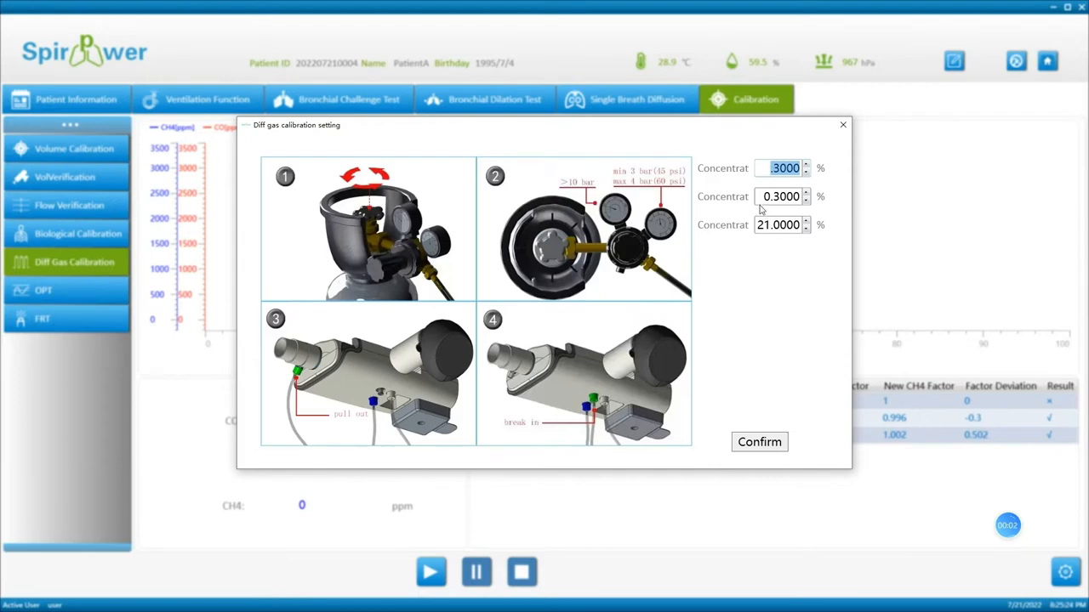
double_click(761, 199)
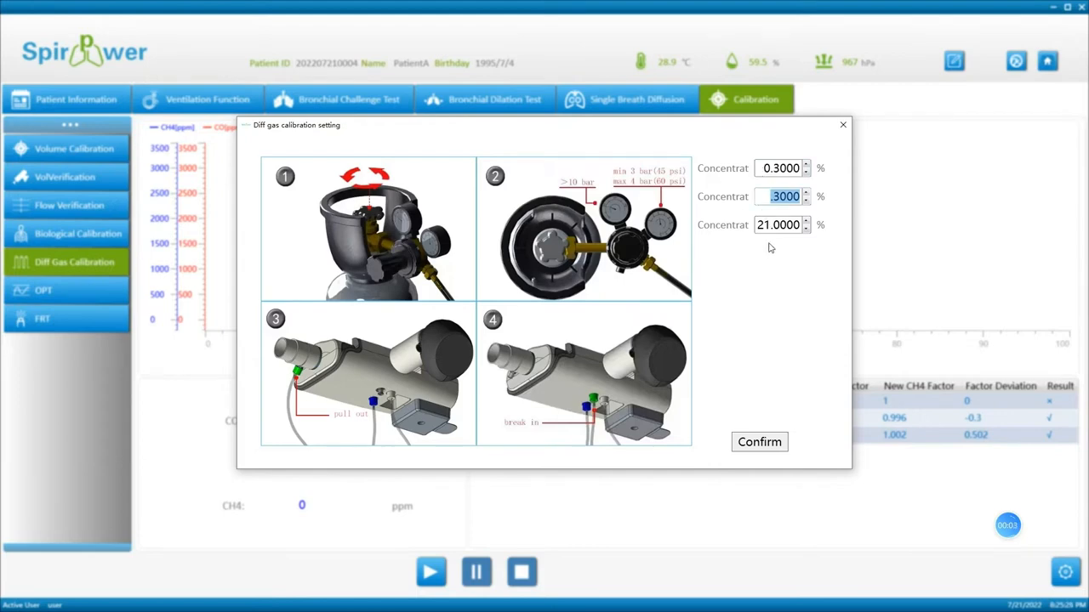
double_click(760, 226)
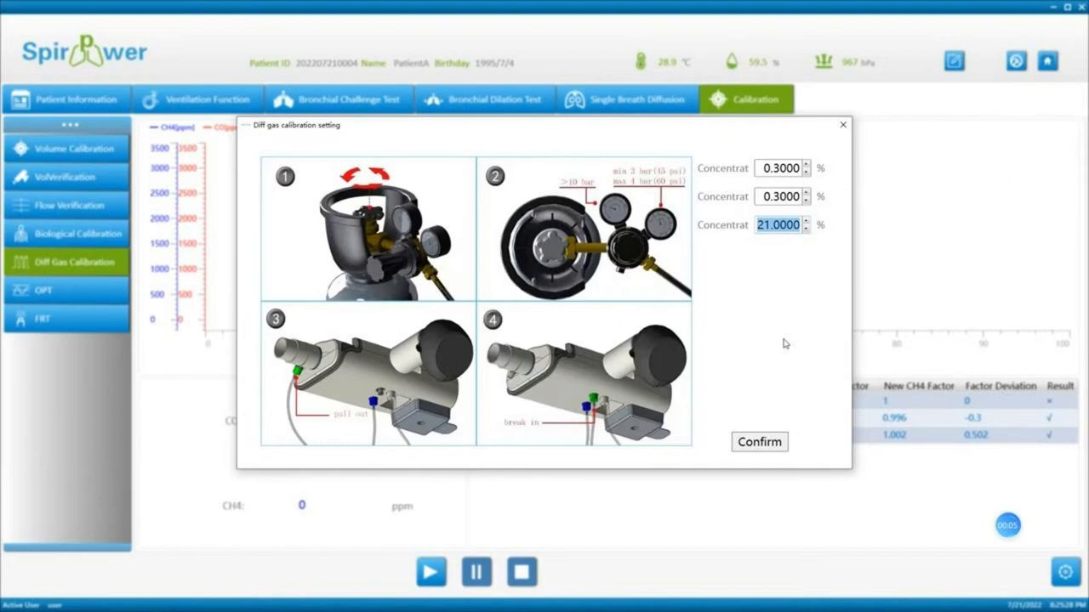
click(777, 446)
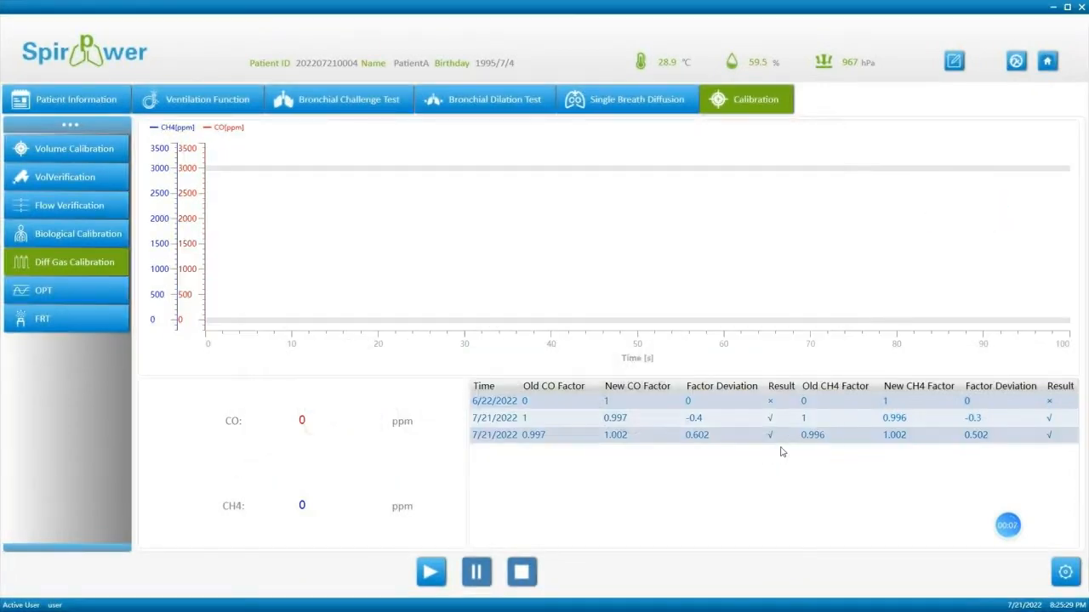
Run the diffusion gas calibration measurement.
click(431, 572)
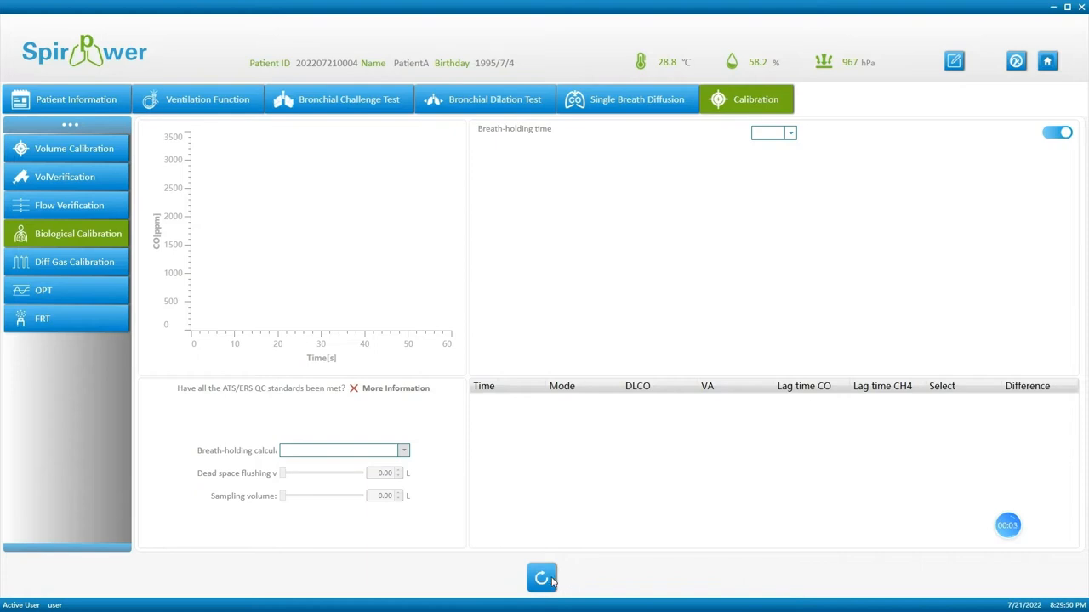
Start a new biological calibration using a human tester with 4 L vital capacity, and confirm.
click(551, 580)
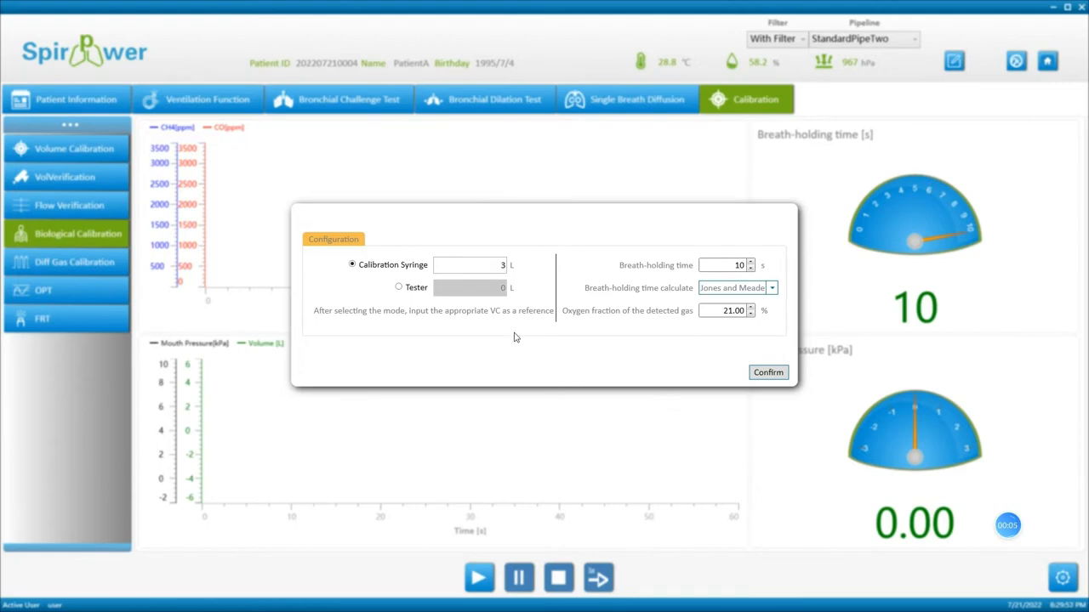
click(398, 287)
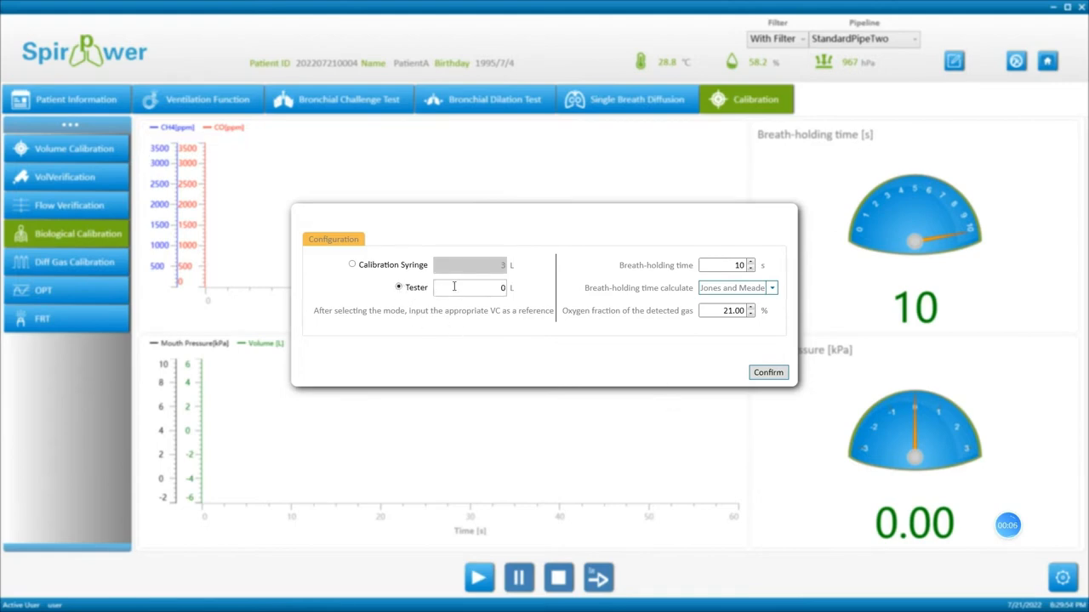
click(465, 288)
text(4)
click(767, 373)
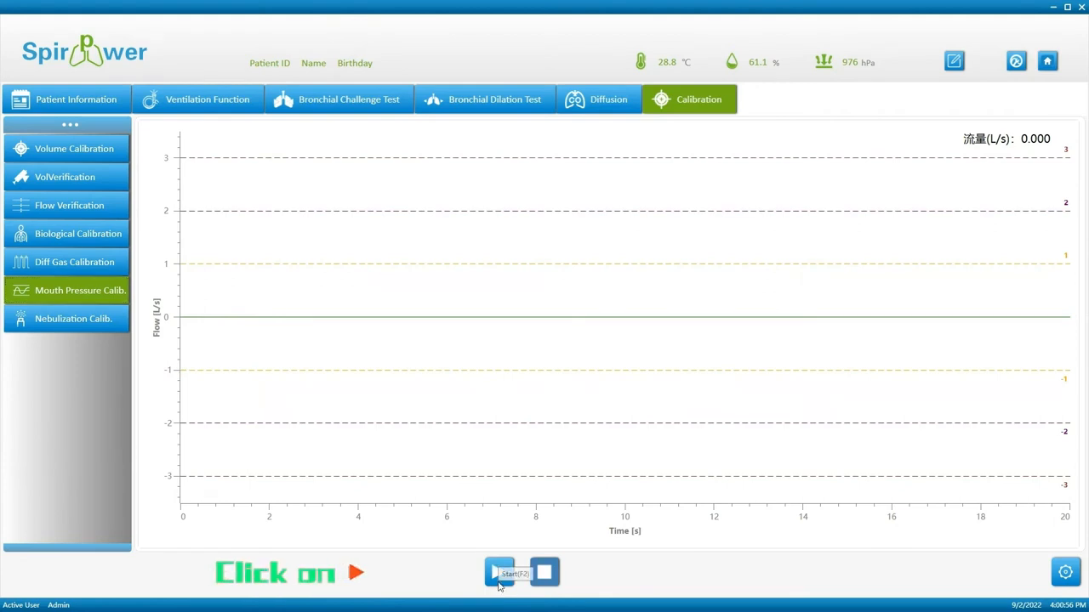
Run the mouth pressure calibration and accept the measured volume of 3.127.
click(500, 584)
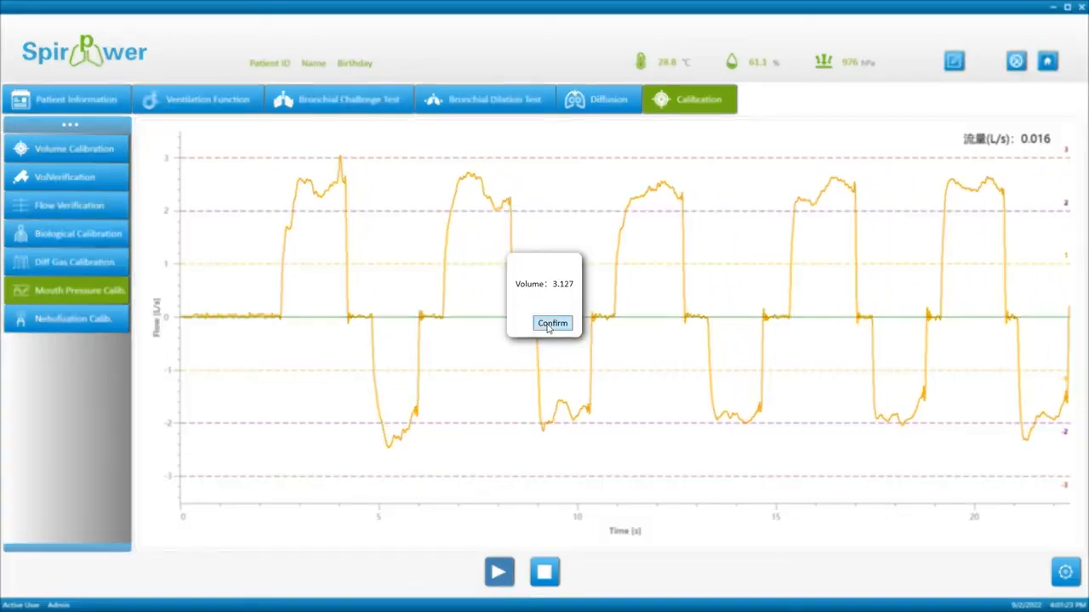
click(551, 324)
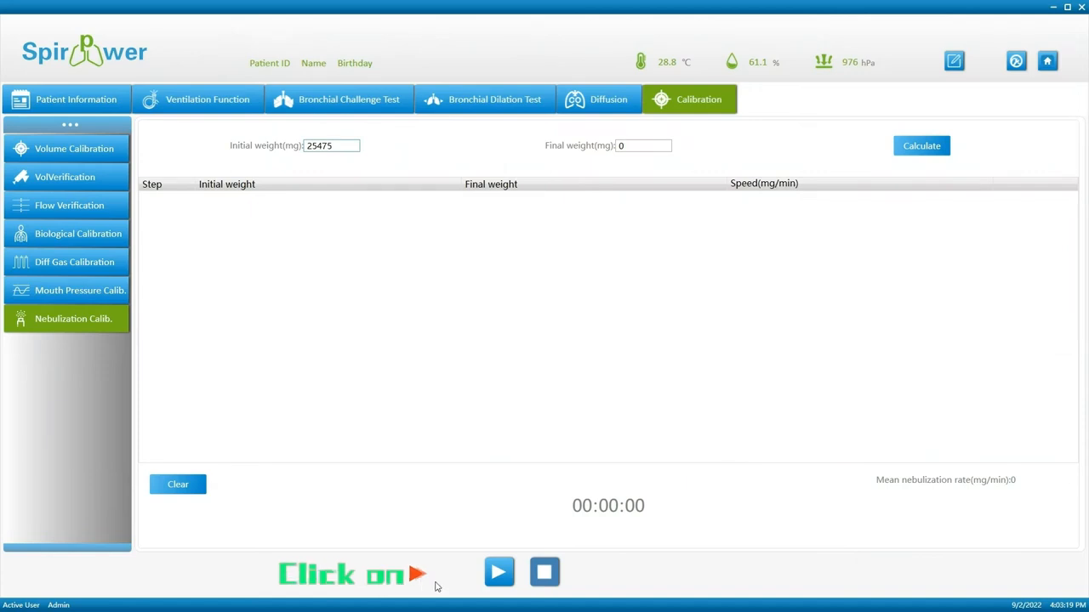
Run the nebulization timer, enter final weights 239 and 24317, and calculate each step's rate.
click(491, 578)
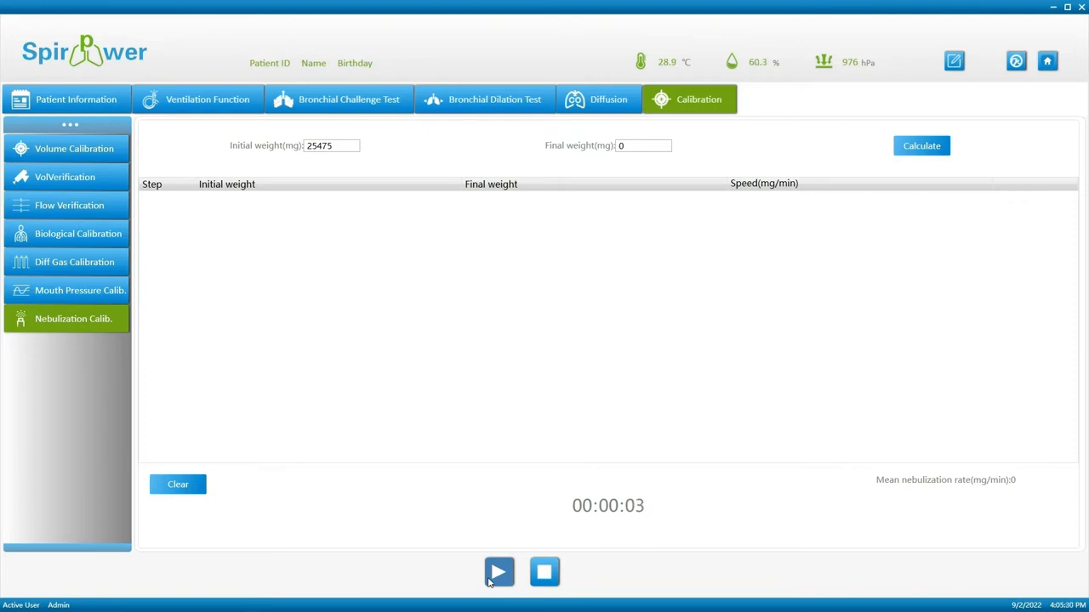
click(549, 326)
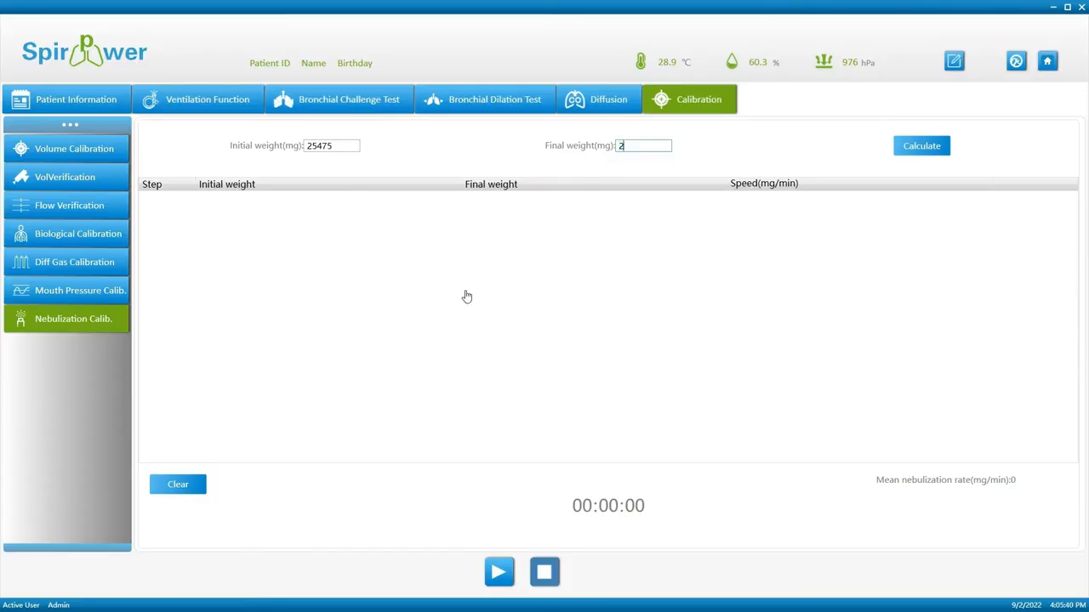
text(239)
click(939, 149)
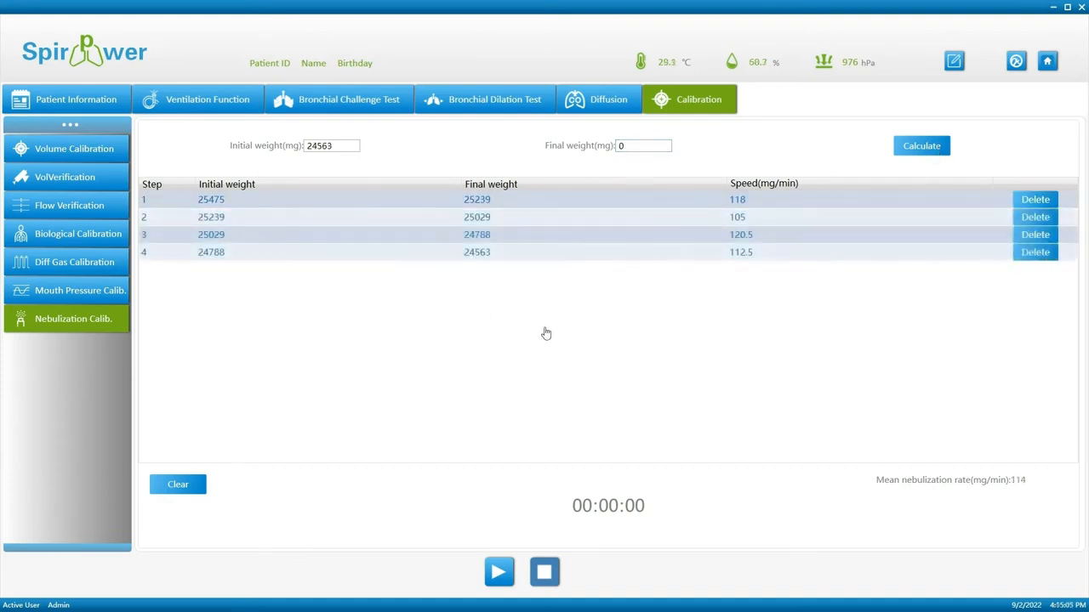
click(628, 146)
text(24317)
click(945, 152)
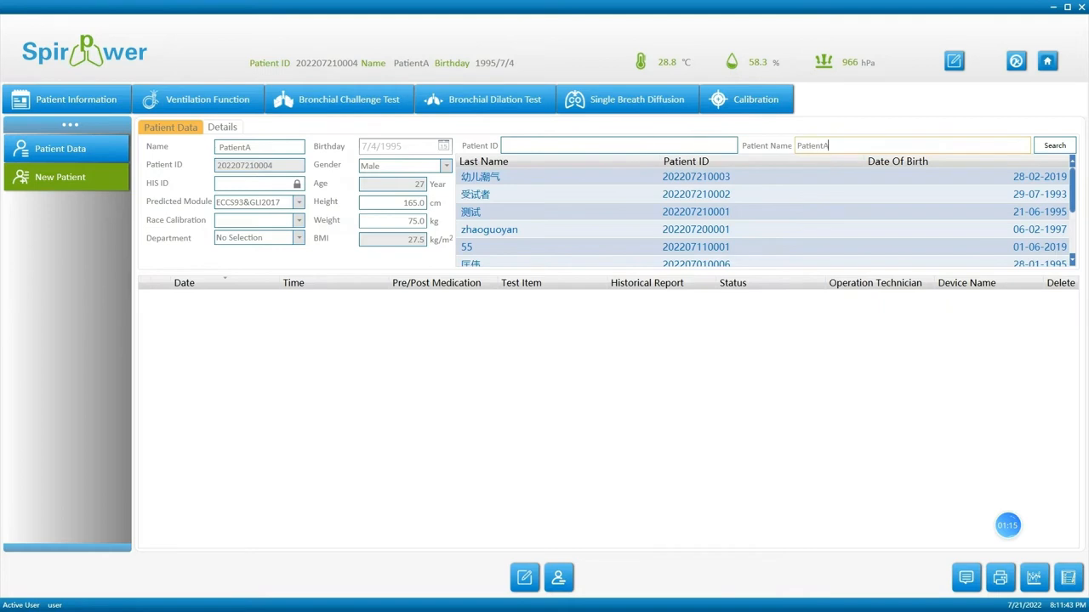
Search the patient list by name, select the found record, and dismiss the calibration message.
key(Return)
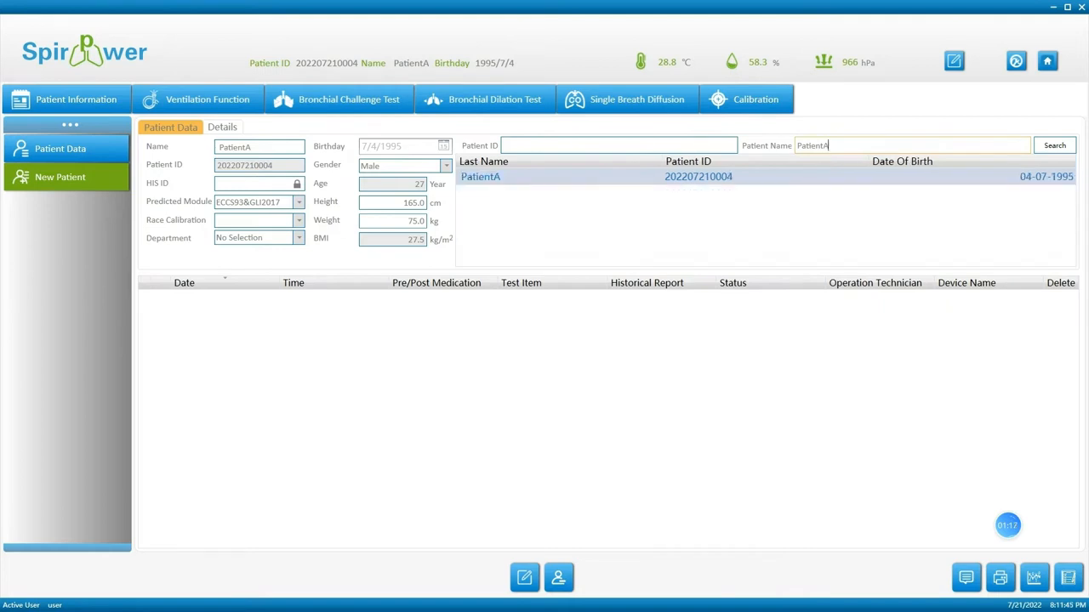
click(572, 184)
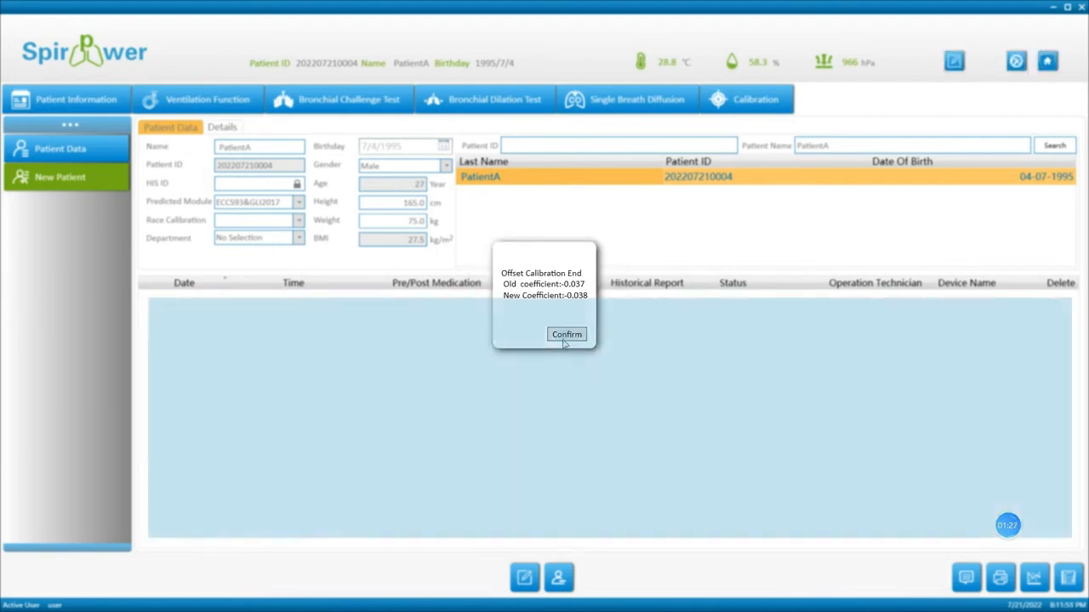
click(566, 335)
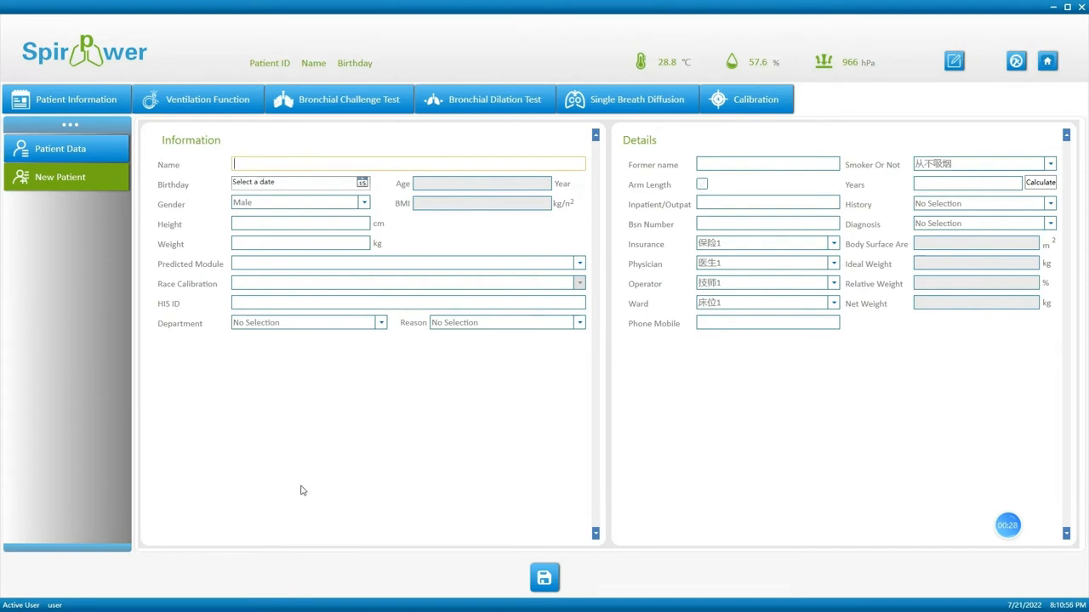
Enter the patient's name and set the birthday to 7/4/1995.
text(tientA)
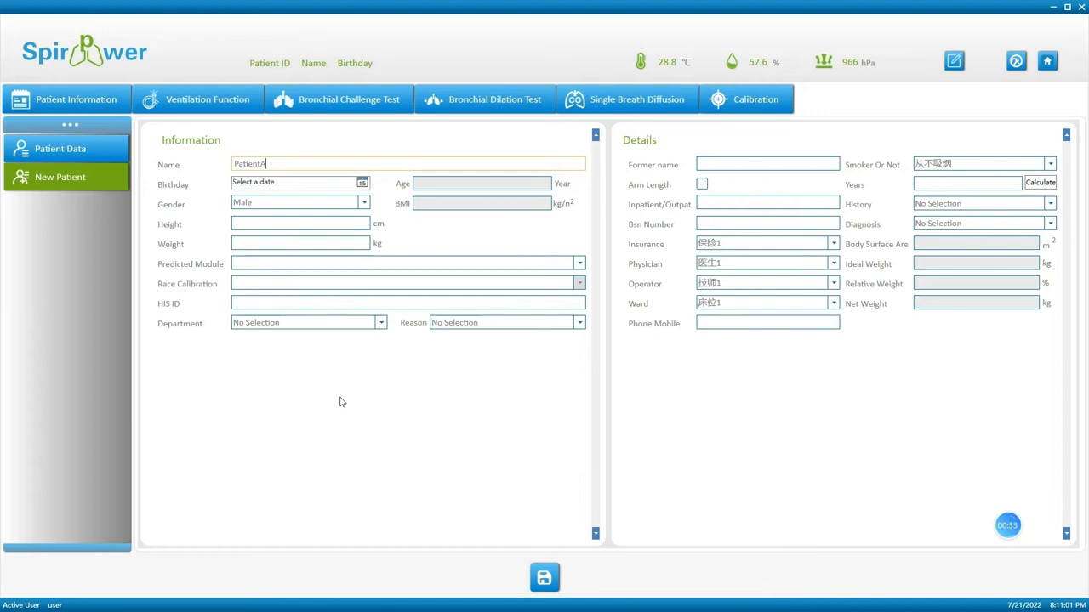
click(362, 182)
click(290, 201)
click(285, 200)
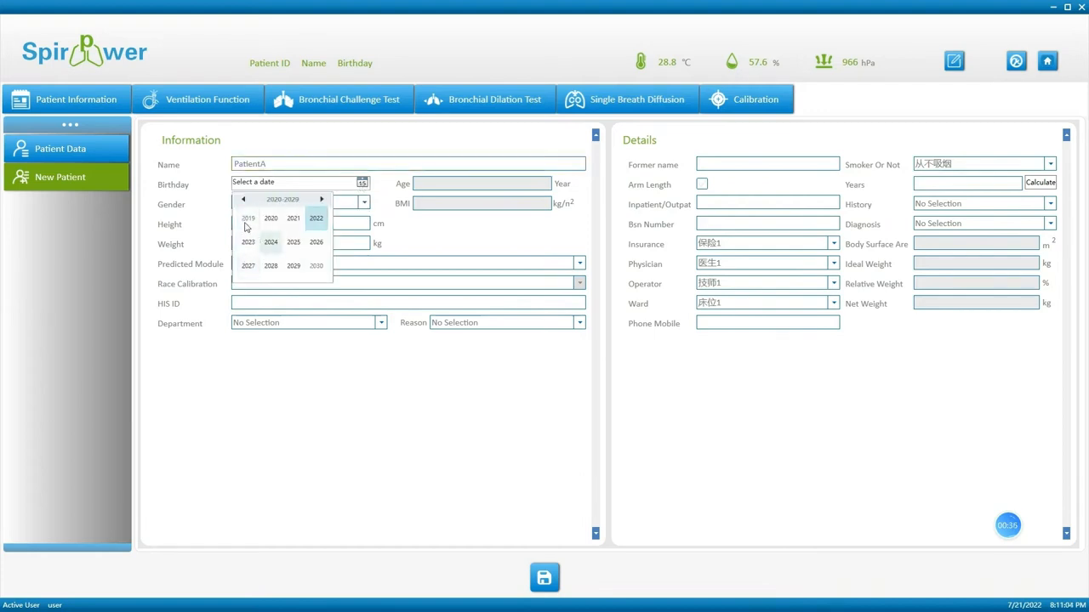
click(243, 200)
click(243, 201)
click(243, 201)
click(294, 242)
click(271, 241)
click(270, 267)
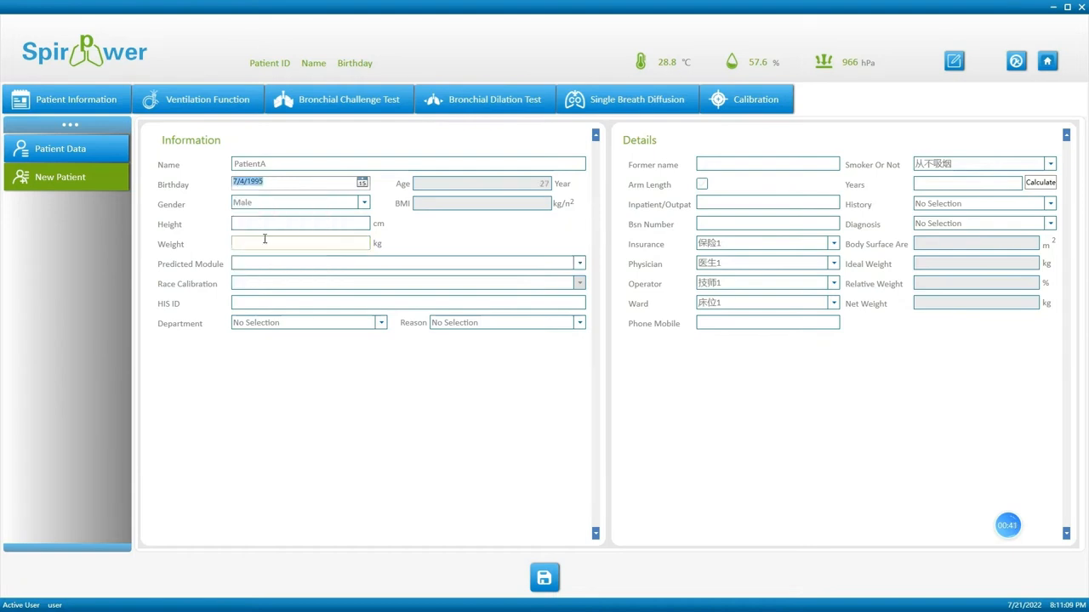
Keep gender Male, enter height 165 and weight 75, choose ECCS93&GLI2017, and save.
click(294, 210)
click(291, 210)
click(292, 220)
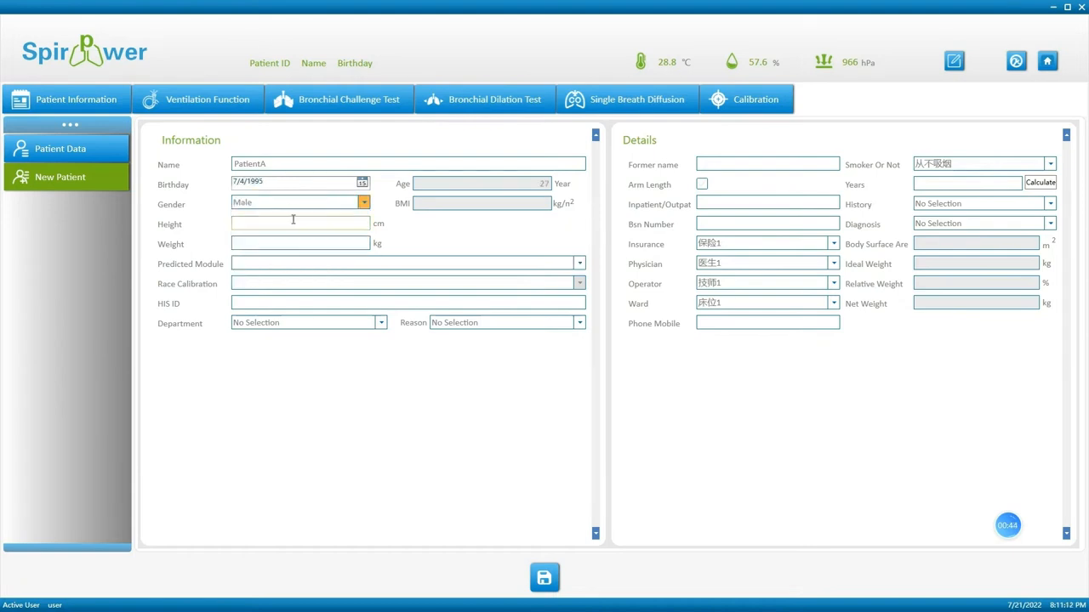
text(165)
key(Tab)
text(75)
click(289, 265)
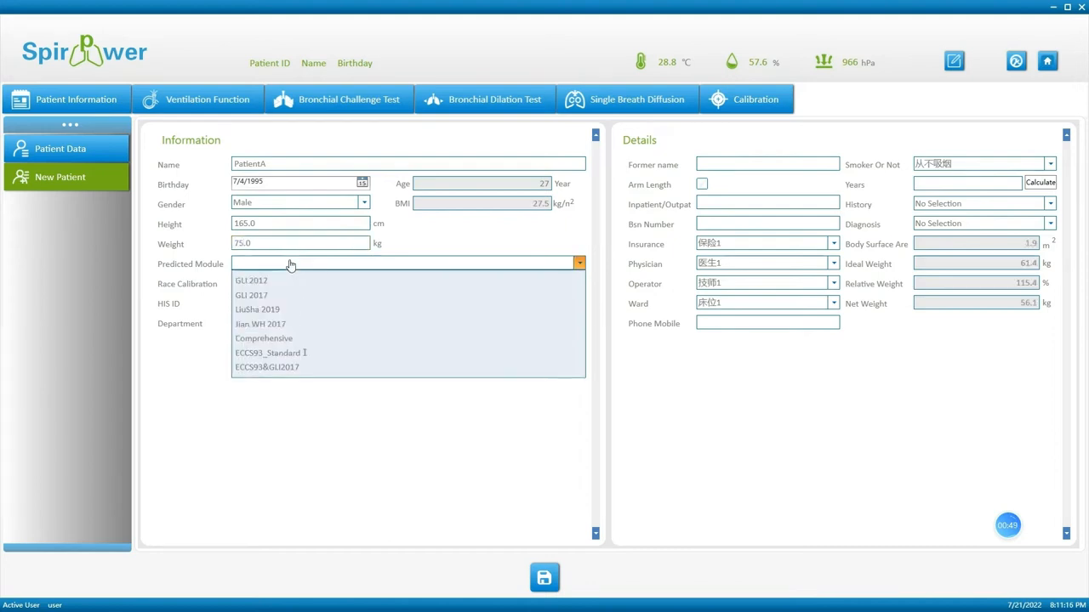
click(297, 370)
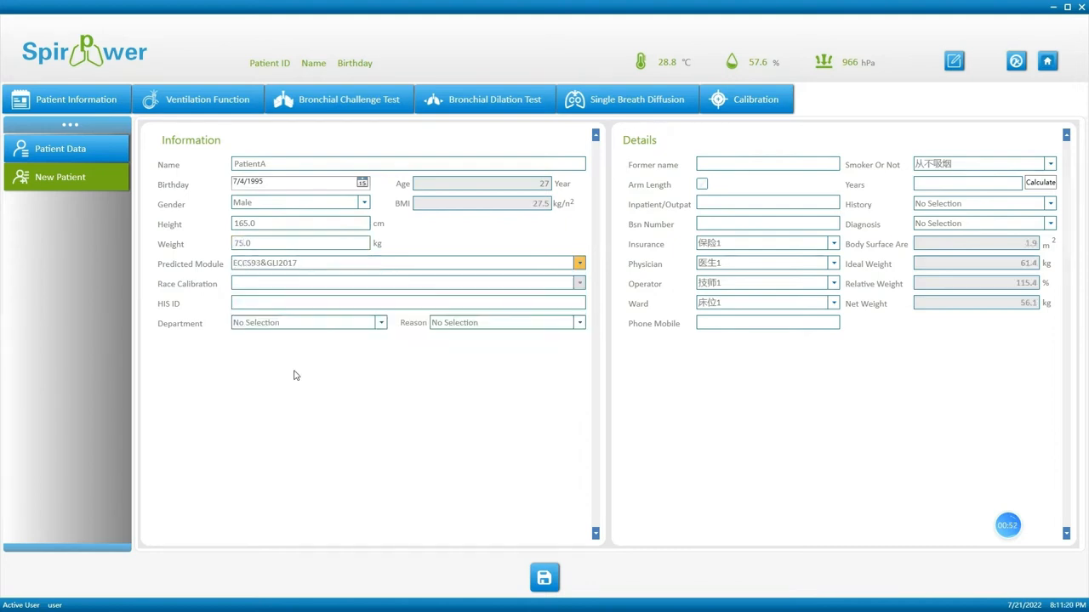
click(555, 576)
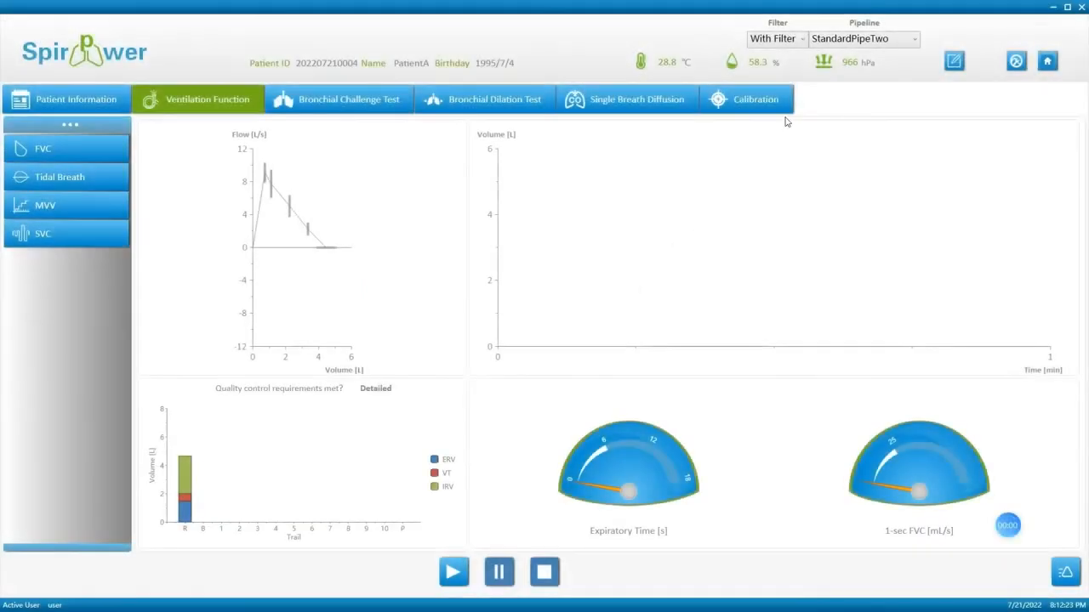
Keep the StandardPipeTwo pipeline and With Filter setting, then start the measurement.
click(844, 43)
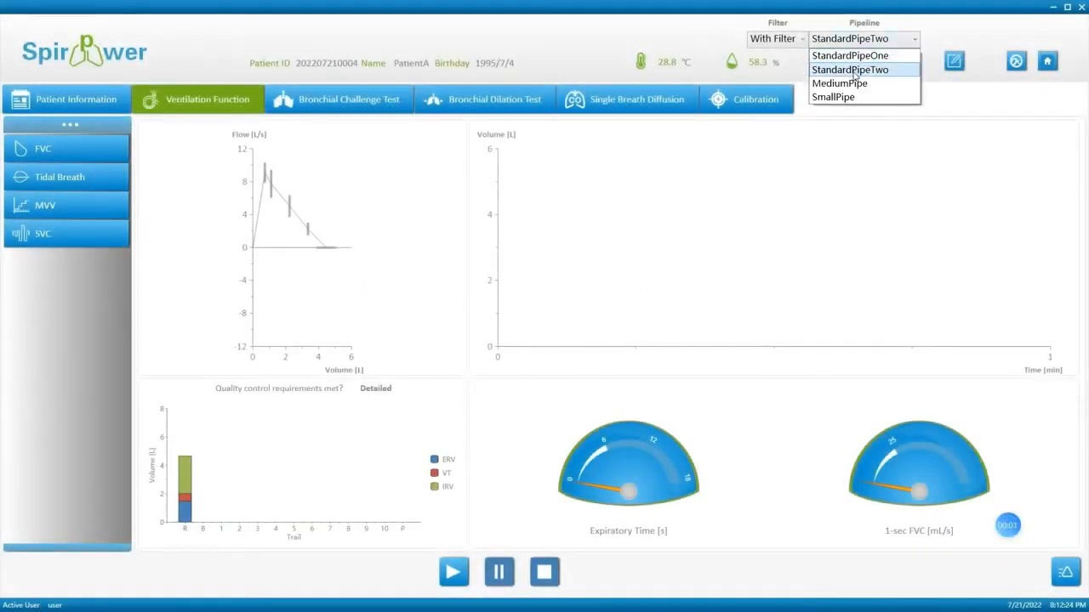
click(851, 70)
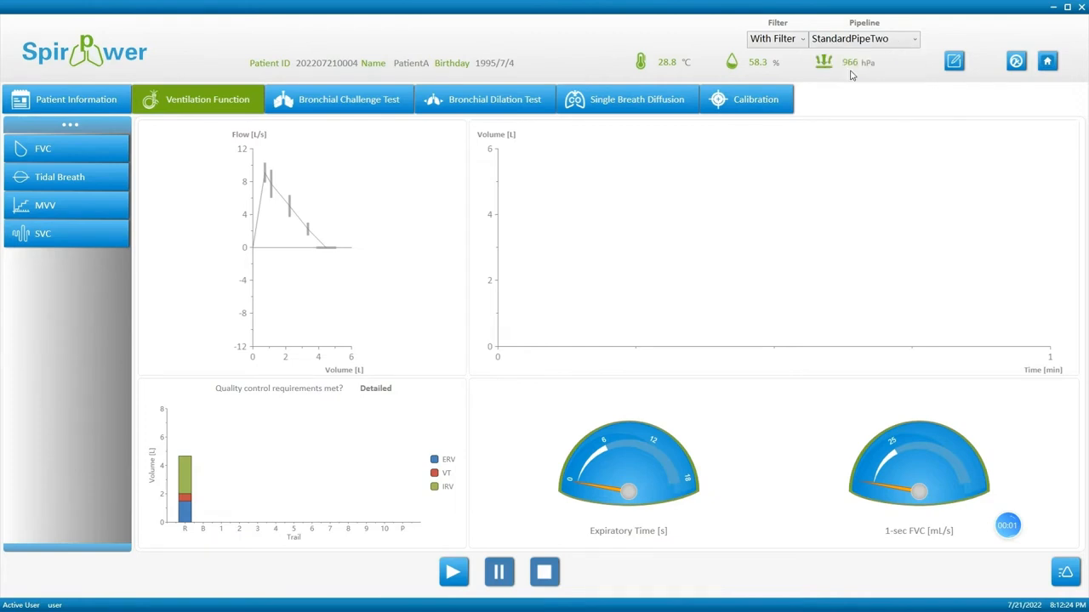
click(798, 42)
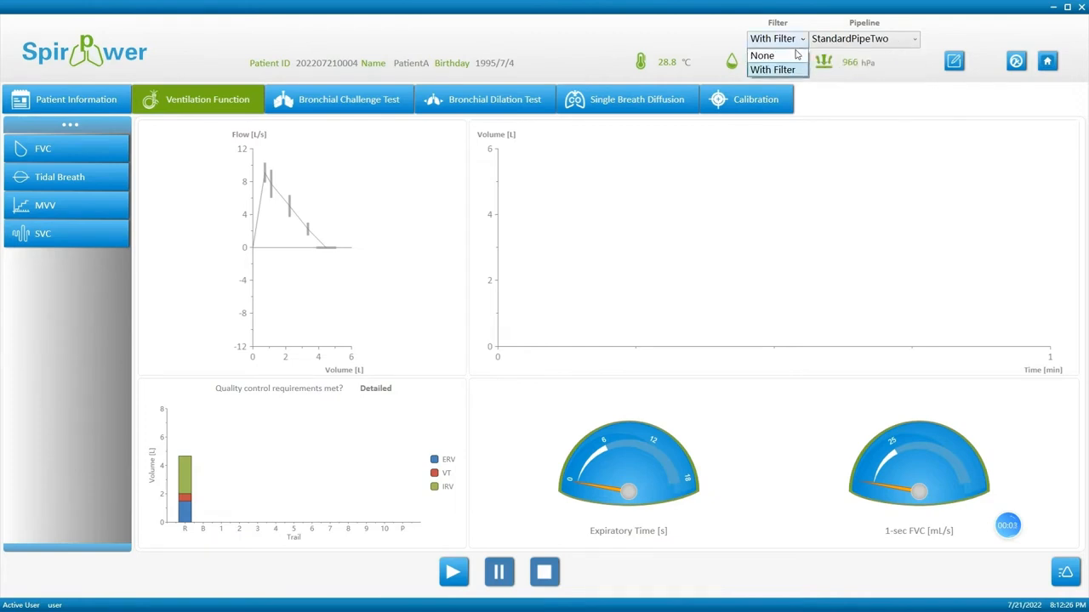
click(794, 75)
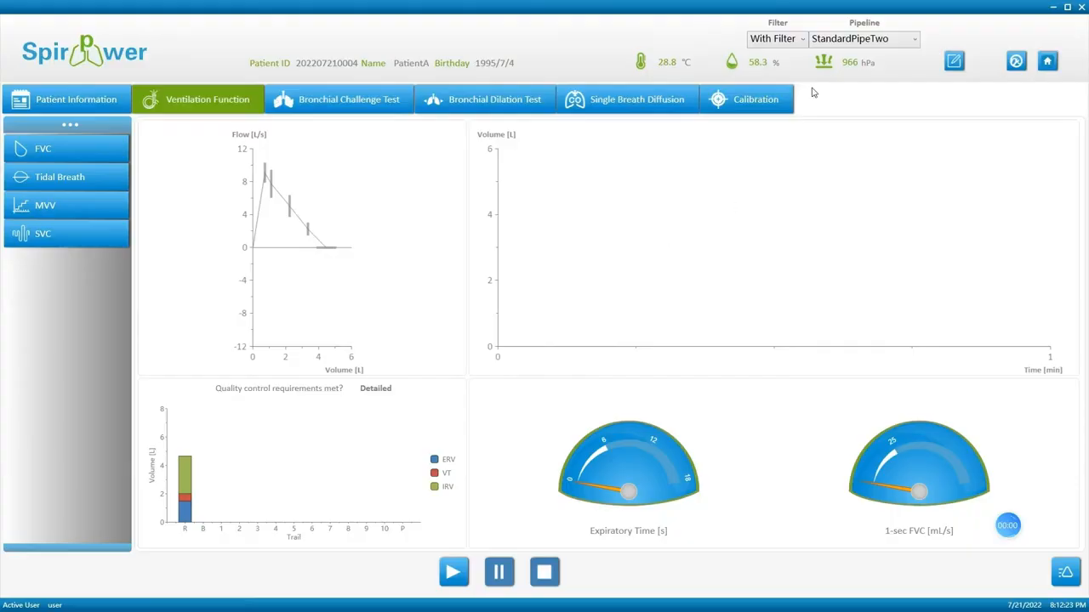
click(844, 41)
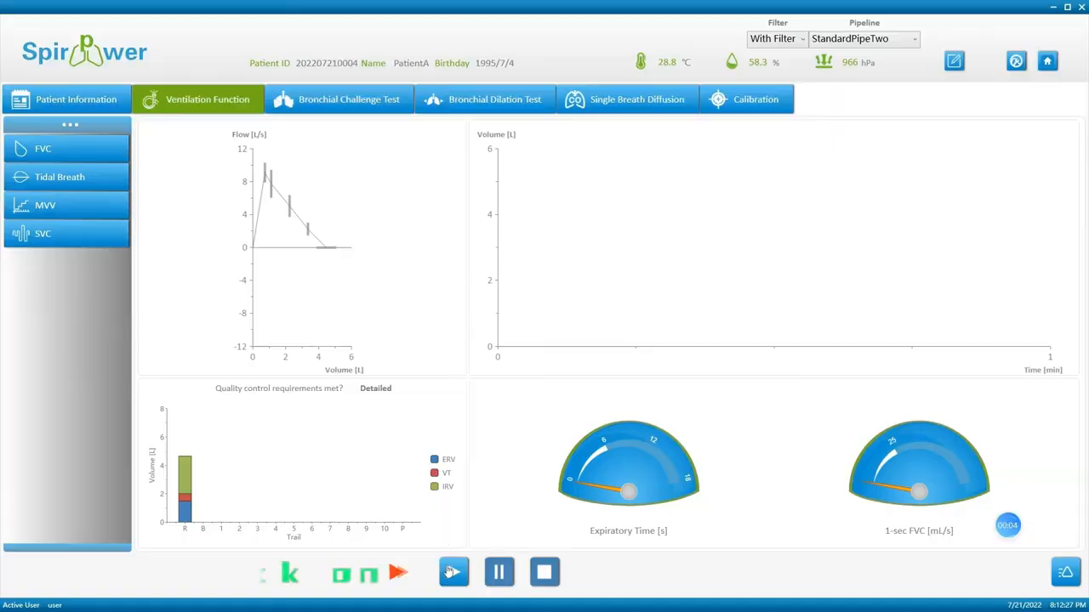
click(457, 578)
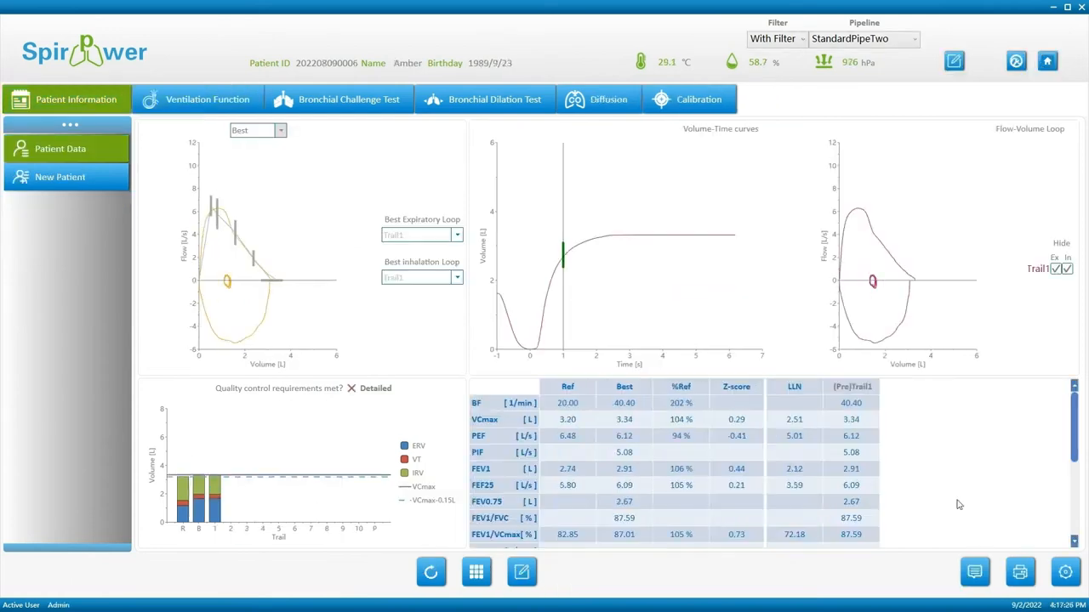
Add IRV to the displayed result parameters after BF, and select the new IRV row.
click(1074, 575)
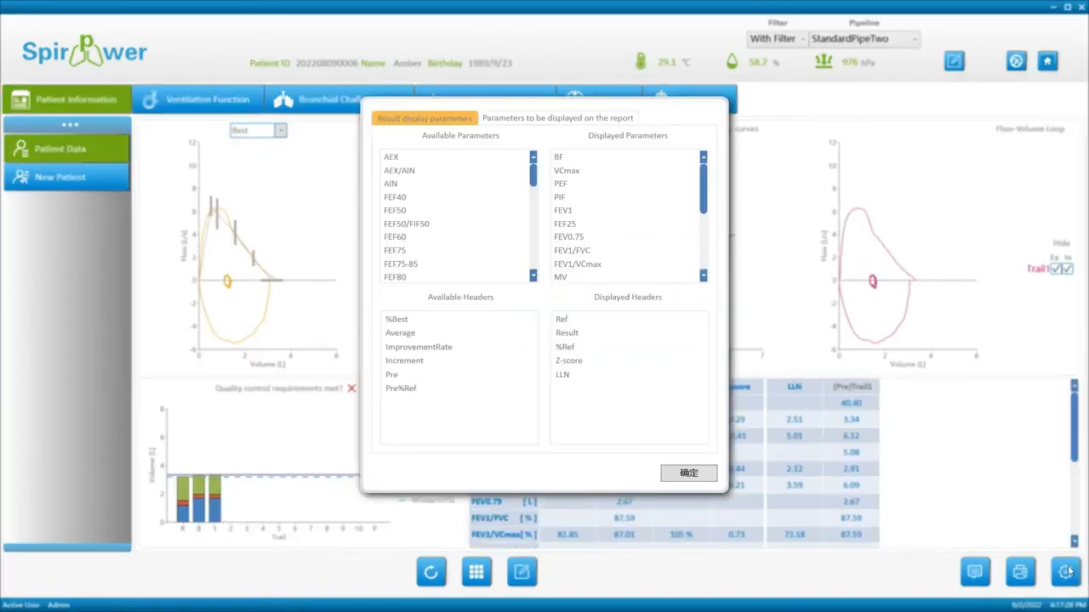
scroll(425, 204, down, 6)
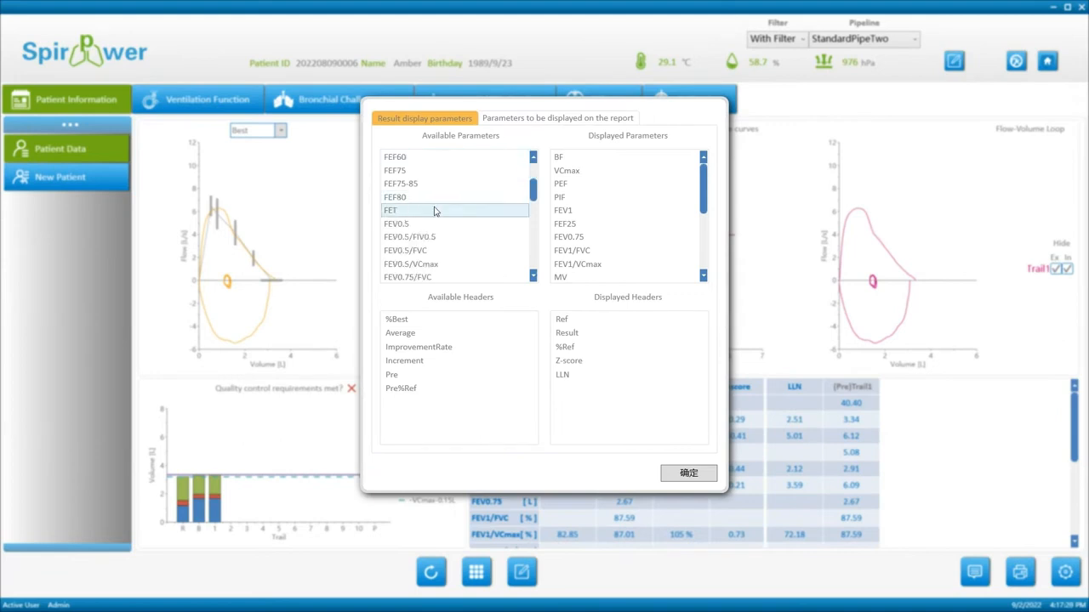
scroll(484, 261, down, 3)
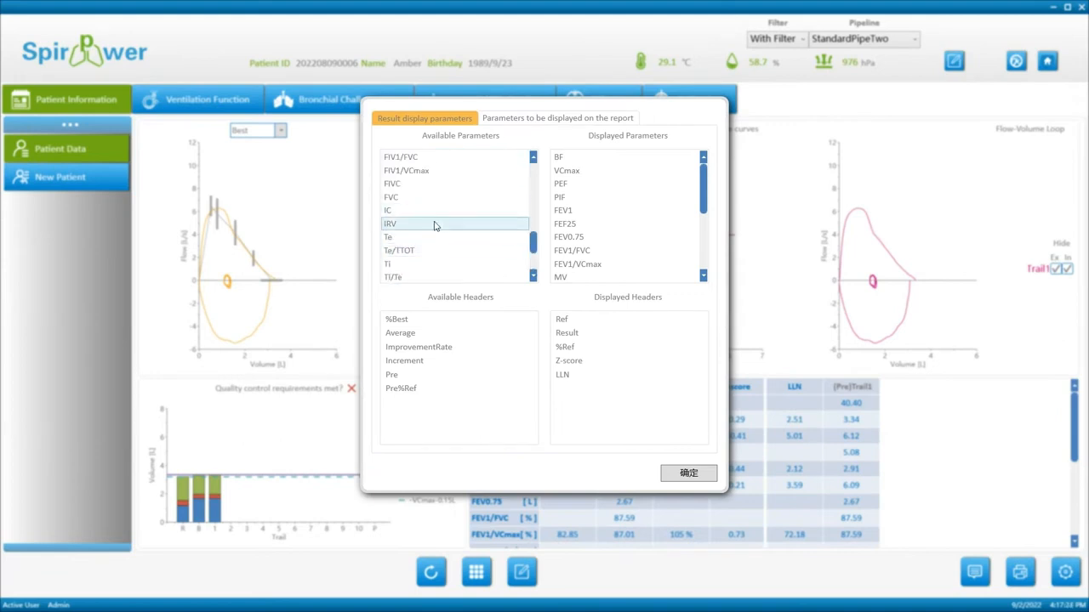
click(435, 224)
drag(572, 163, 570, 166)
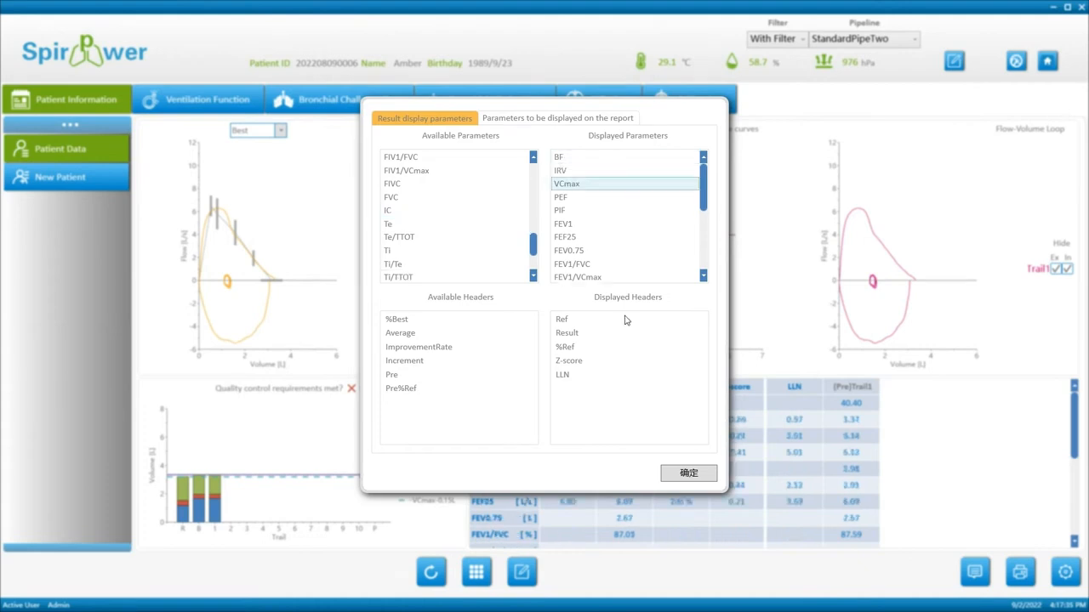
click(688, 473)
click(565, 424)
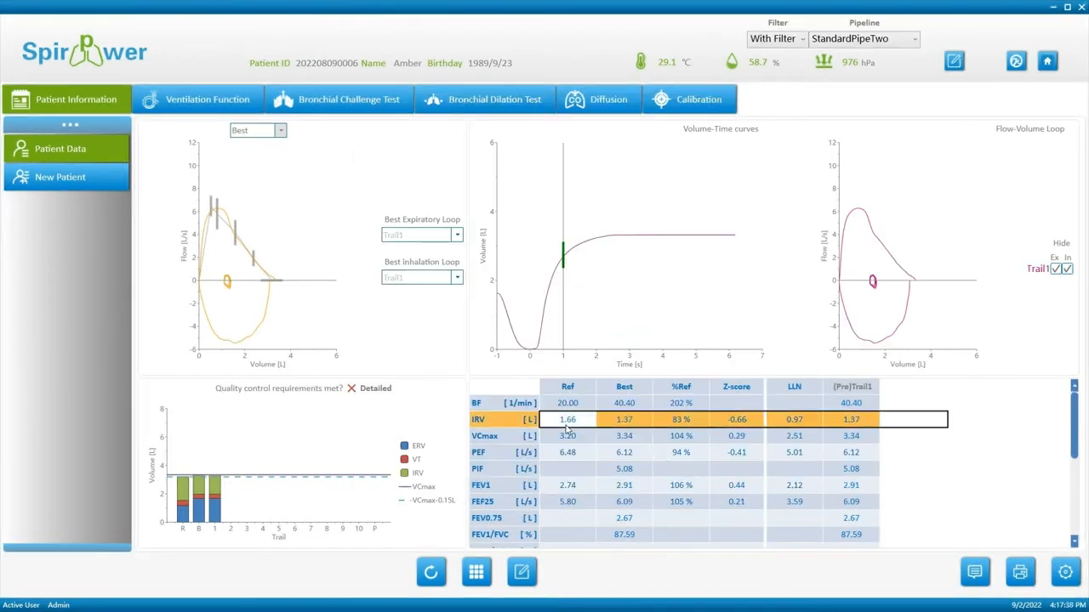
Drag the VT line on the volume chart so the trial's IRV becomes 1.36.
click(522, 573)
drag(1017, 231, 1013, 244)
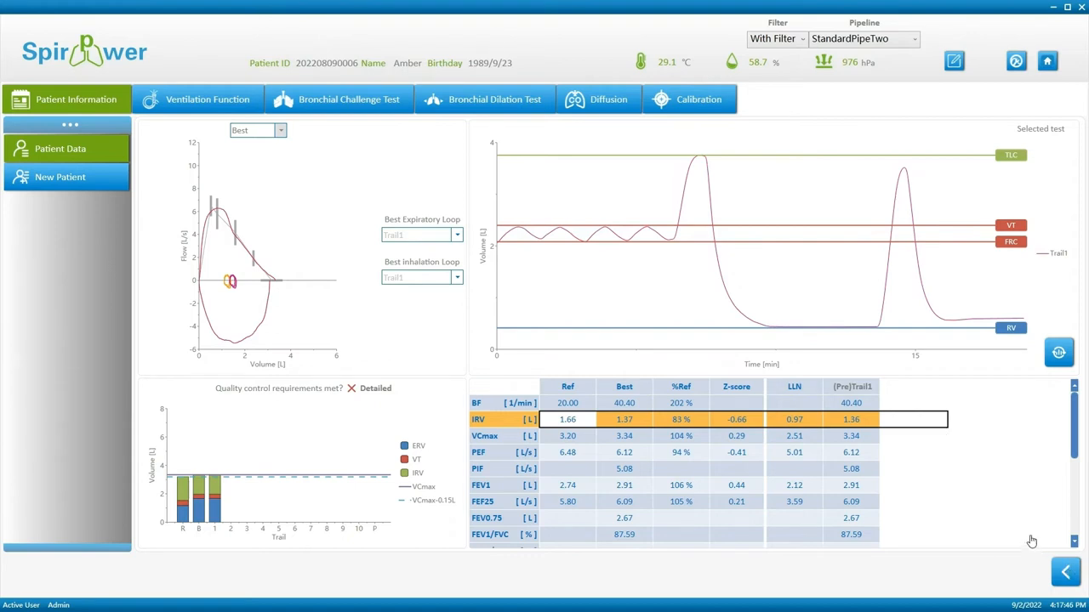
click(1061, 570)
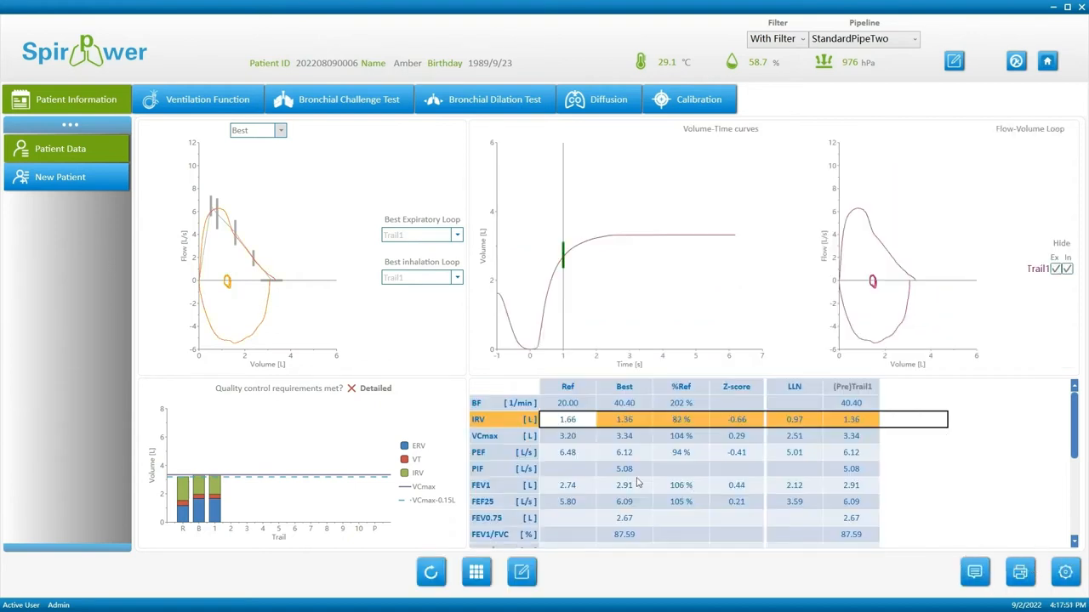
Check the detailed quality control against the ATS/ERS 2019 criteria.
click(382, 391)
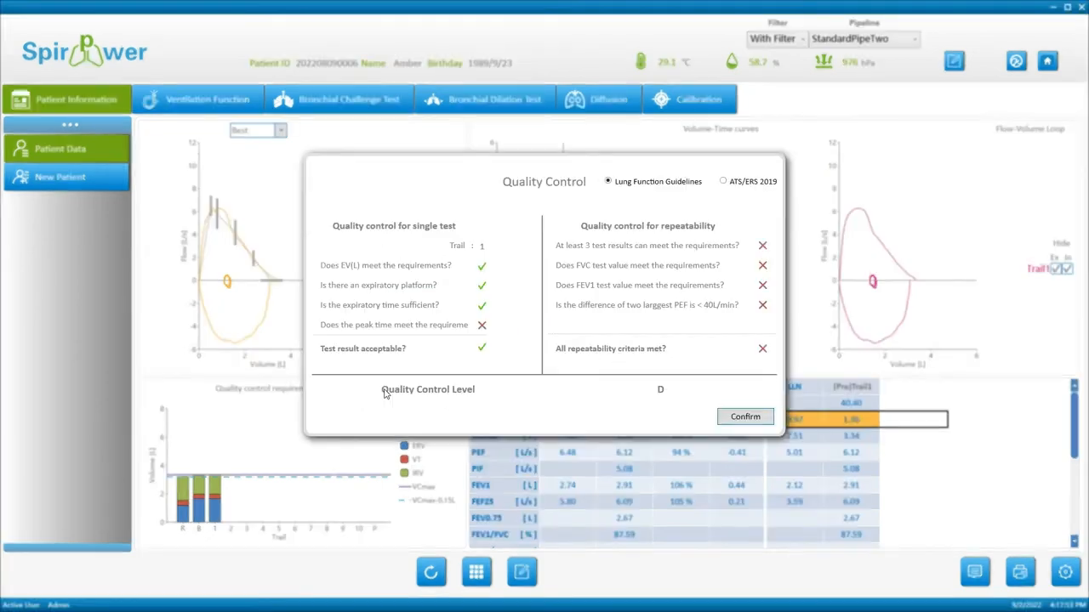
click(723, 182)
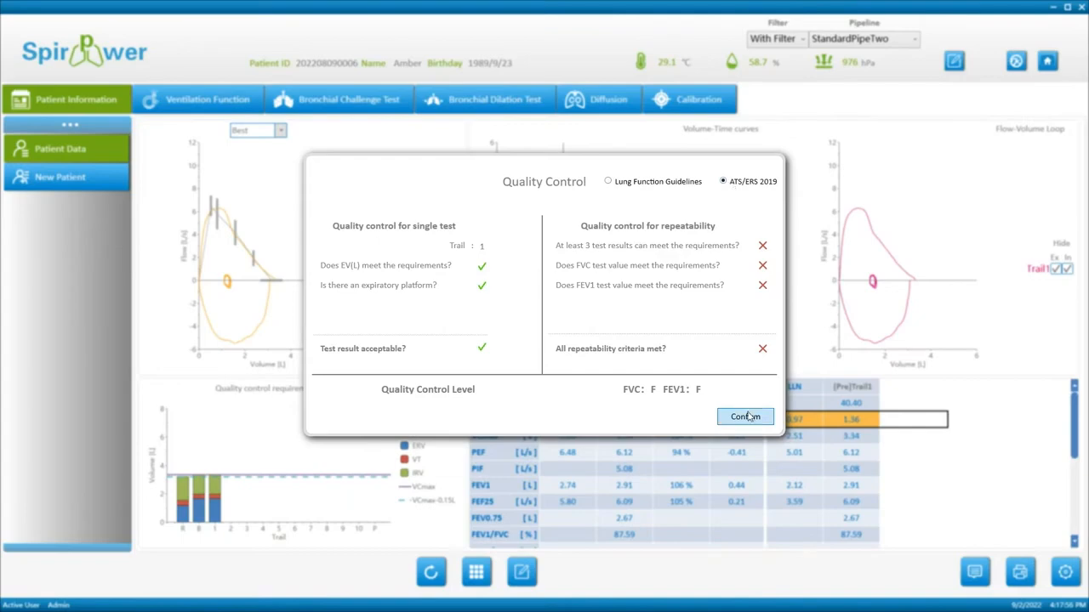
click(745, 417)
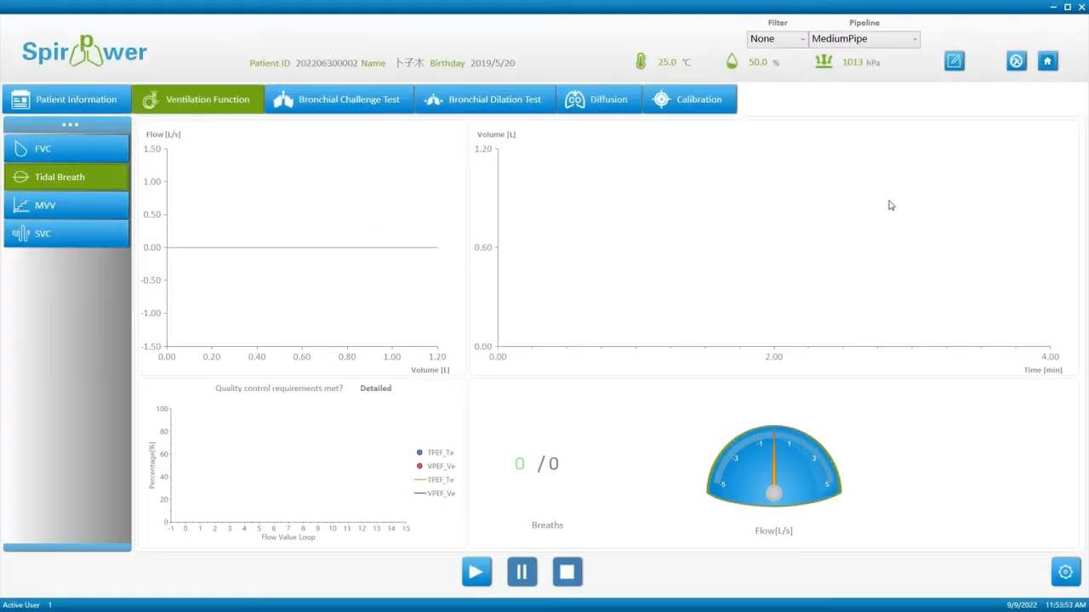
Keep Filter at None, set the pipeline to SmallPipe, and bring up the DRS test settings.
click(796, 48)
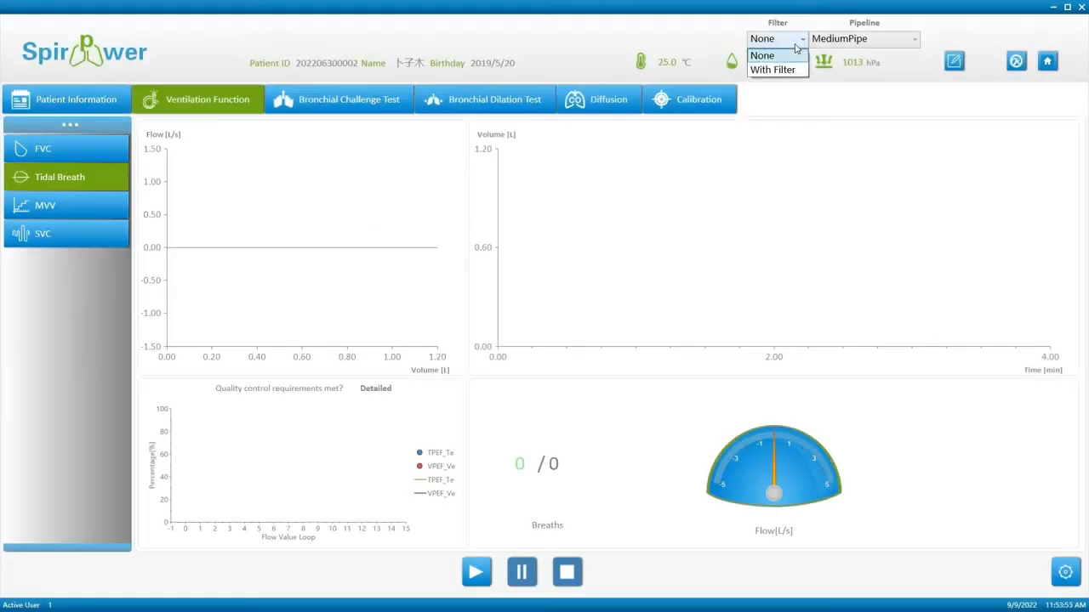
click(796, 56)
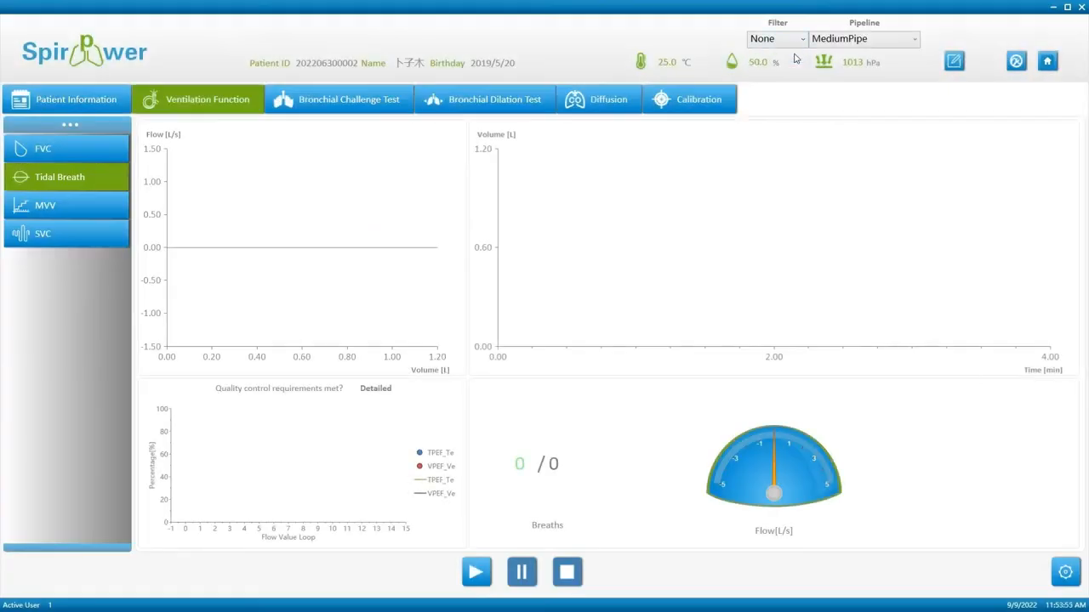
click(885, 40)
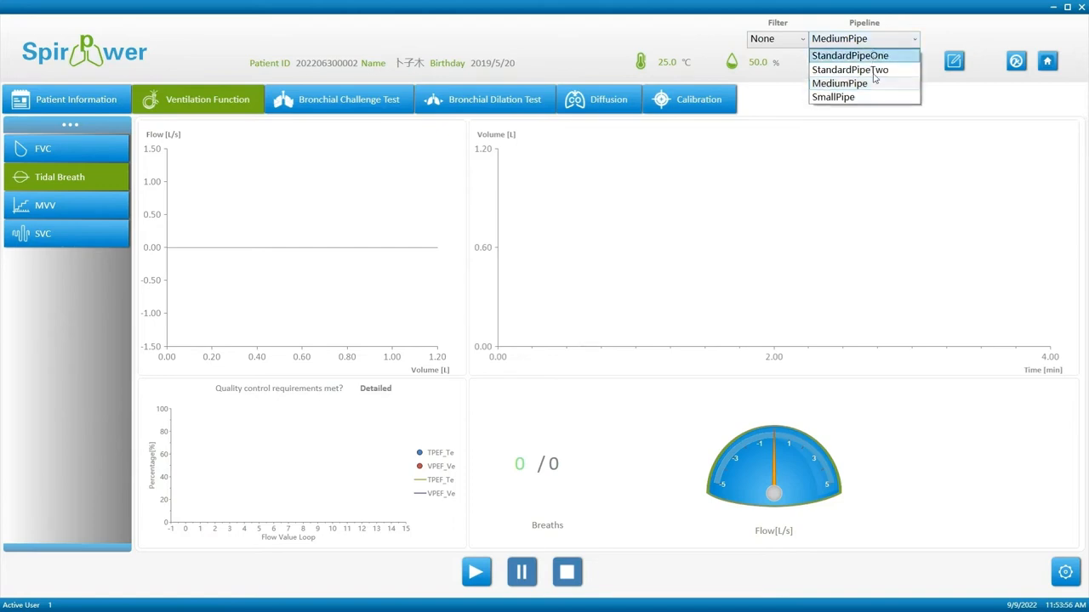
click(872, 102)
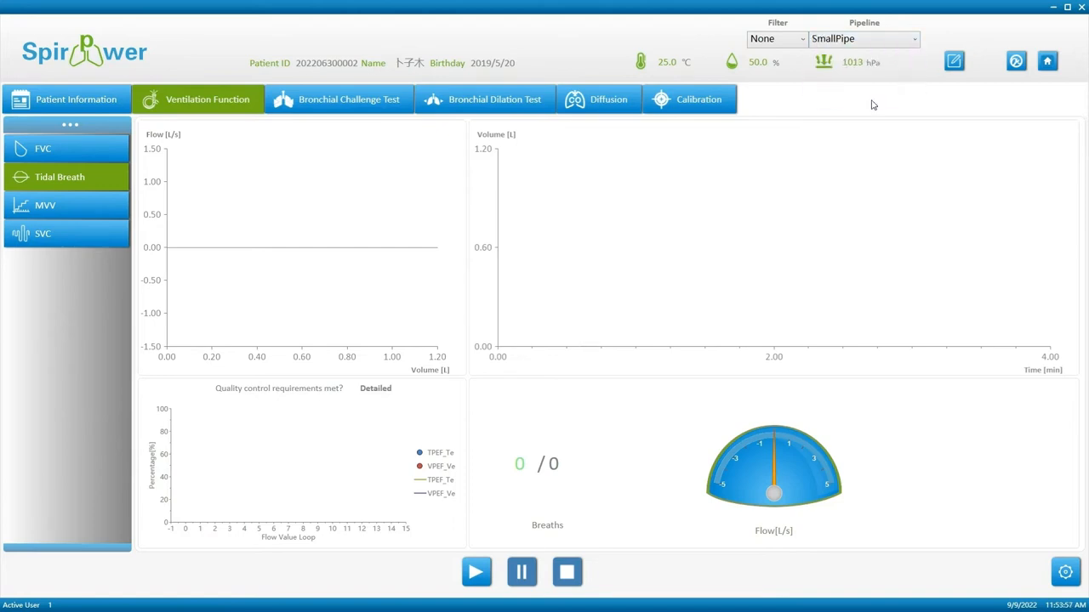
click(1061, 572)
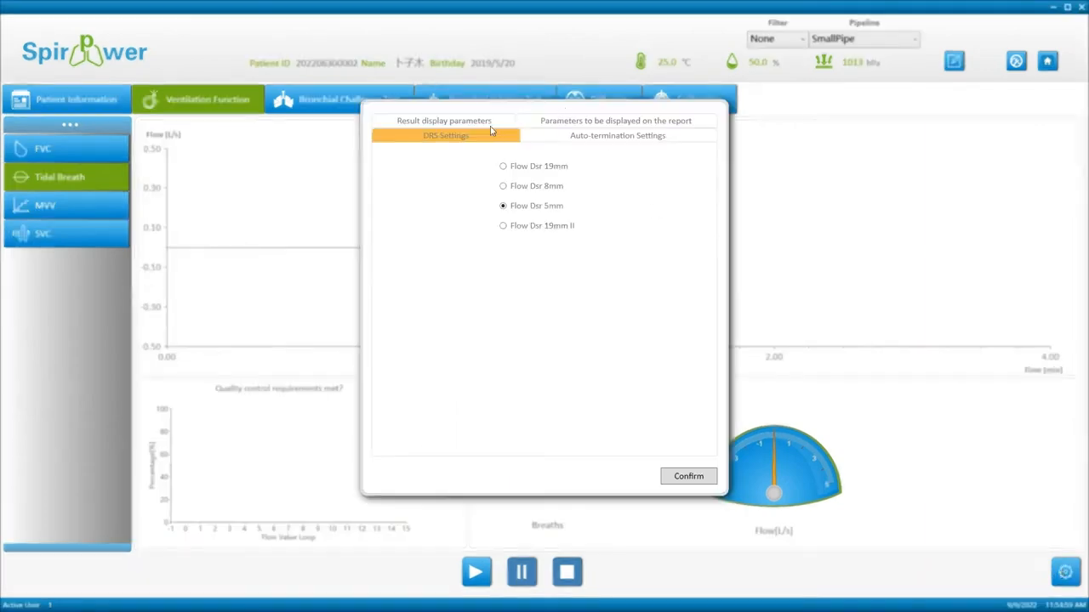
Confirm auto-termination at 15% maximum bias and 15 acceptable loops with automatic stop.
click(541, 138)
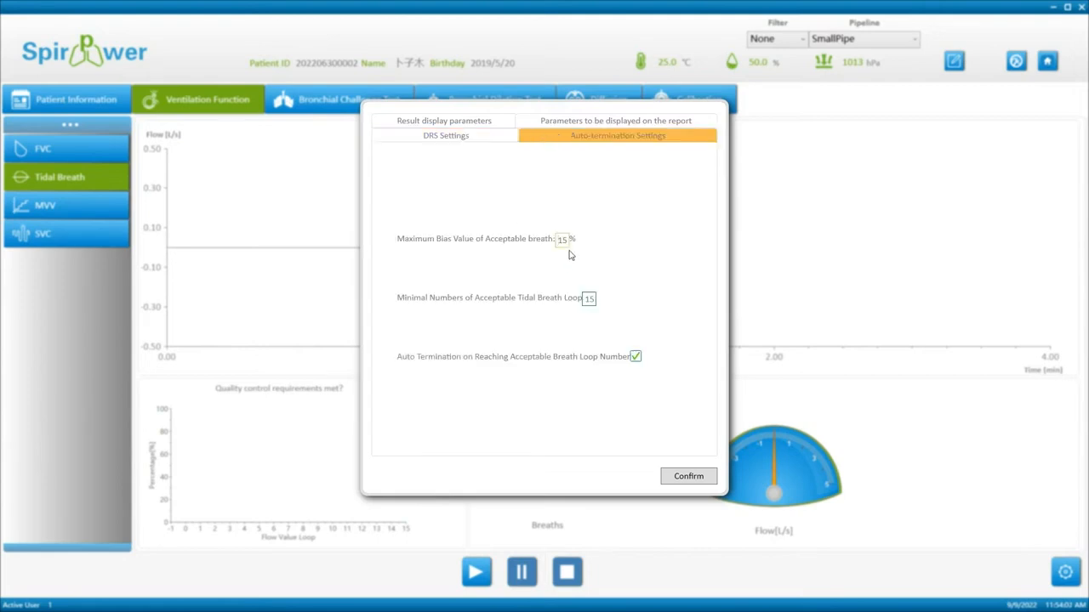
click(594, 301)
click(689, 478)
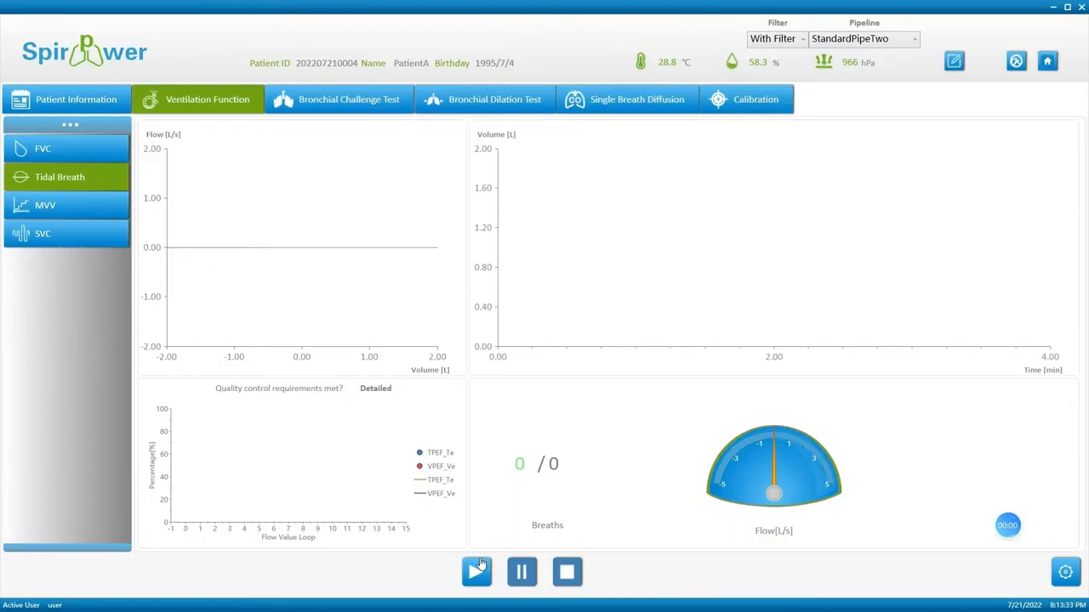
Start the tidal breathing measurement and record breathing loops through the device.
click(478, 569)
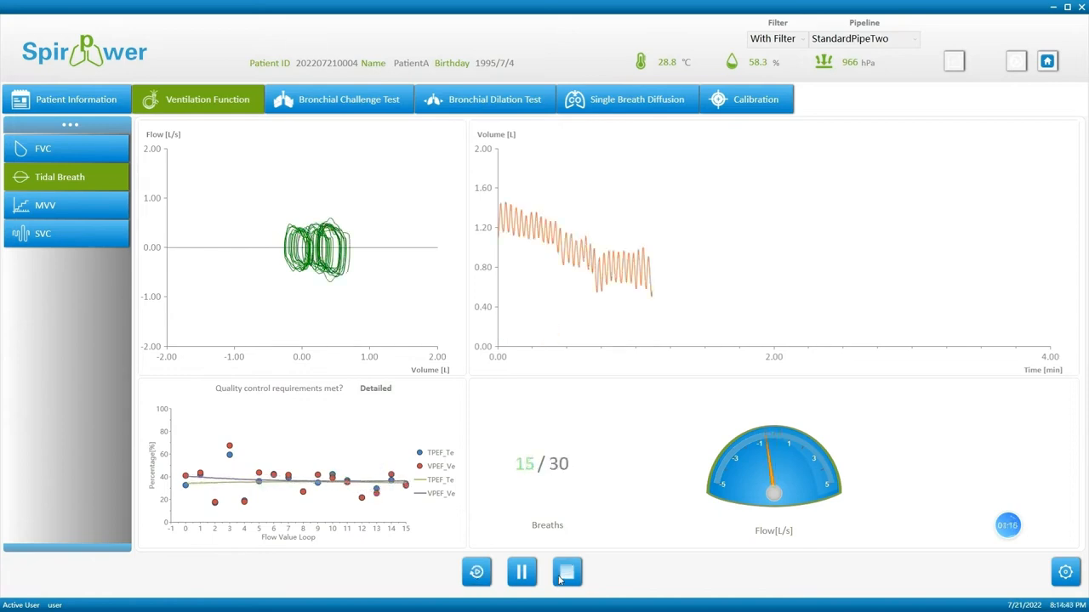
Stop the tidal breathing test and remove VT from the displayed result parameters.
click(566, 572)
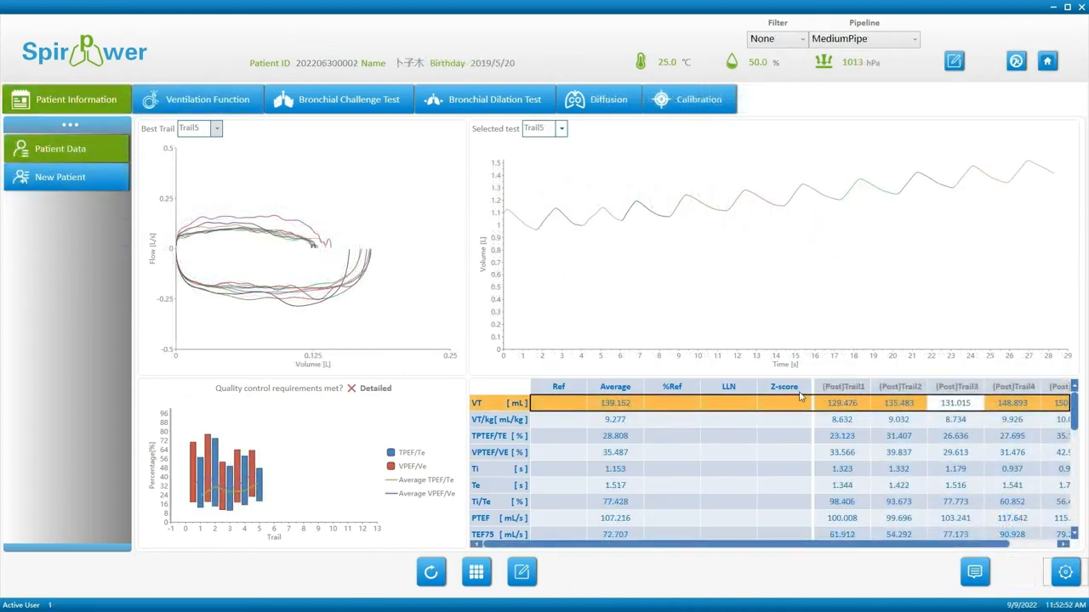
click(728, 409)
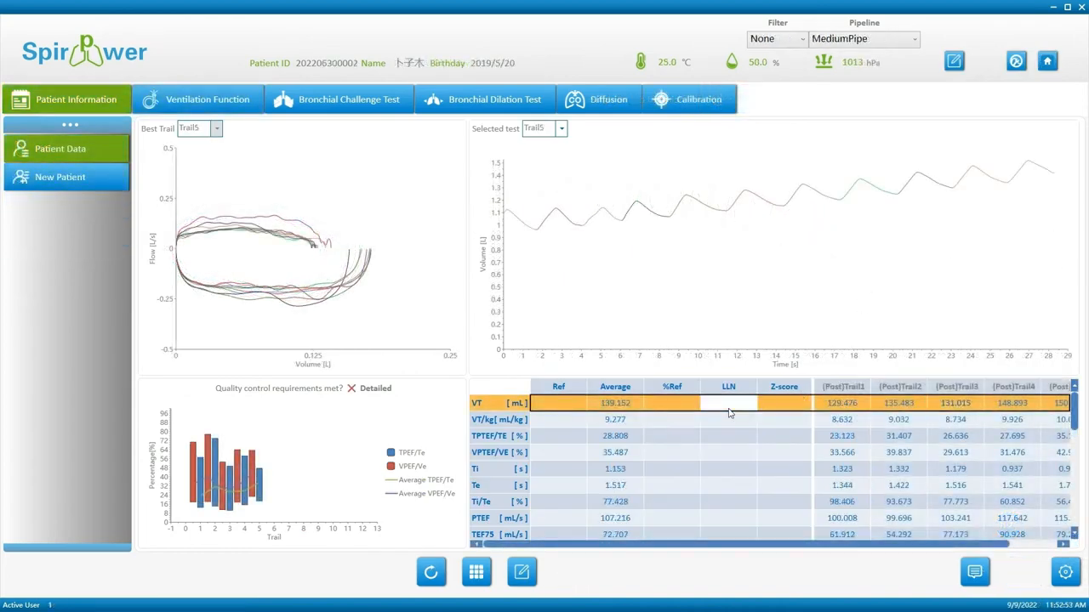
click(1064, 579)
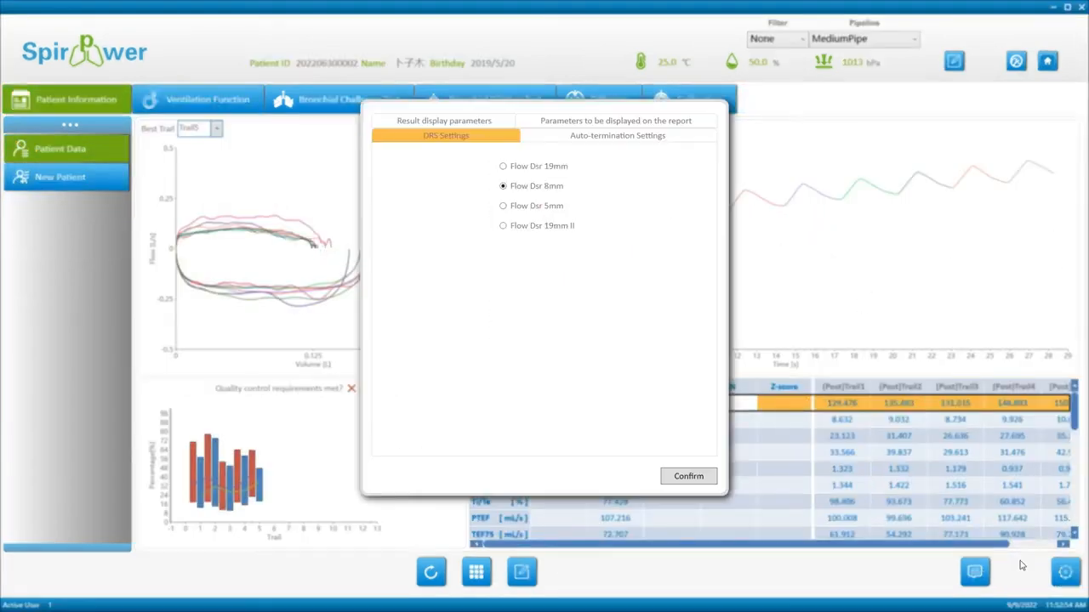
click(469, 123)
click(553, 175)
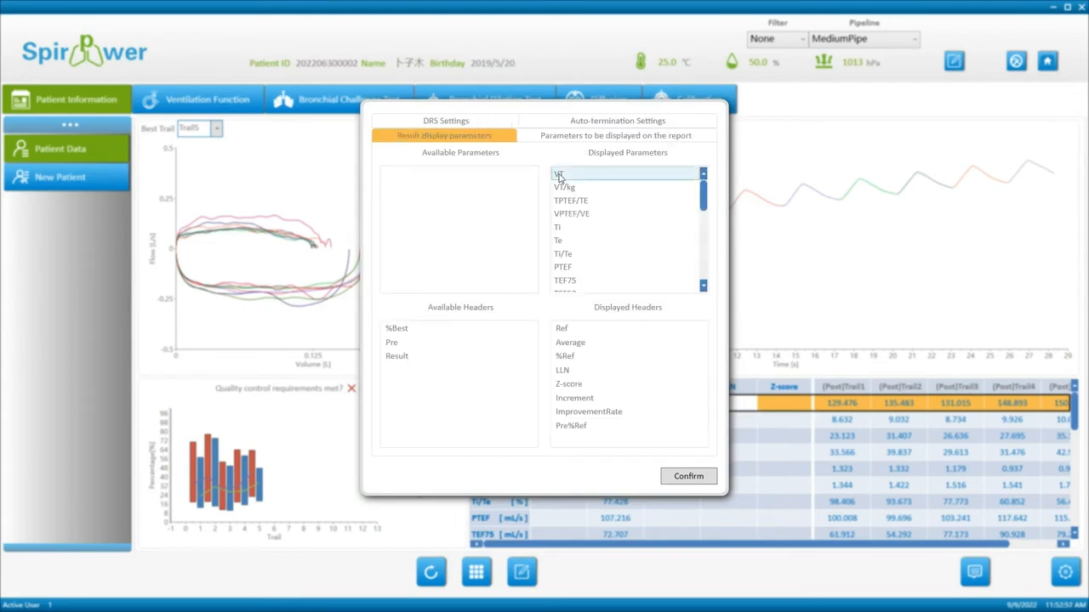
drag(509, 187, 511, 189)
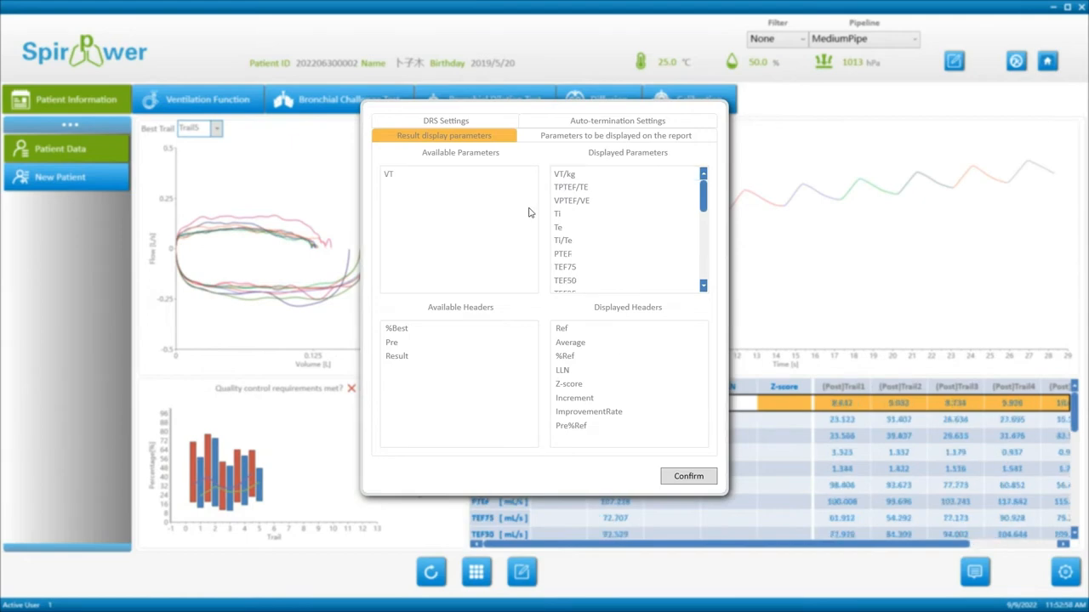
click(689, 478)
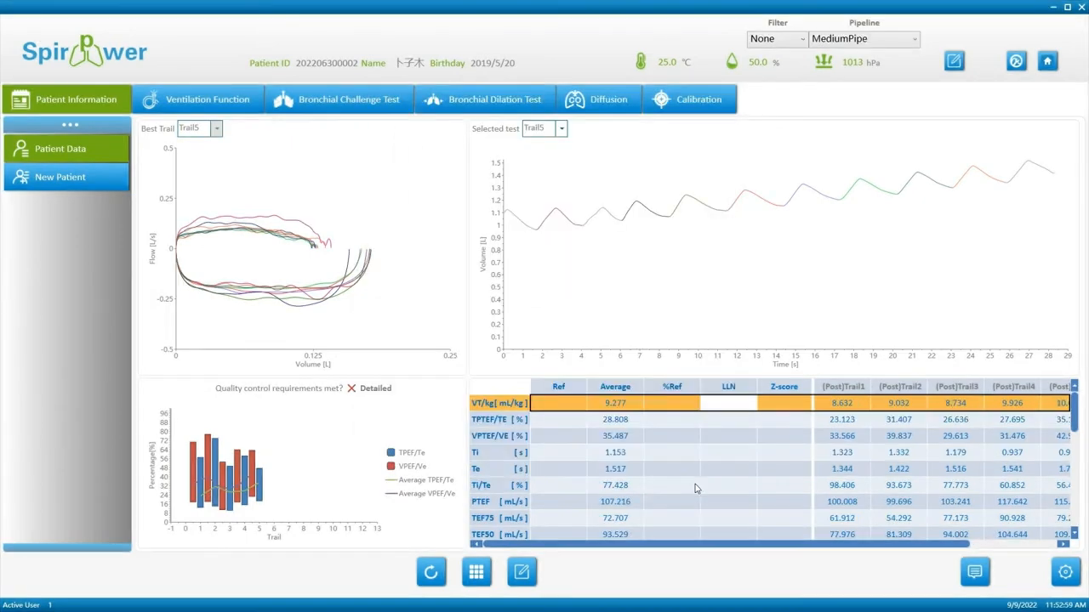
Review the detailed quality-control checks with the VT/kg row selected.
click(536, 405)
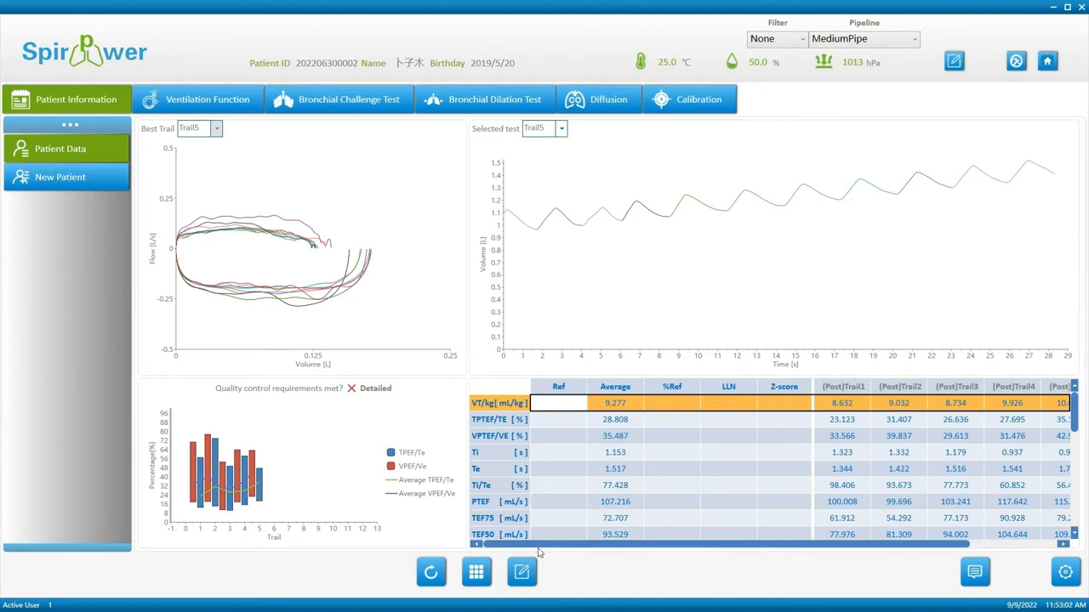
click(381, 394)
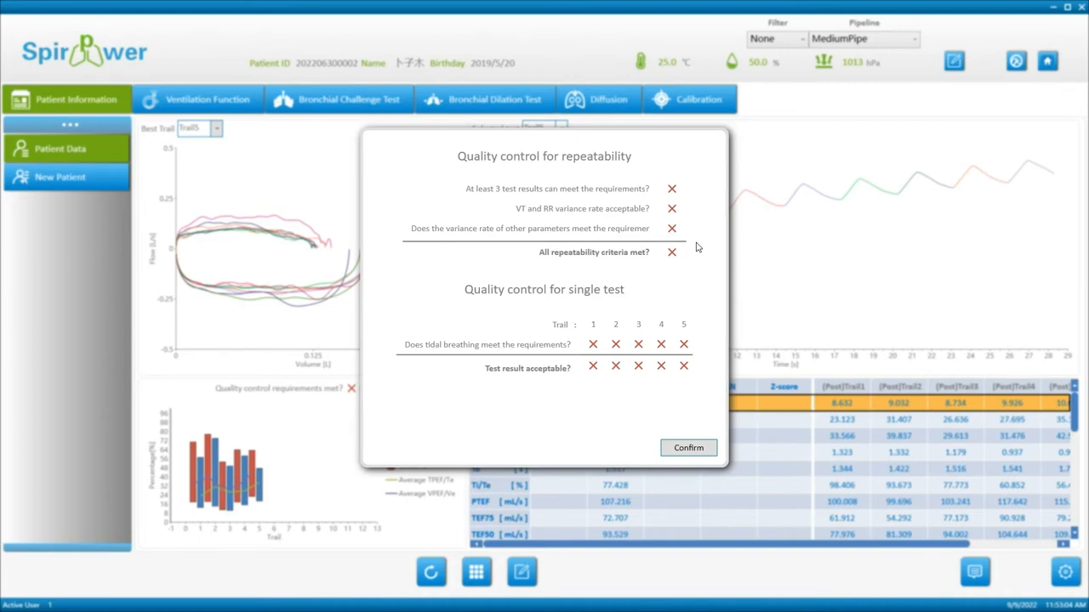
click(689, 448)
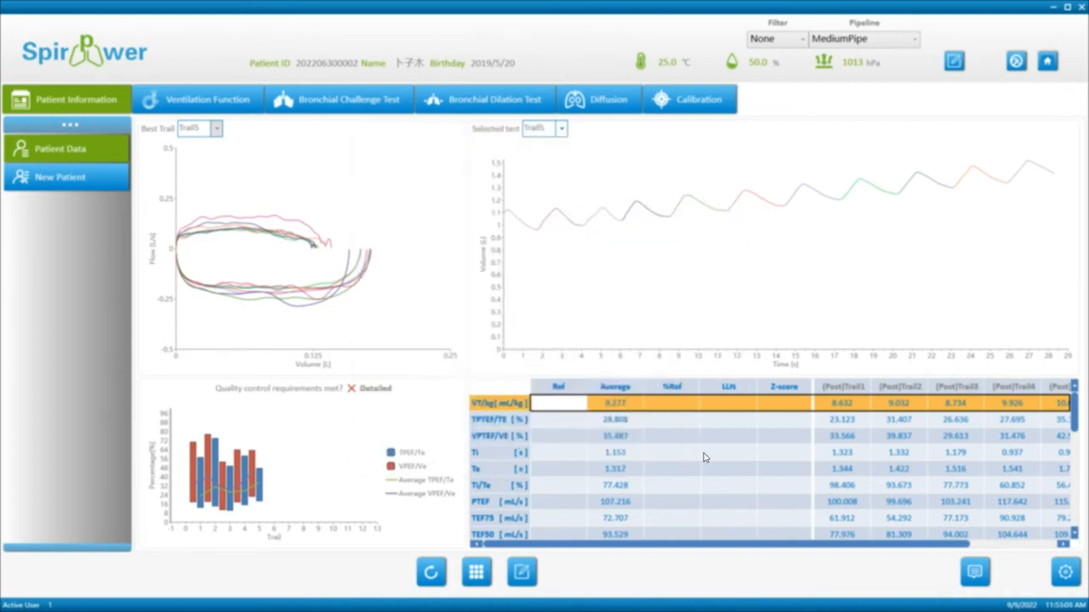
In Trail5's breath detail, untick breath 9 and tick breath 10, lowering VT/kg to 10.007.
click(846, 305)
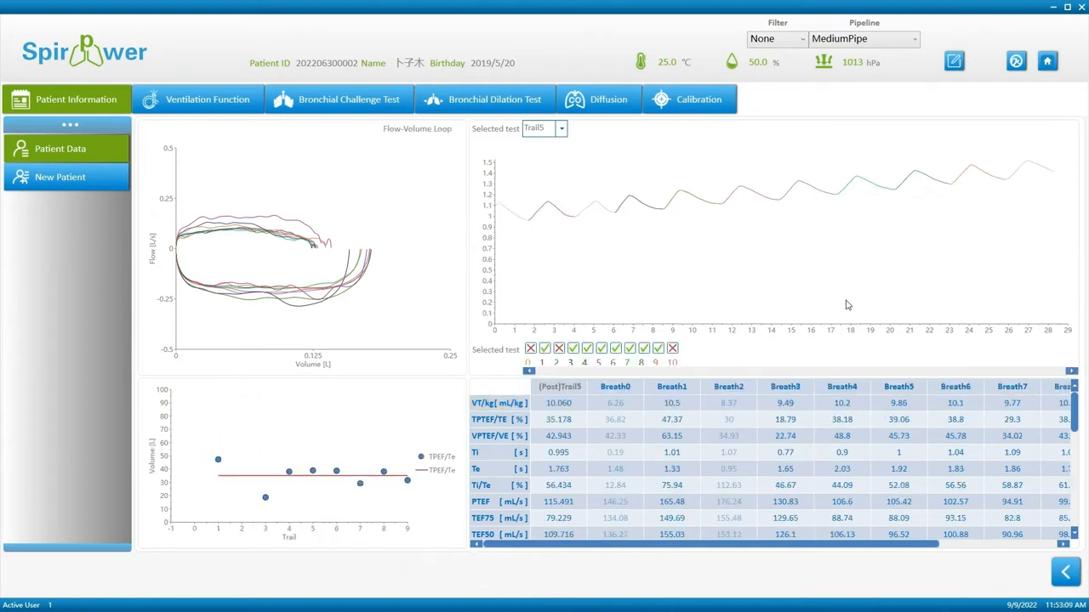
click(659, 349)
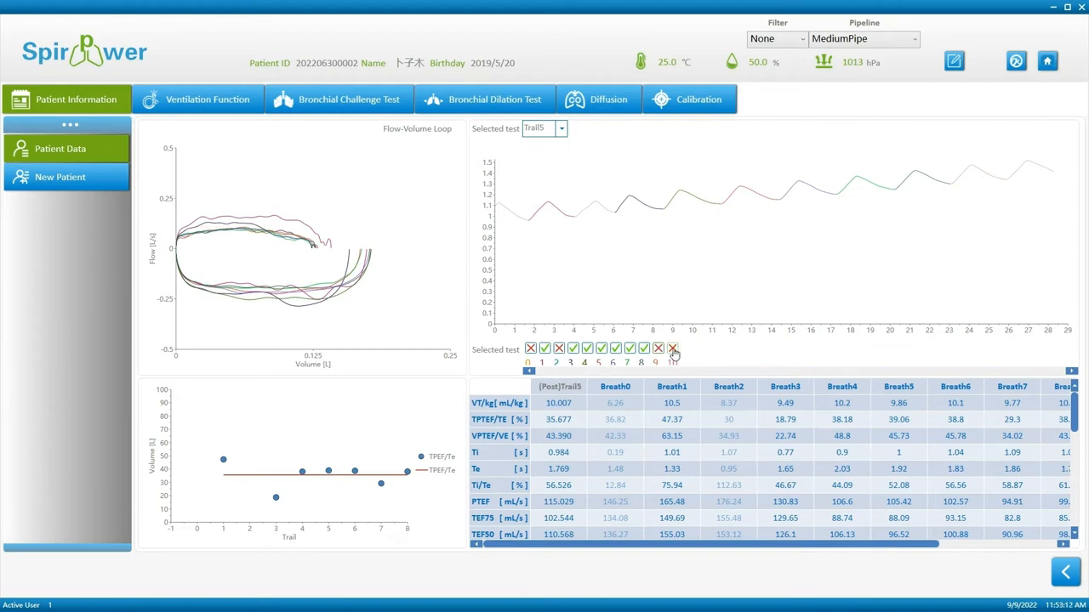
click(672, 350)
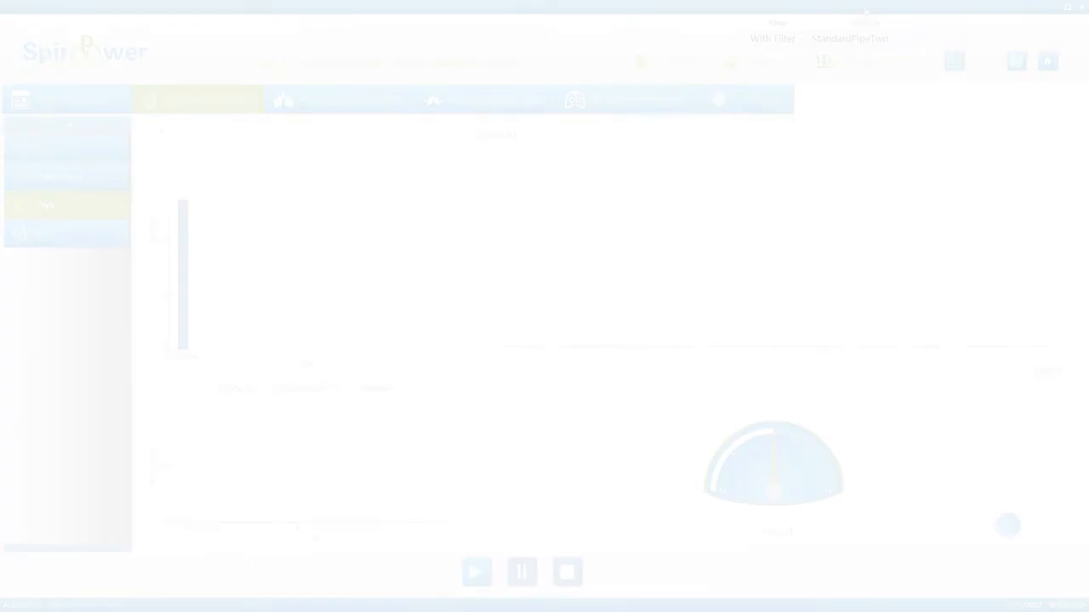
Keep With Filter and StandardPipeTwo, then record the MVV trial.
click(873, 38)
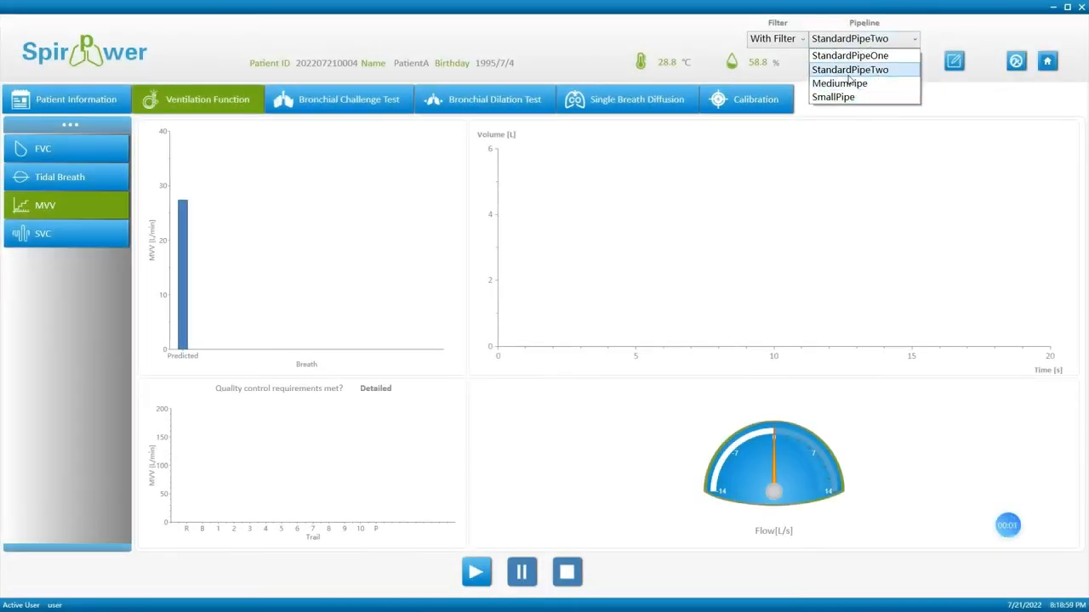
click(850, 69)
click(796, 40)
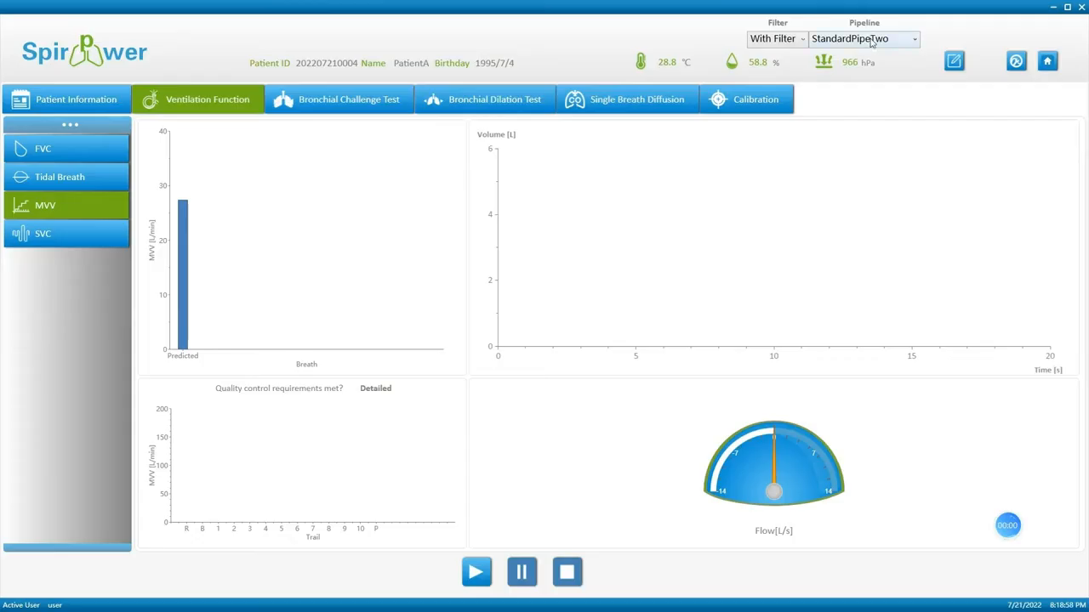
click(872, 39)
click(477, 574)
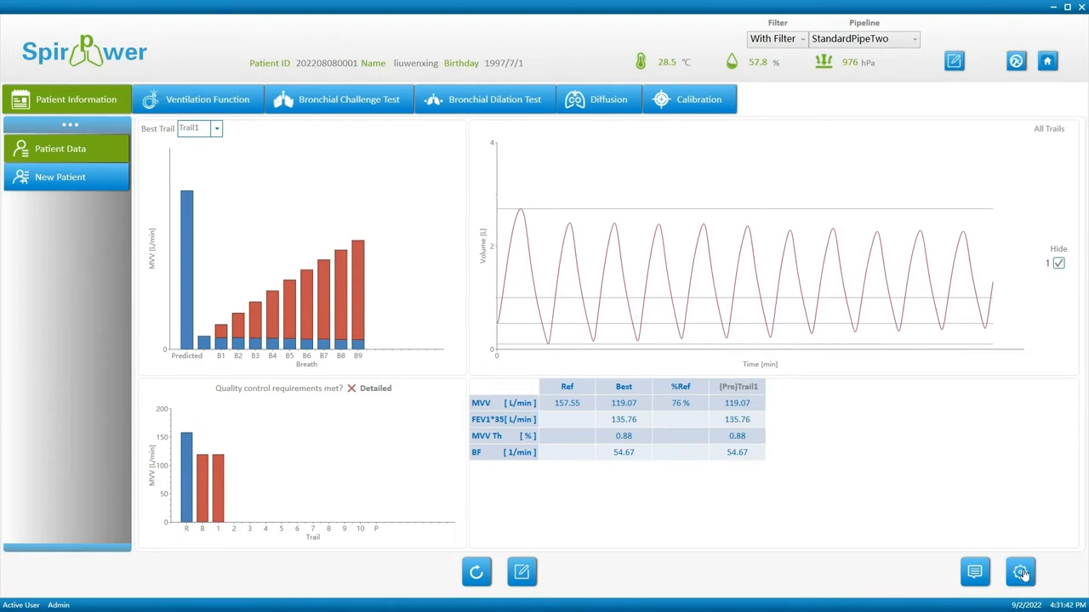
Move BF from Displayed to Available Parameters in the MVV result settings.
click(1020, 573)
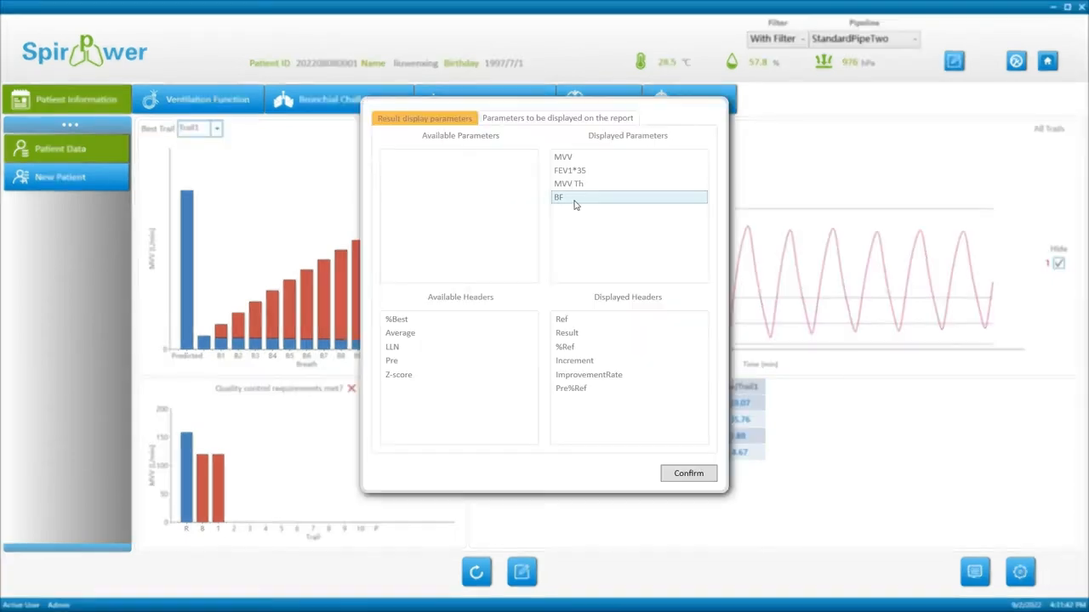
drag(572, 201, 486, 214)
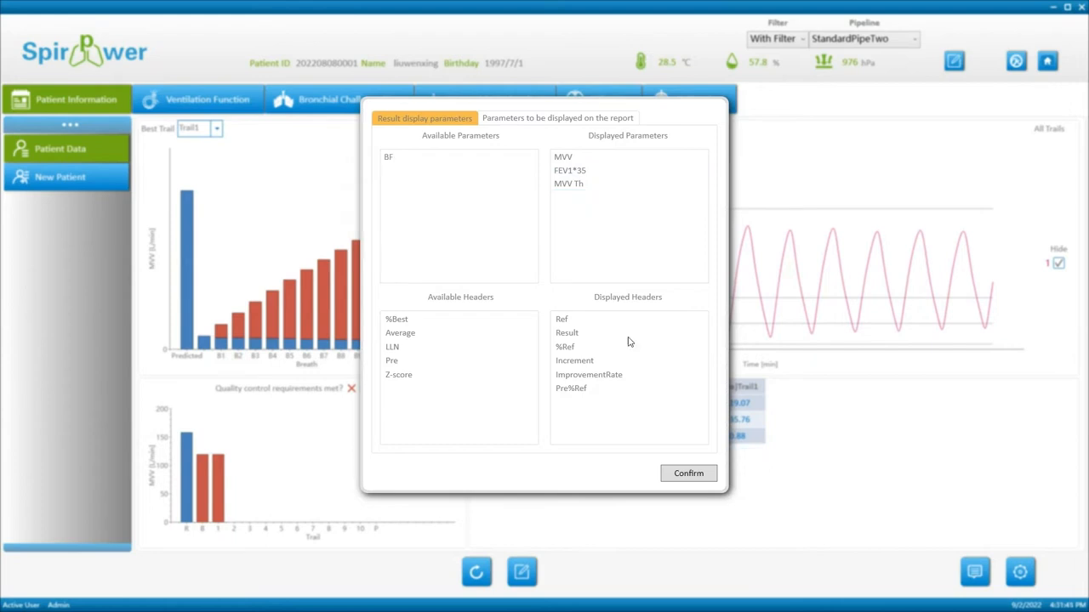
click(689, 477)
Review the detailed quality-control checks with the MVV Th row selected.
click(549, 440)
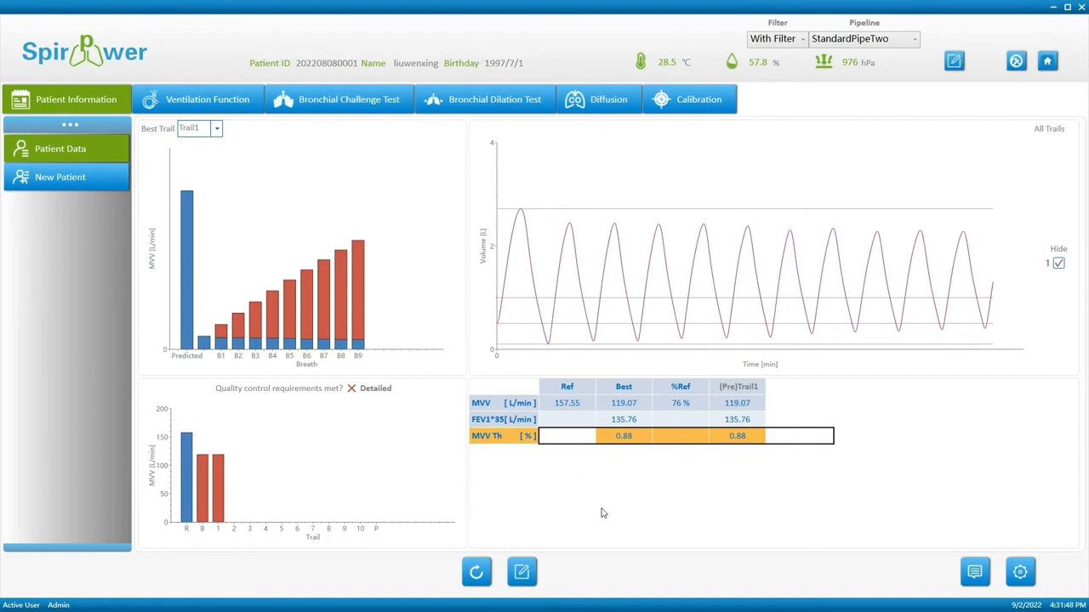
click(370, 388)
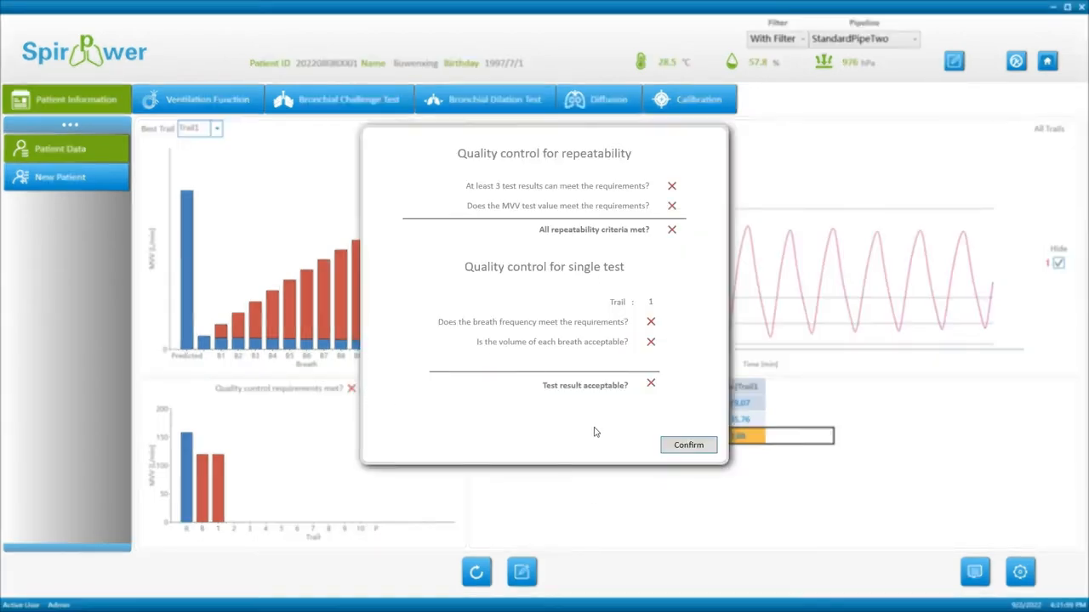
click(689, 446)
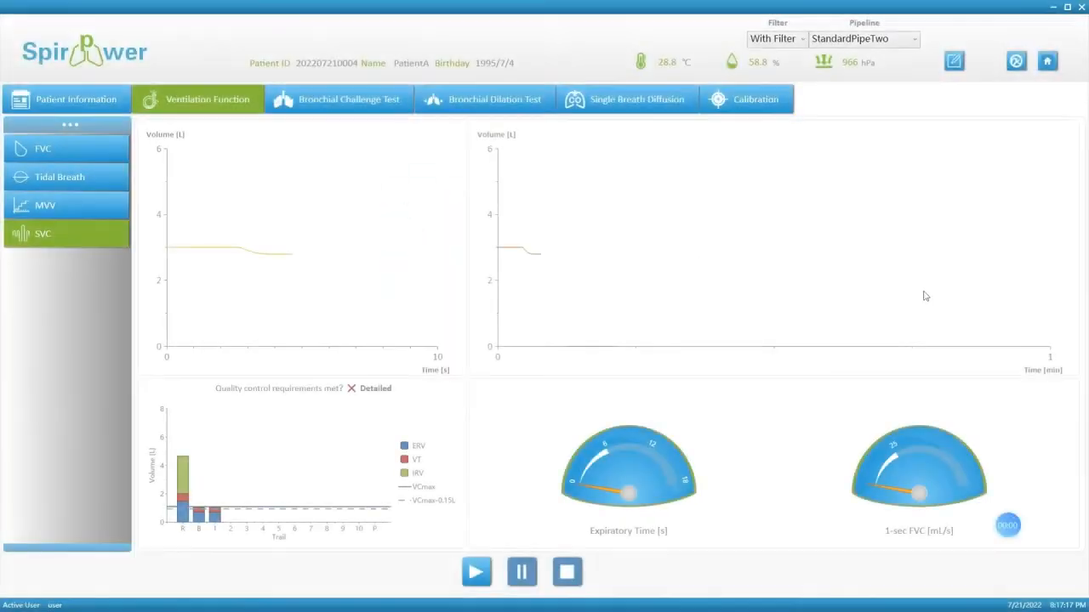
Verify the SVC test is set to With Filter and the StandardPipeTwo pipeline.
click(872, 43)
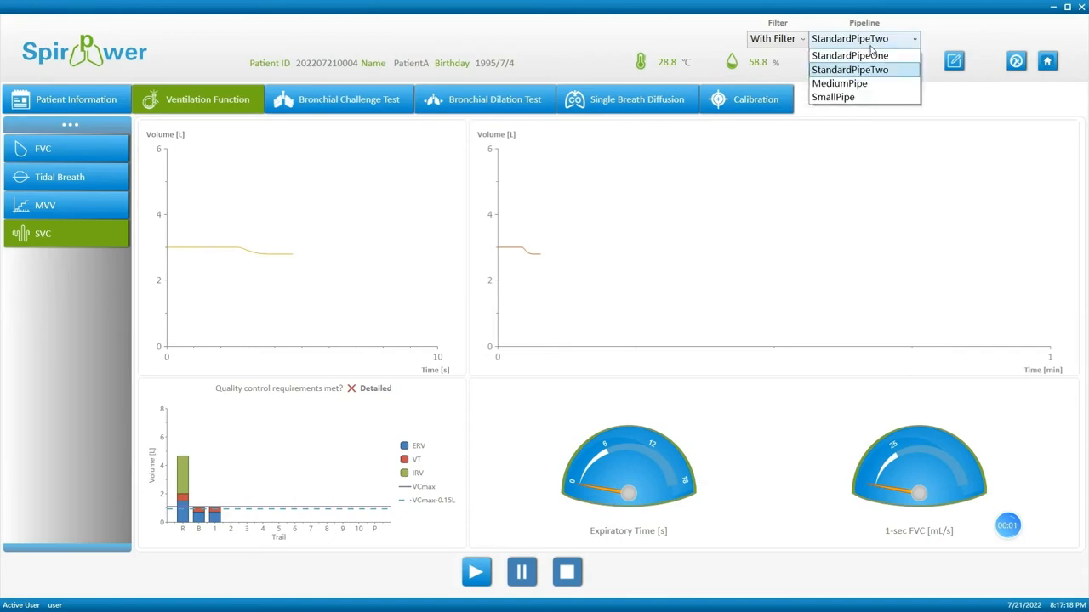
click(866, 70)
click(774, 38)
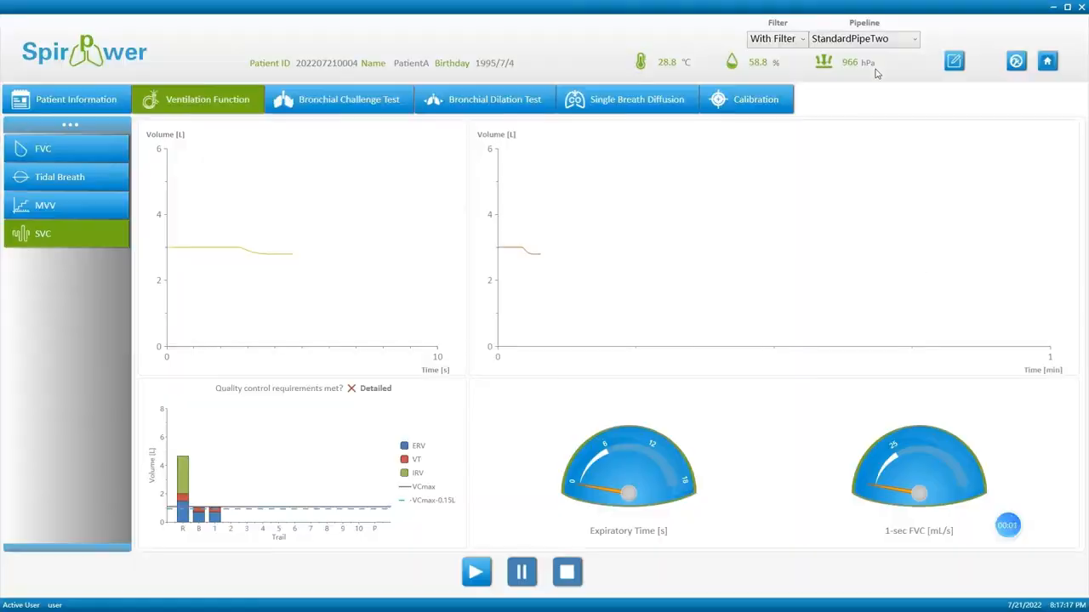
click(871, 44)
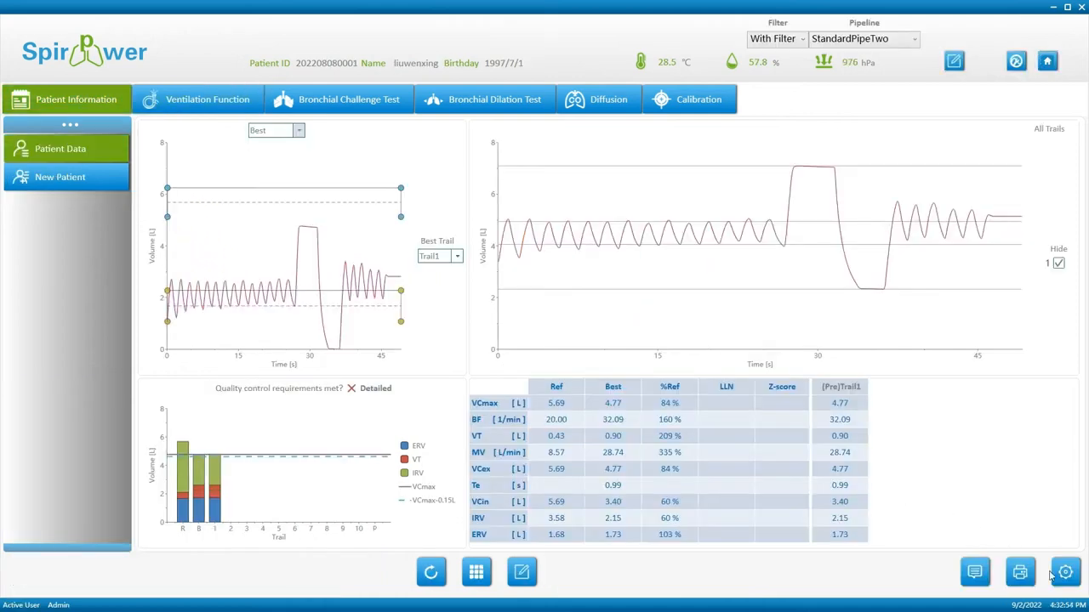
Hide BF from the slow spirometry results table.
click(1072, 581)
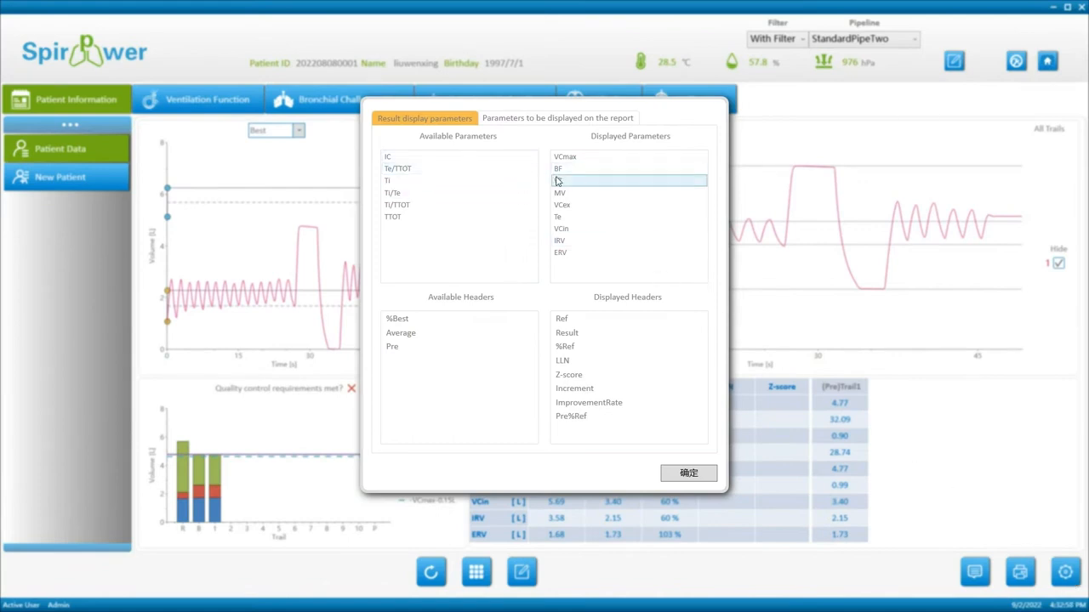
drag(558, 170, 495, 238)
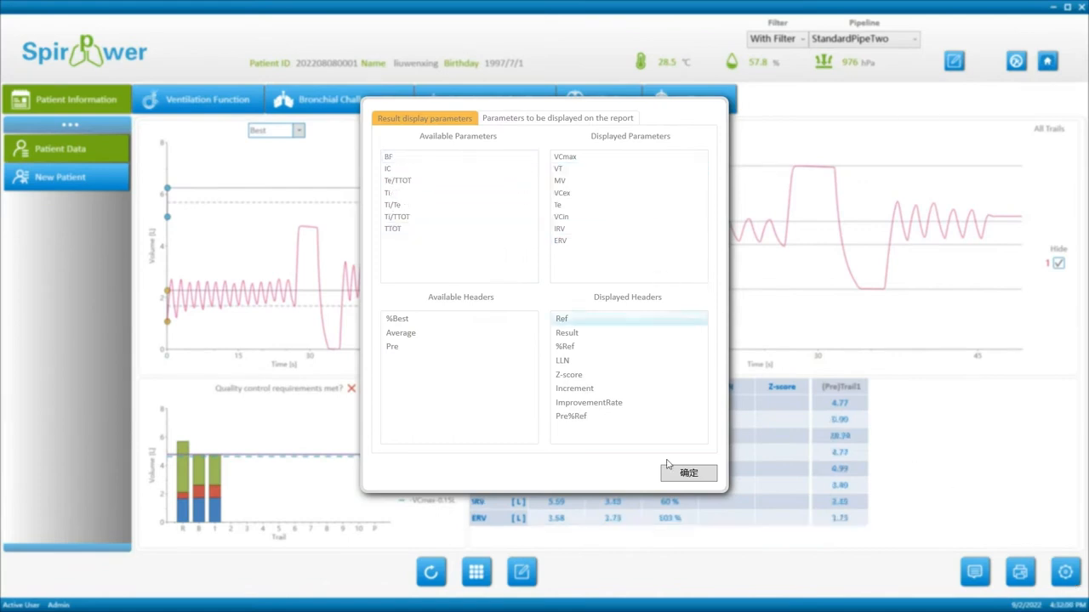
click(681, 475)
Raise the VT level line so VT reads 1.03 L and MV 32.97, then review detailed QC.
click(572, 417)
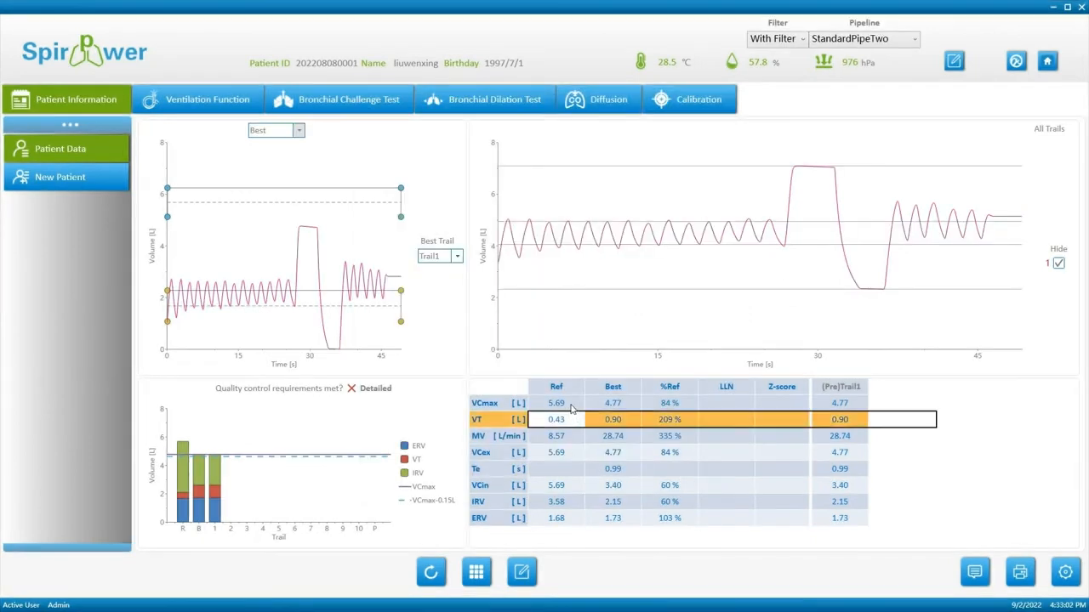
click(572, 404)
click(523, 573)
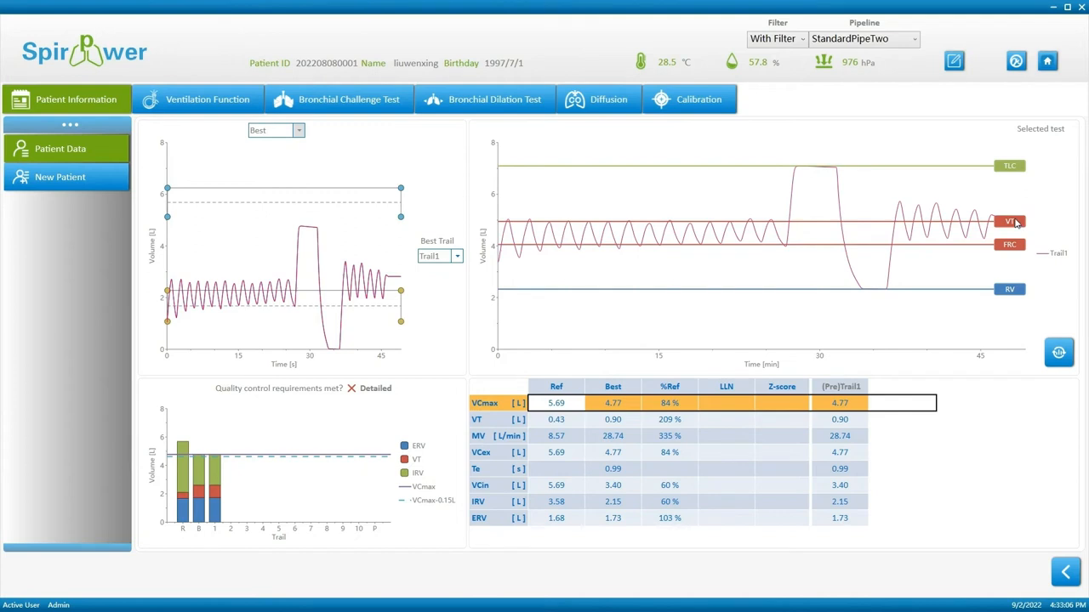
drag(1015, 222, 1009, 249)
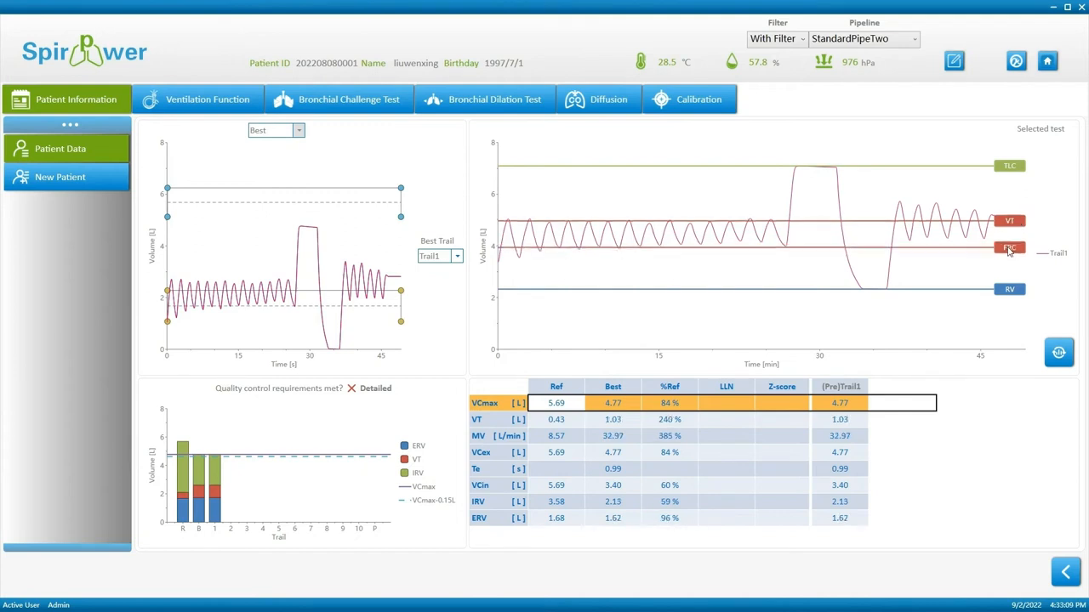
click(1063, 573)
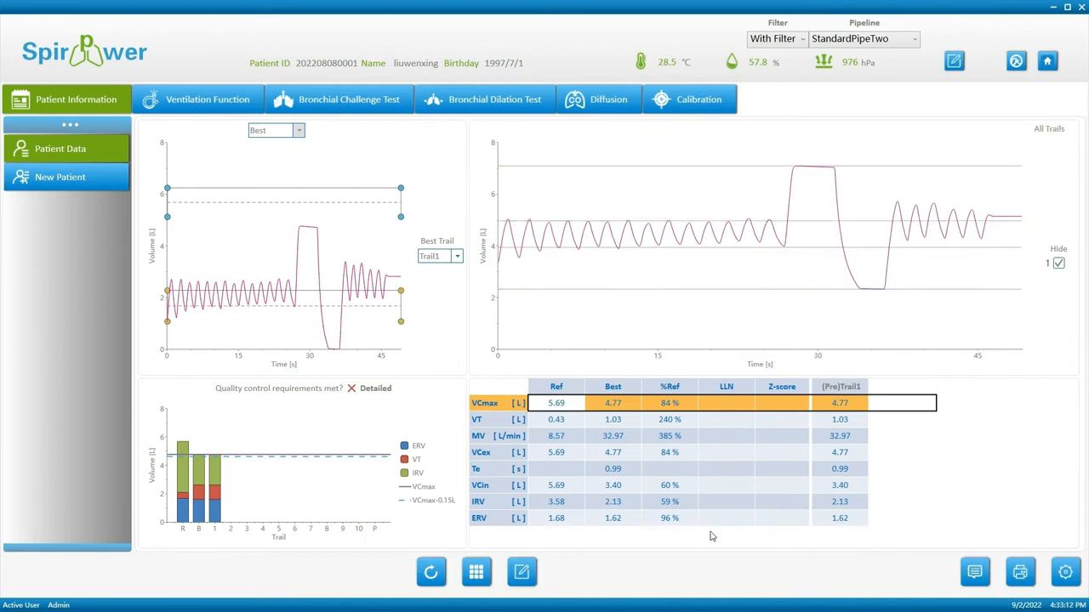
click(385, 388)
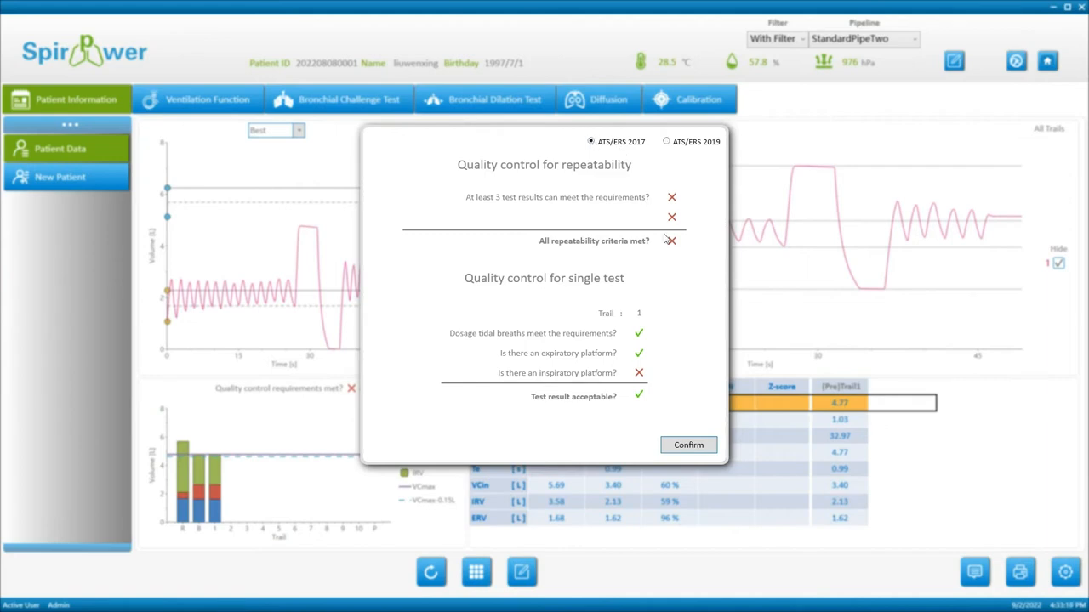
click(689, 446)
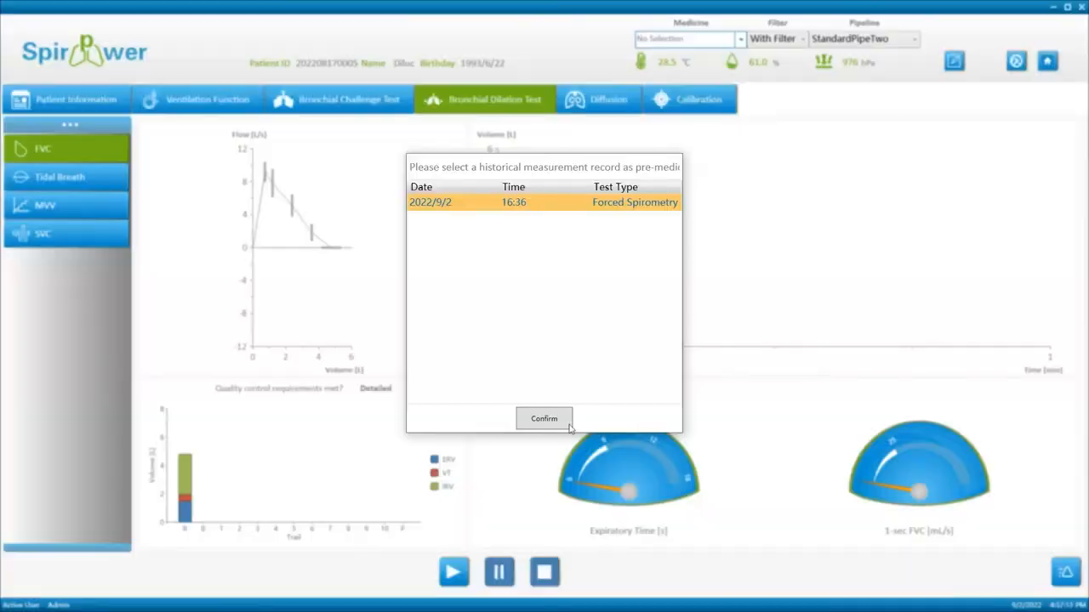
Use the 2022/9/2 forced spirometry as the pre-medication baseline and record the post-medication FVC trial.
click(553, 418)
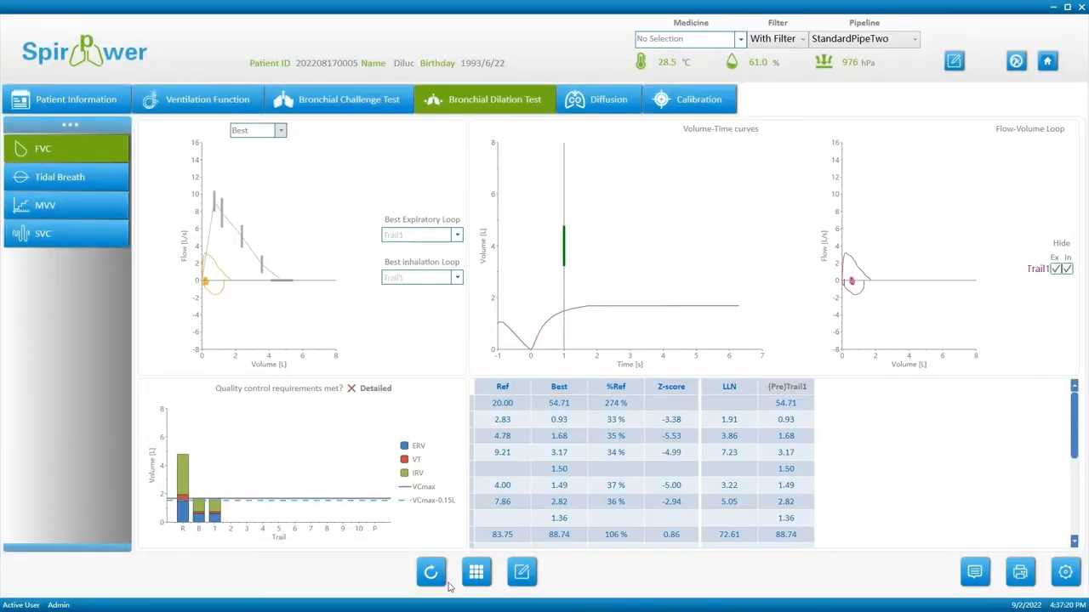
click(432, 575)
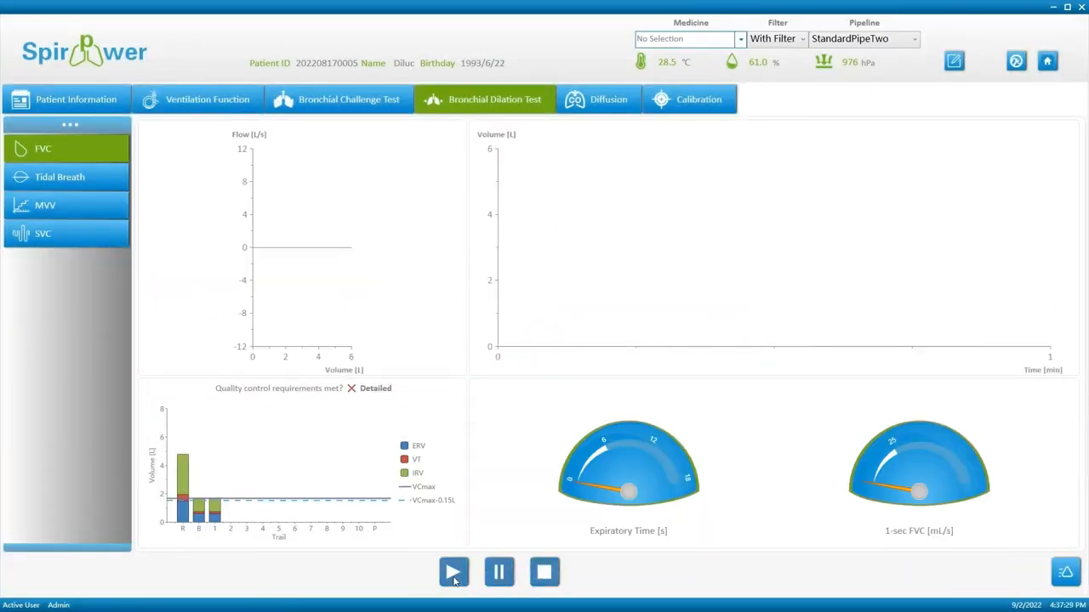
click(453, 577)
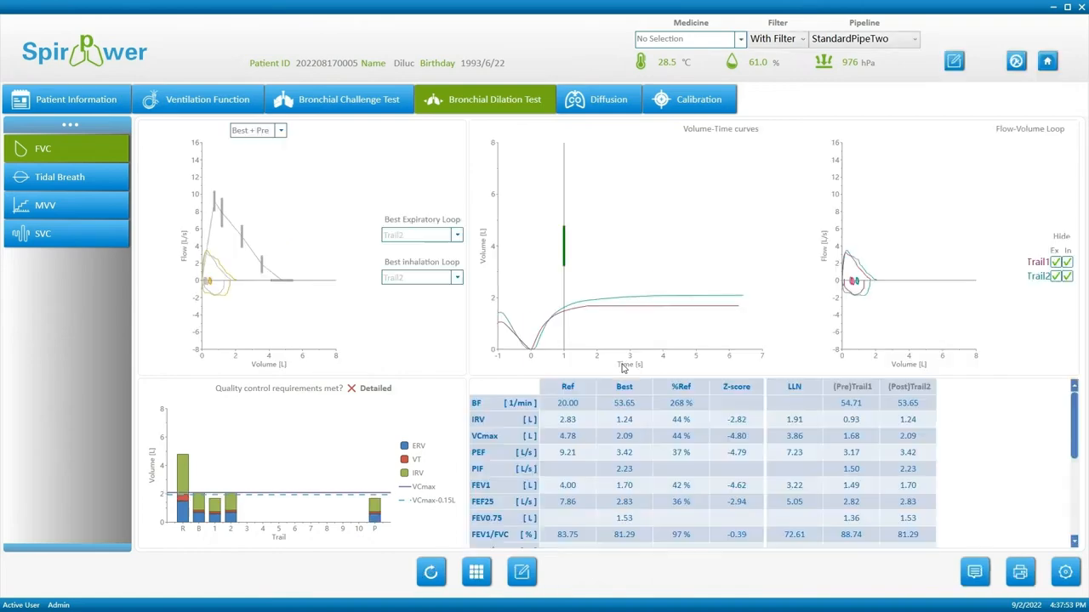
Apply Lung Function Guidelines quality checks in the detailed quality-control settings.
click(1063, 571)
click(374, 389)
click(608, 182)
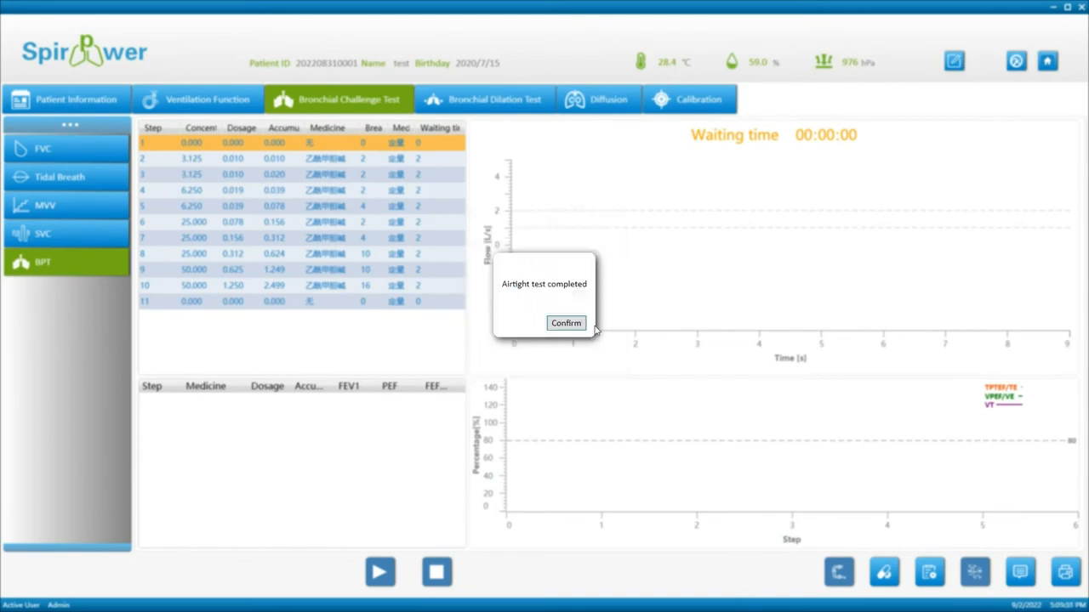
Acknowledge the airtight test and run anhydration with the atomizing tube removed, then open sequence management.
click(582, 324)
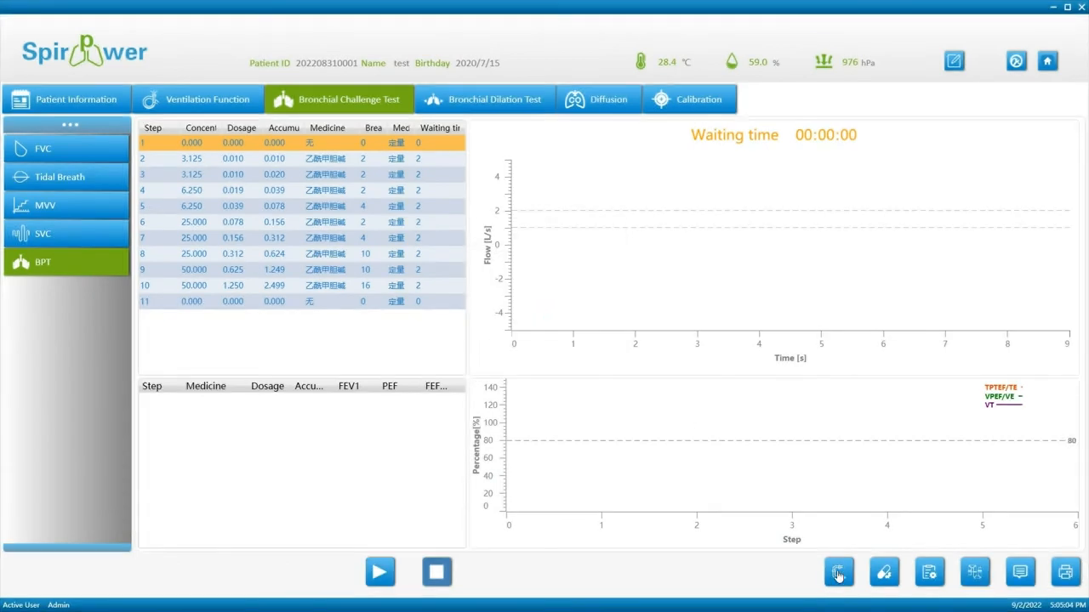
click(516, 416)
click(577, 329)
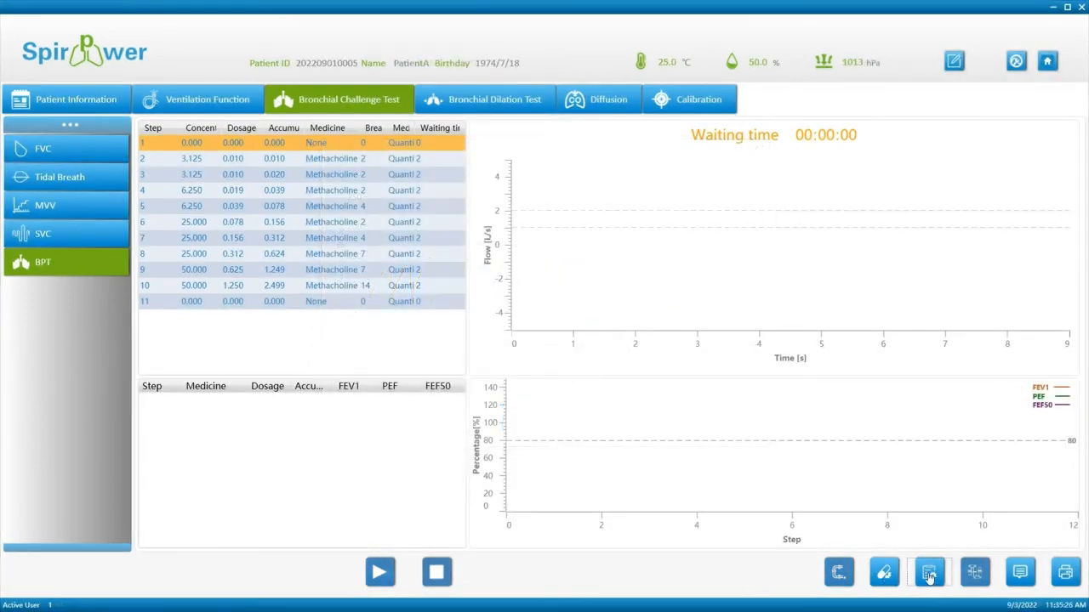
click(882, 570)
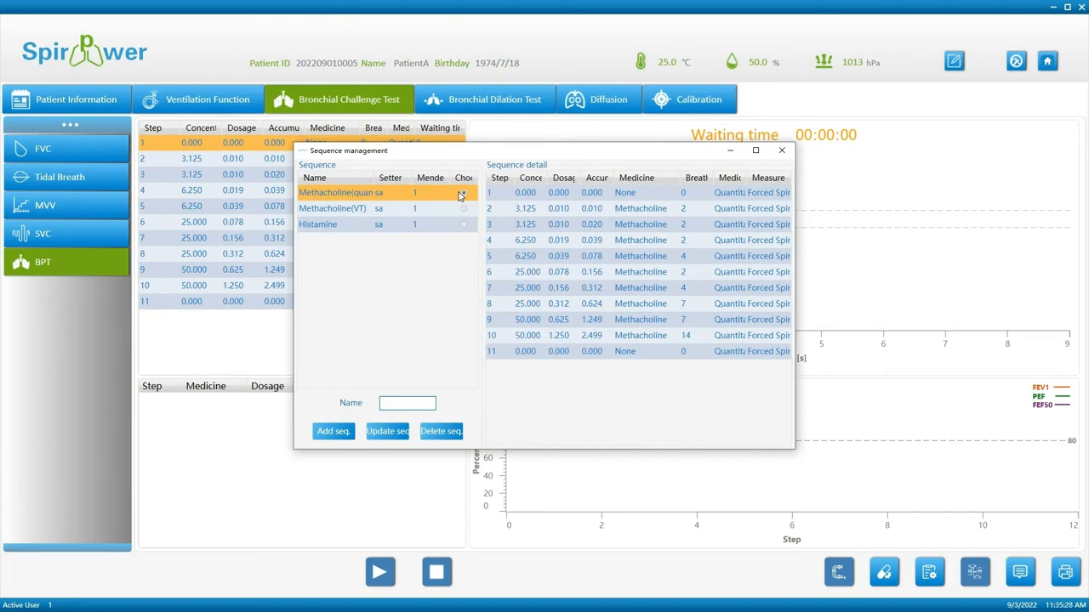
Keep step 2 of Methacholine(quantitative) on Forced Spirometry with Quantitative dosing, save it, and close.
double_click(645, 215)
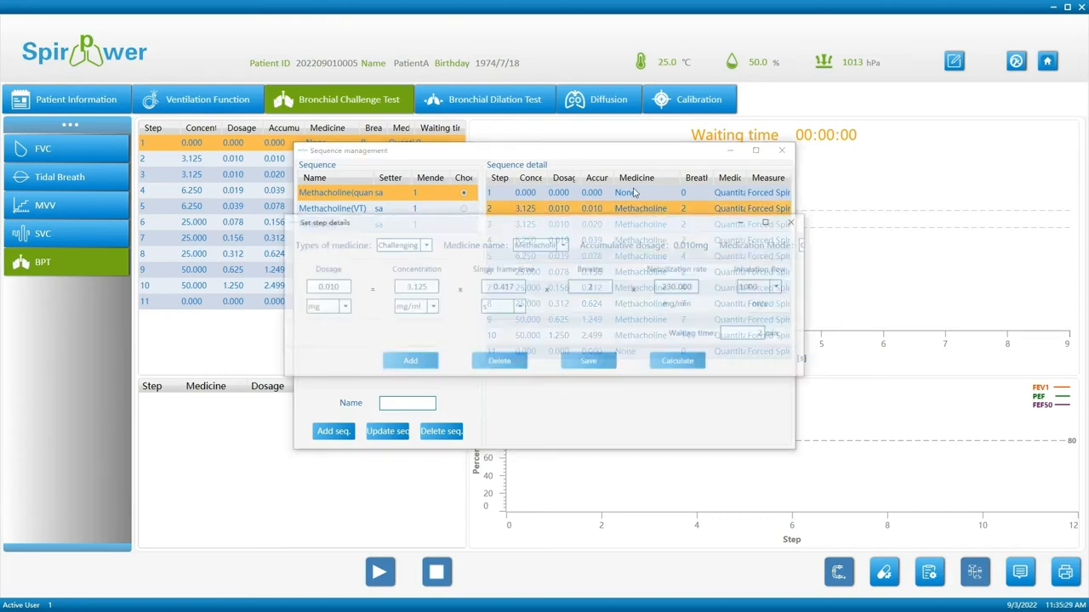
drag(644, 216, 527, 246)
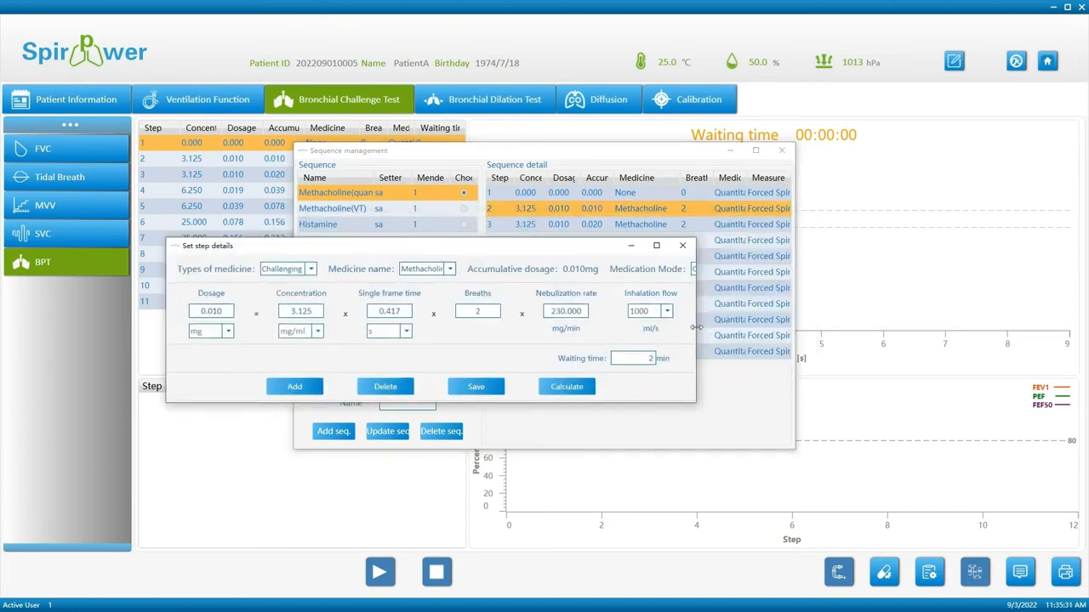
drag(696, 327, 985, 332)
click(900, 269)
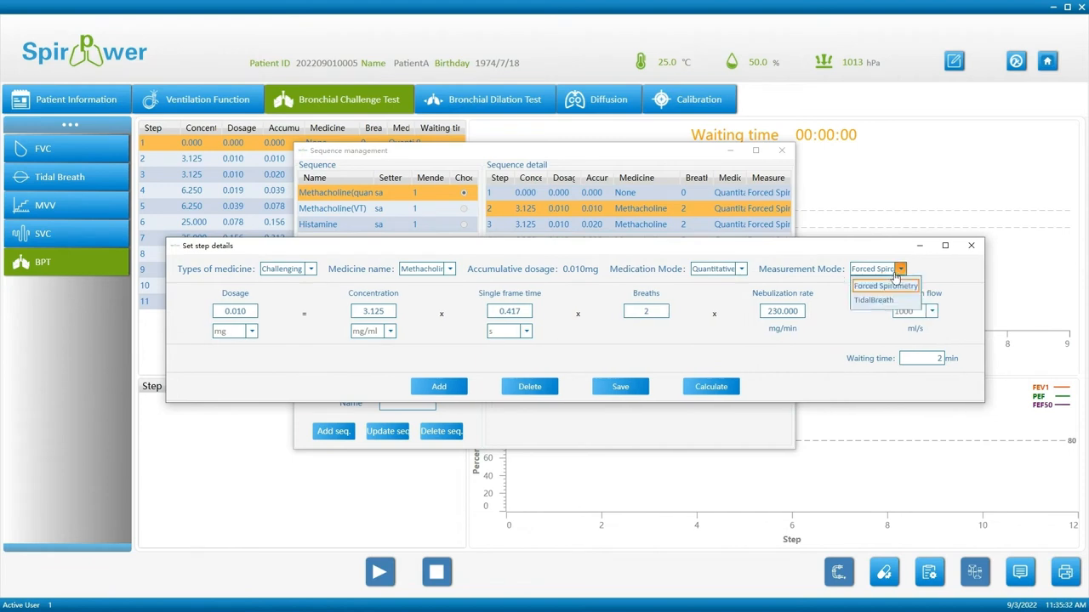
click(881, 288)
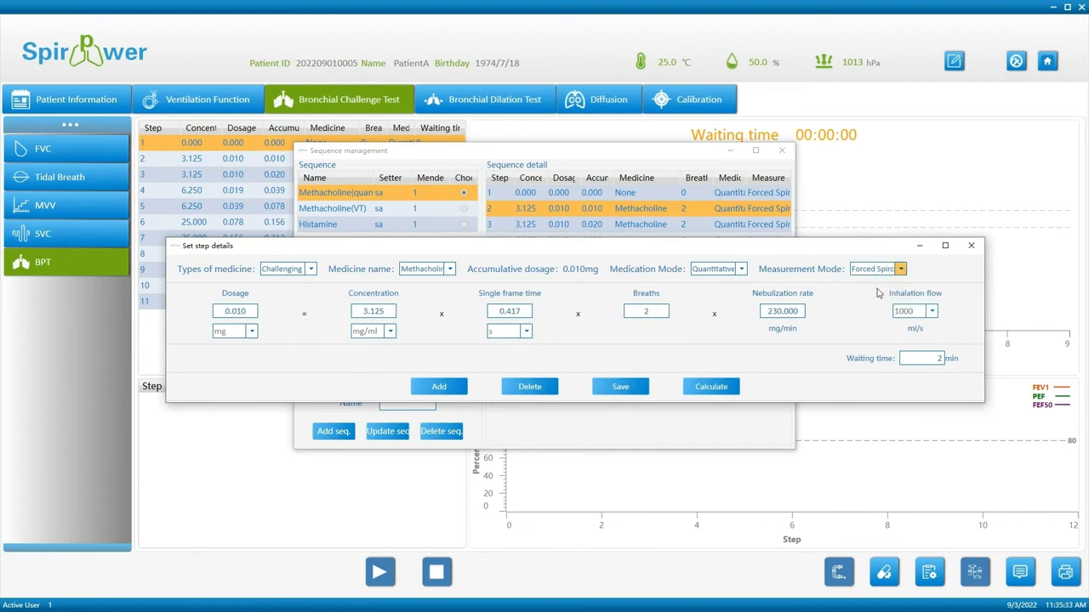
click(737, 269)
click(719, 288)
click(639, 387)
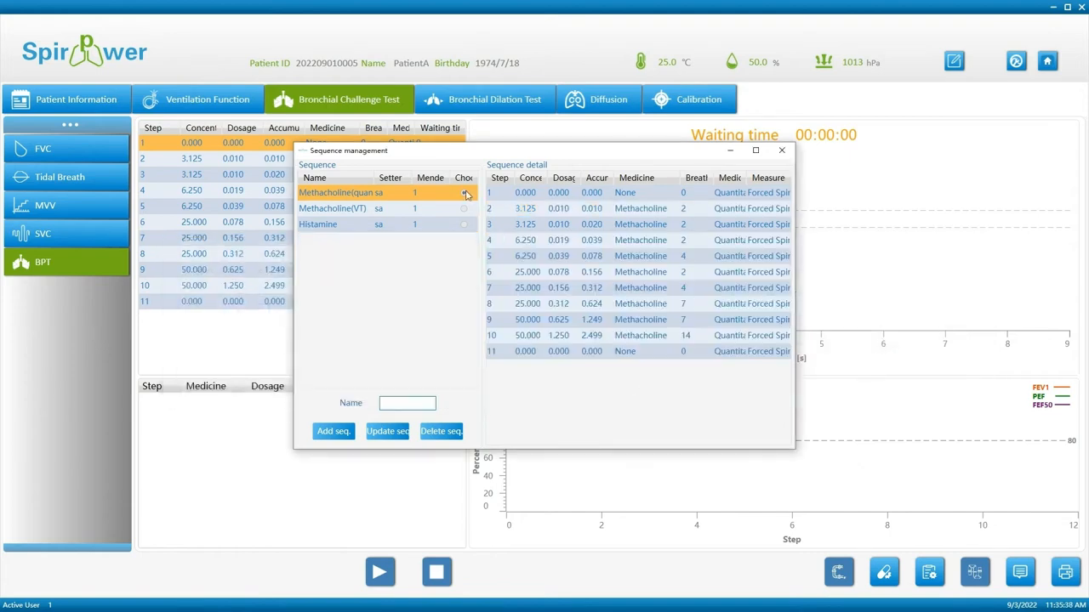
click(782, 150)
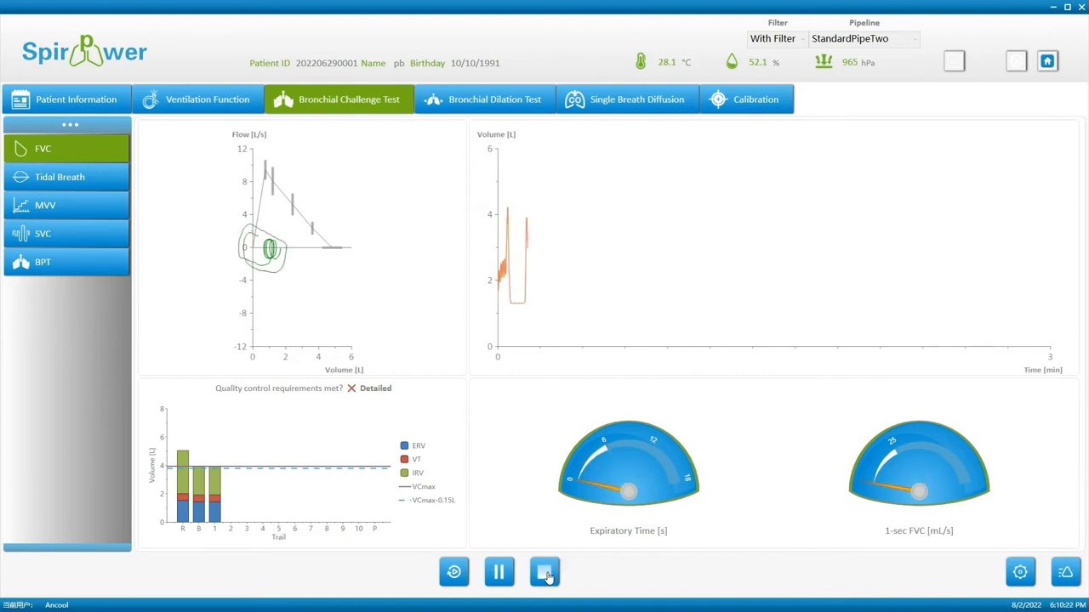
Stop the FVC trial, run the BPT from the chosen step through Provocation Complete, then stop.
click(546, 573)
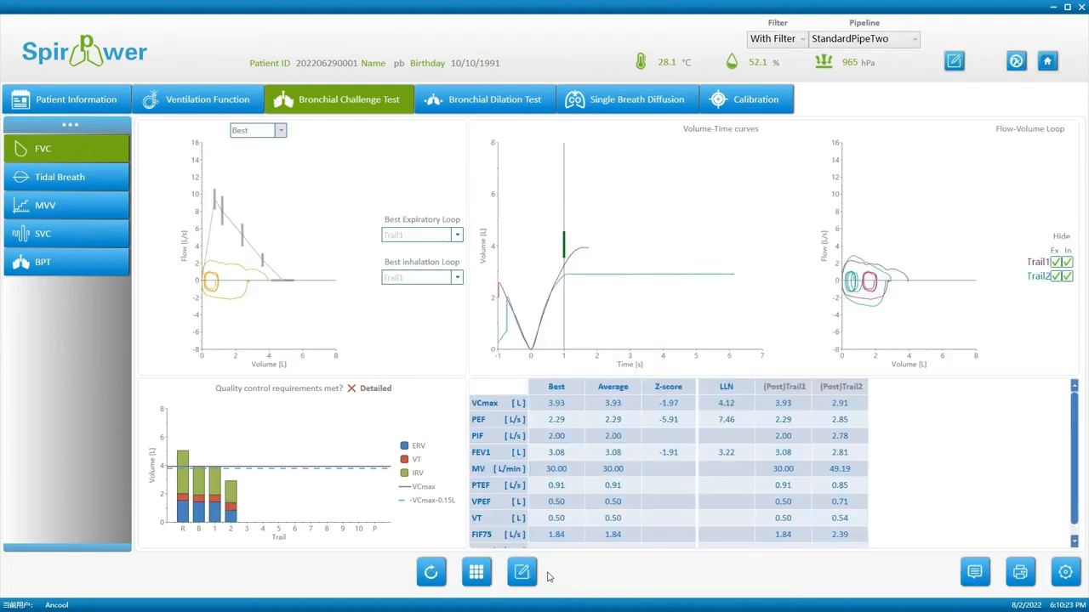
click(60, 266)
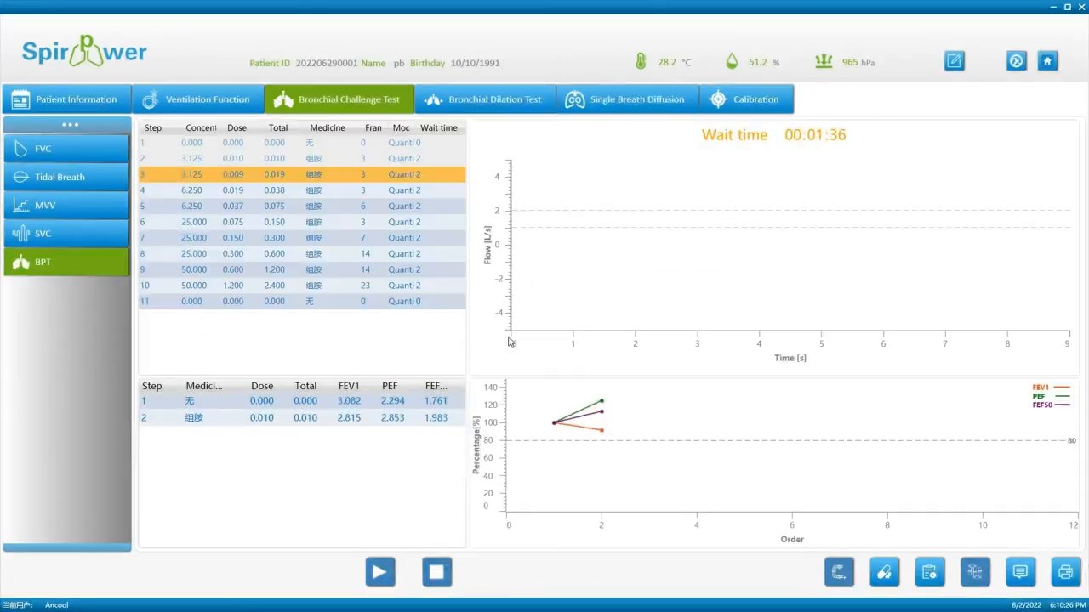
click(382, 582)
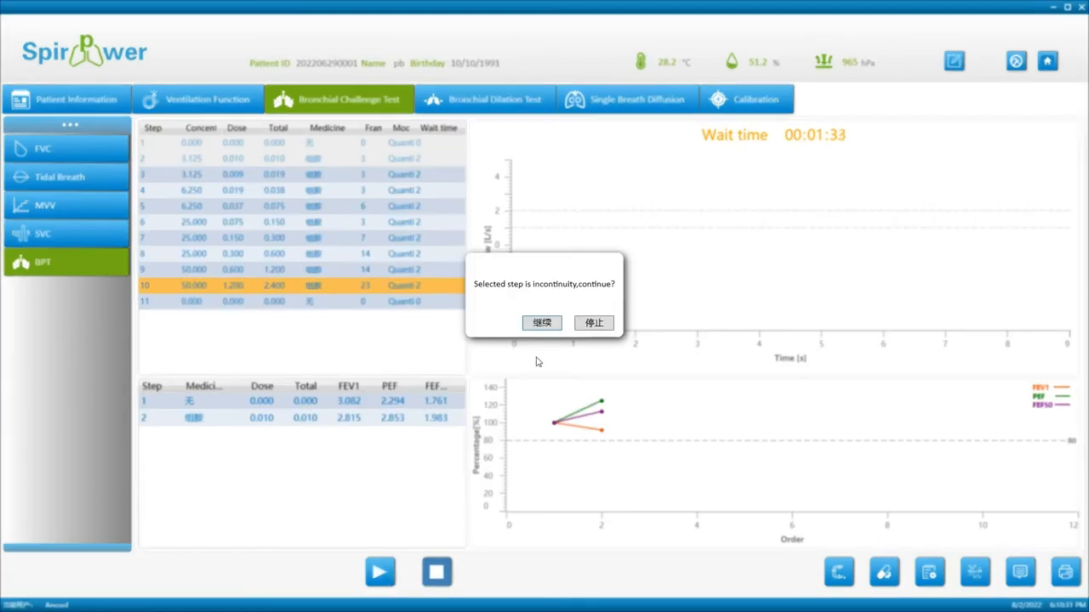
click(544, 323)
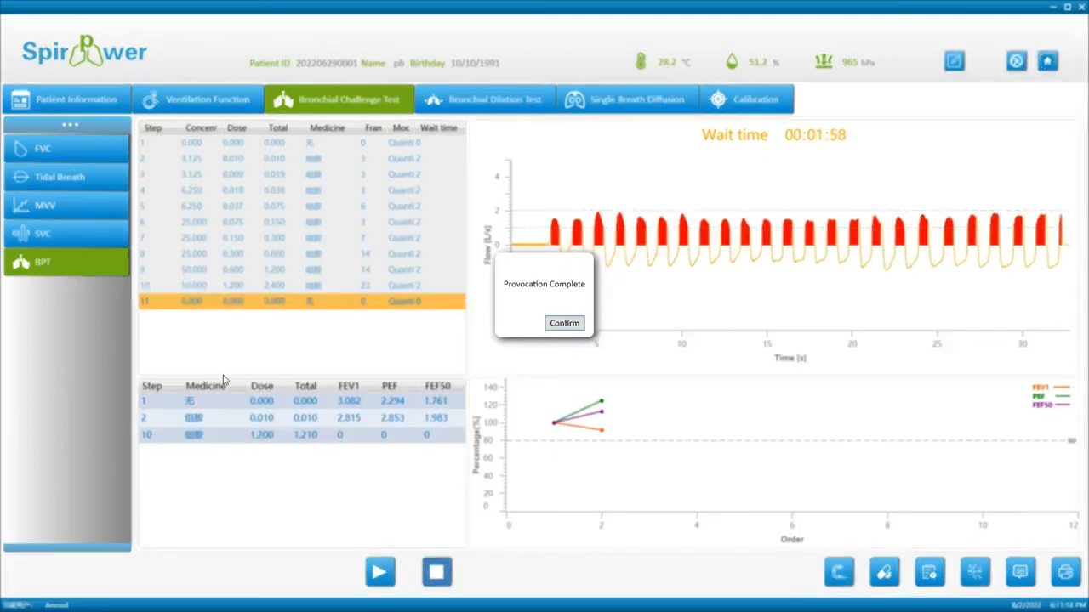
click(564, 323)
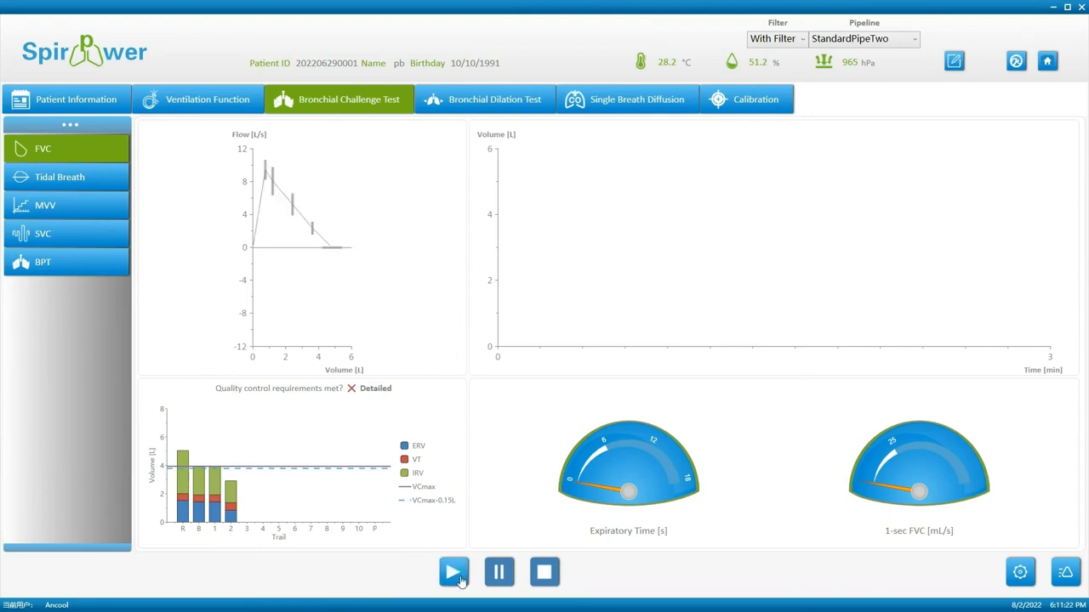
click(542, 578)
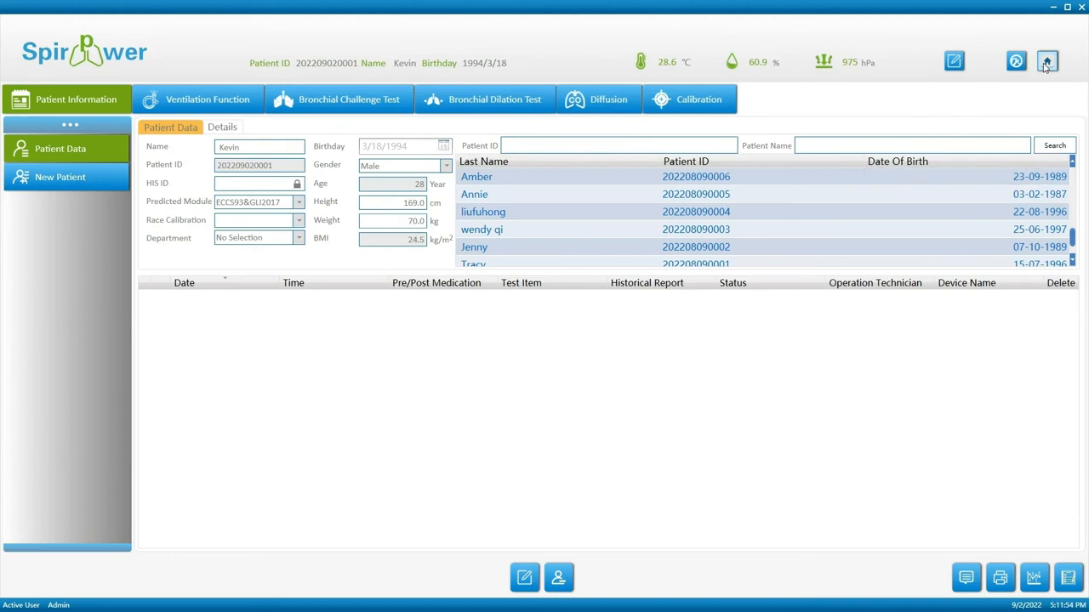
Return to the home screen and view the Provocation Test settings.
click(1047, 65)
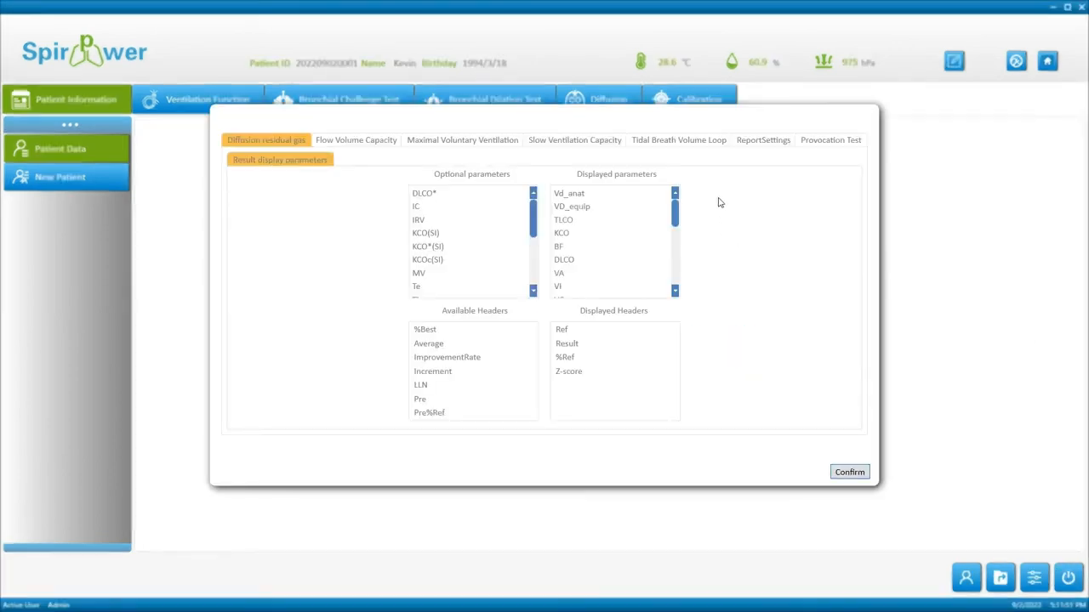
click(833, 141)
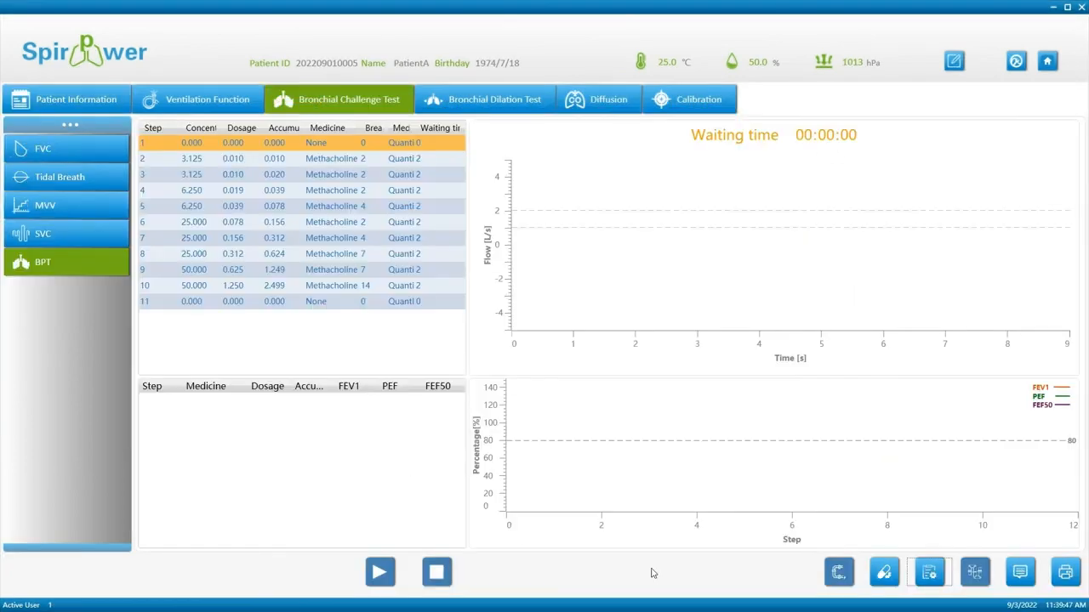
Select Methacholine(VT), keep step 2 on TidalBreath measurement and VT medication, save, and close.
click(924, 581)
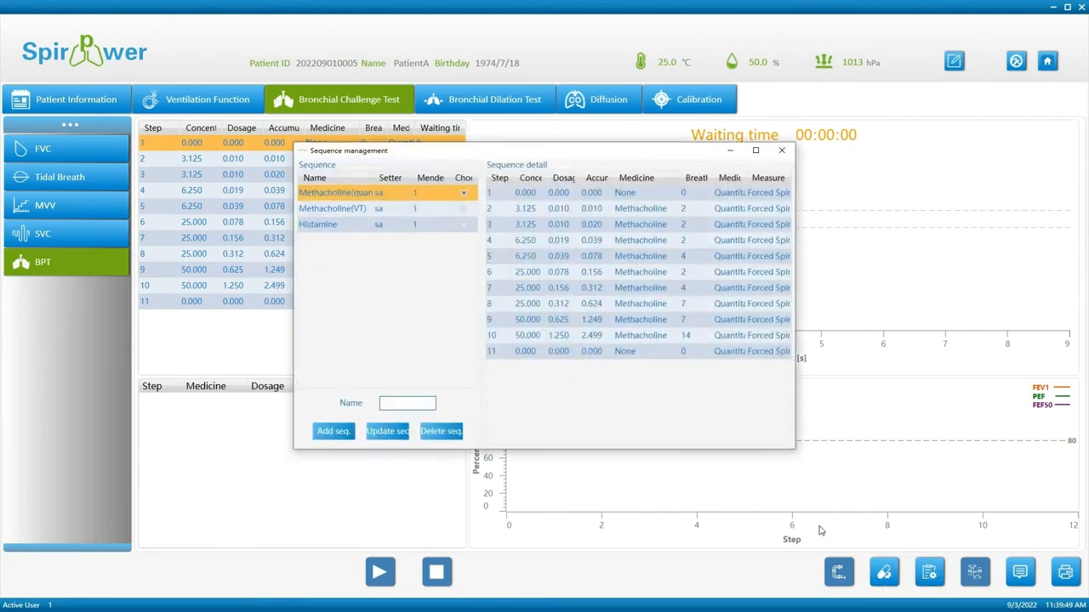
click(465, 209)
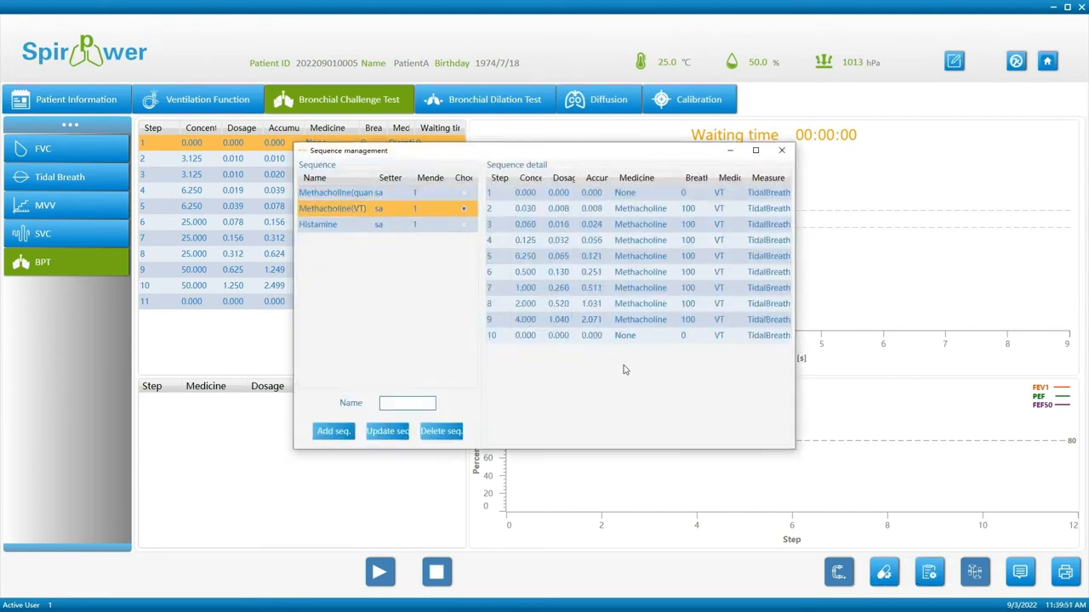
double_click(761, 207)
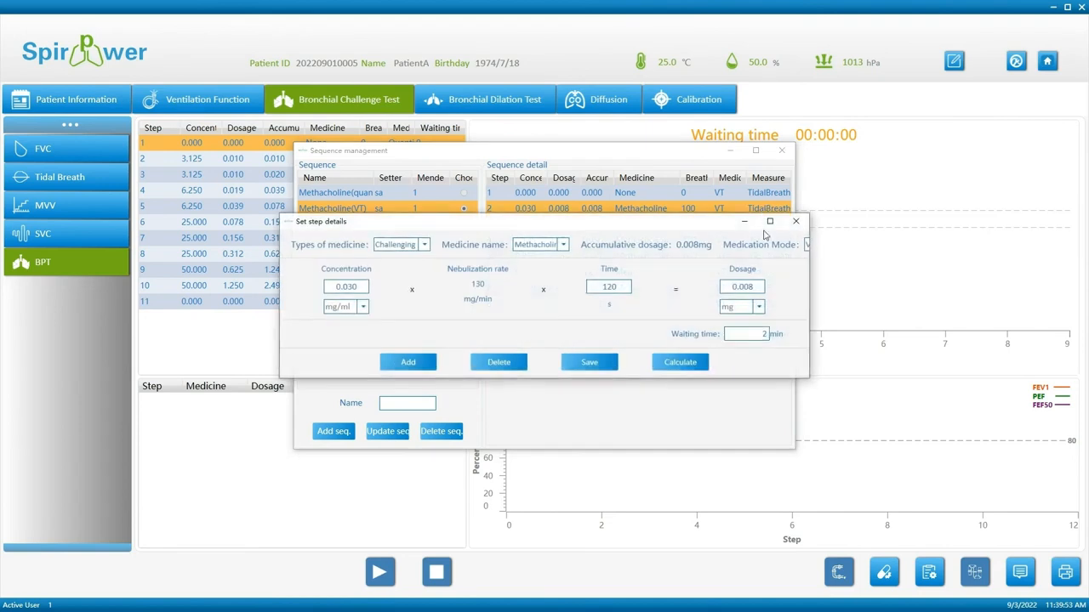
drag(808, 285, 1039, 285)
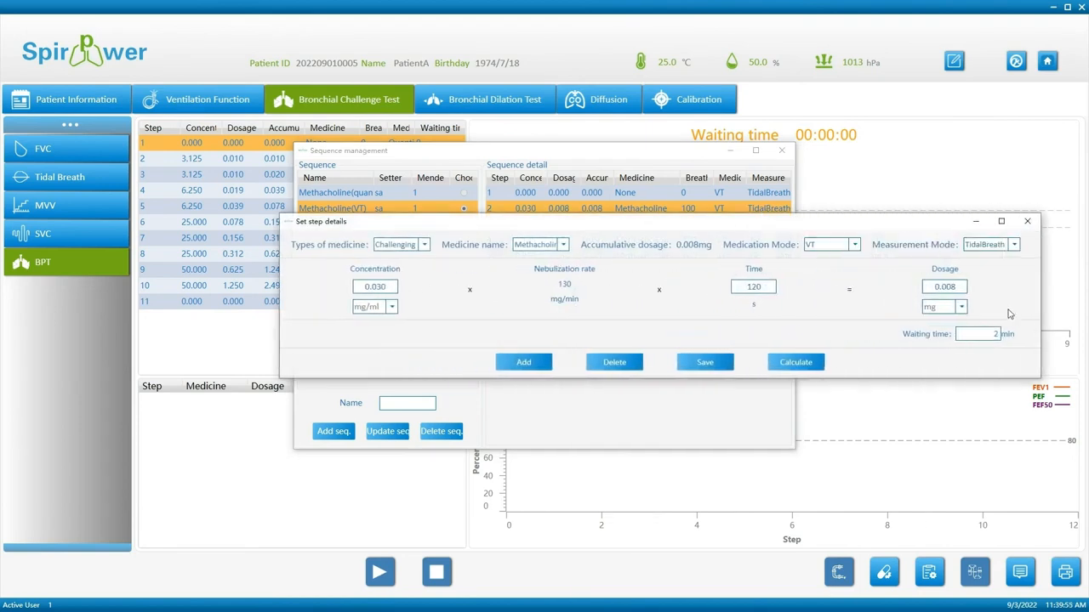
click(993, 246)
click(997, 272)
click(842, 245)
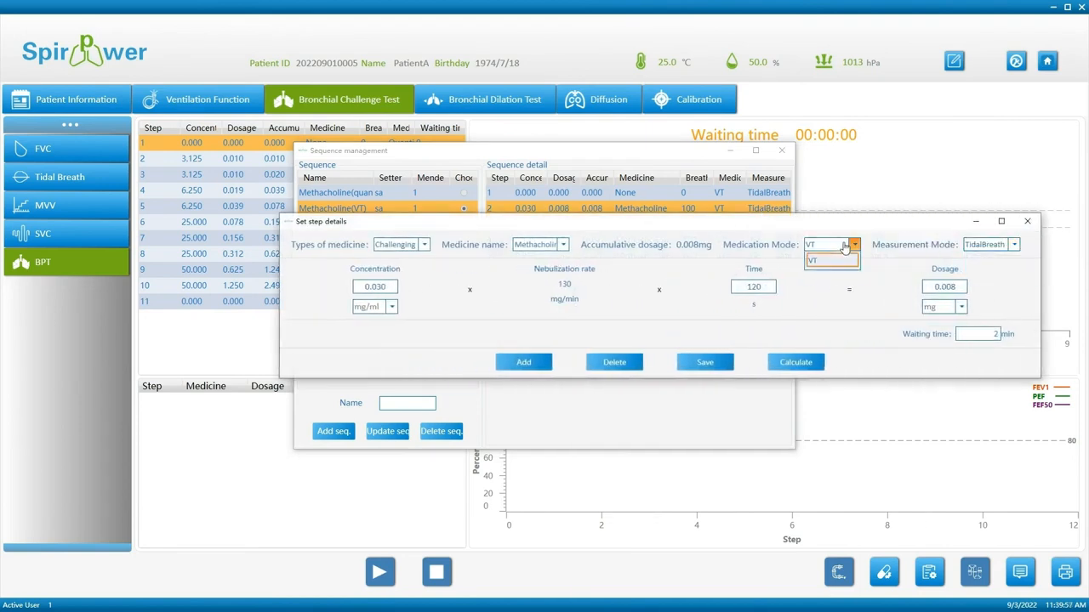
click(821, 278)
click(715, 366)
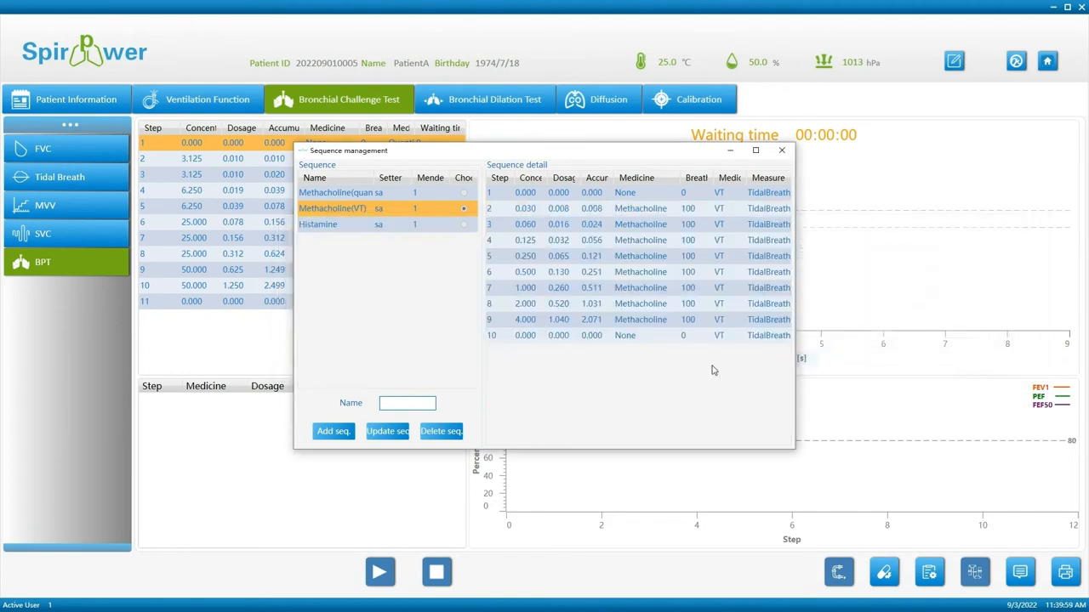
click(787, 154)
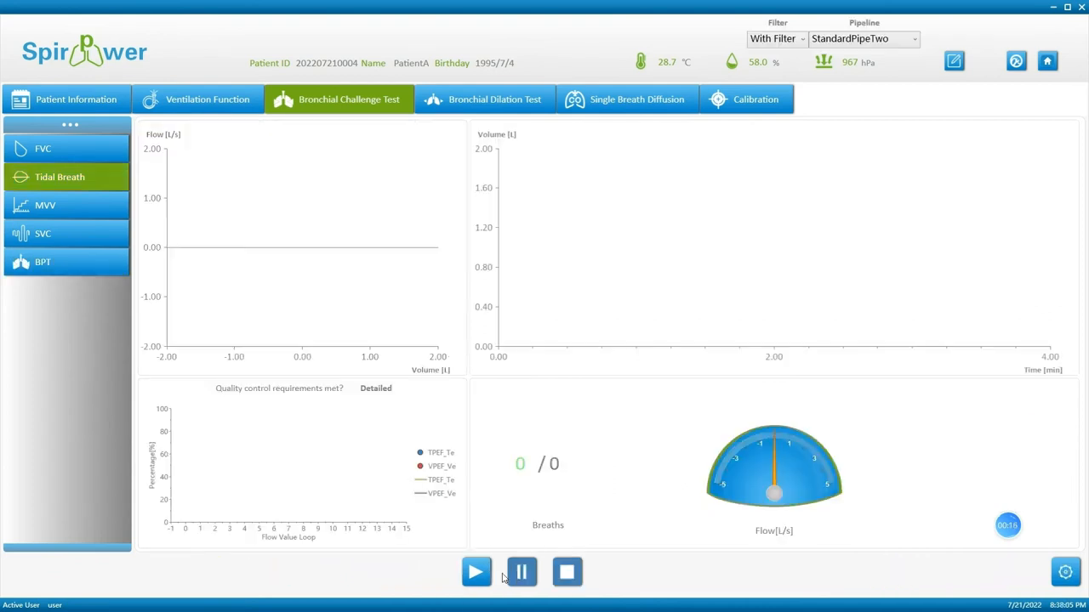
Record and store tidal-breath results for the challenge steps up to step 4.
click(478, 573)
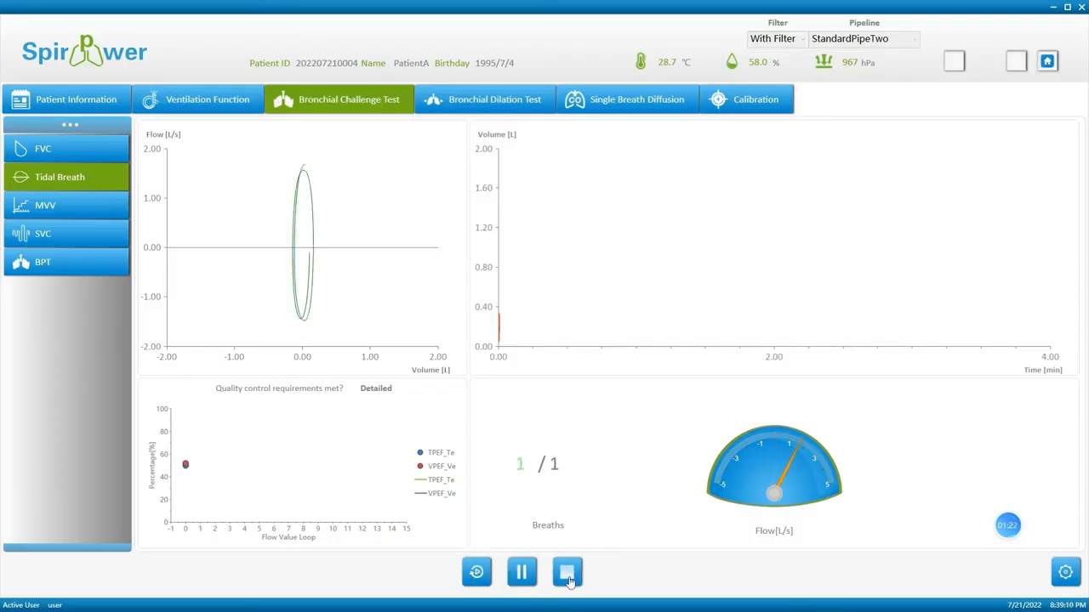
click(110, 265)
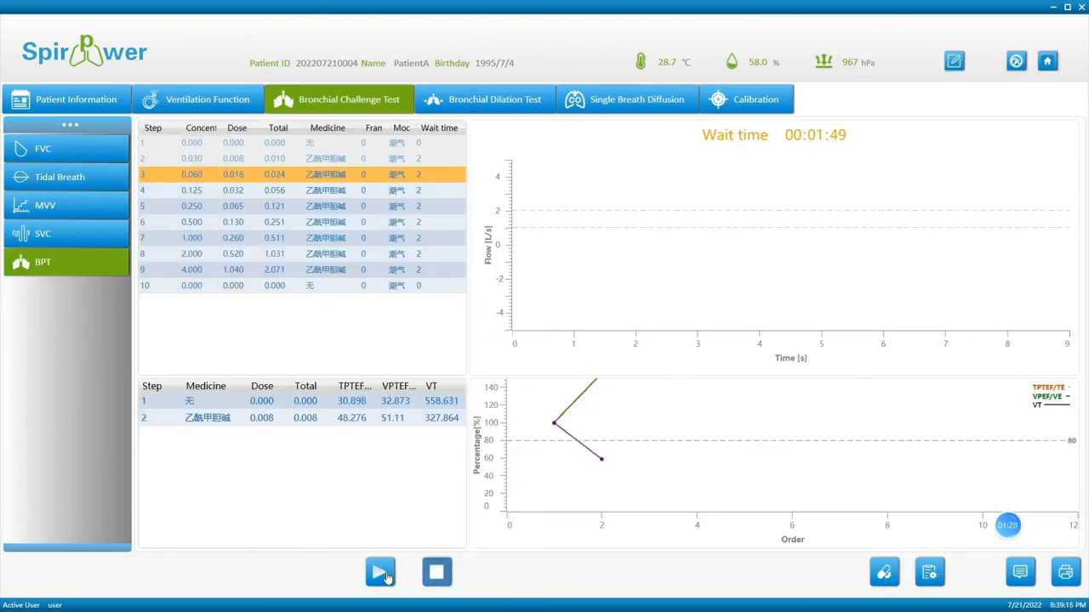
click(383, 576)
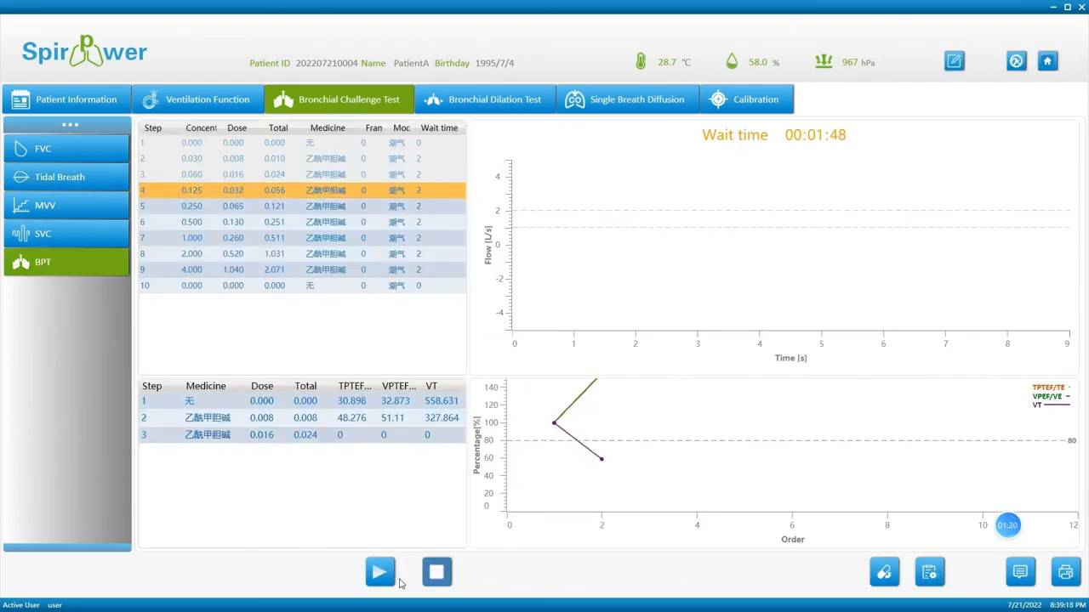
click(381, 571)
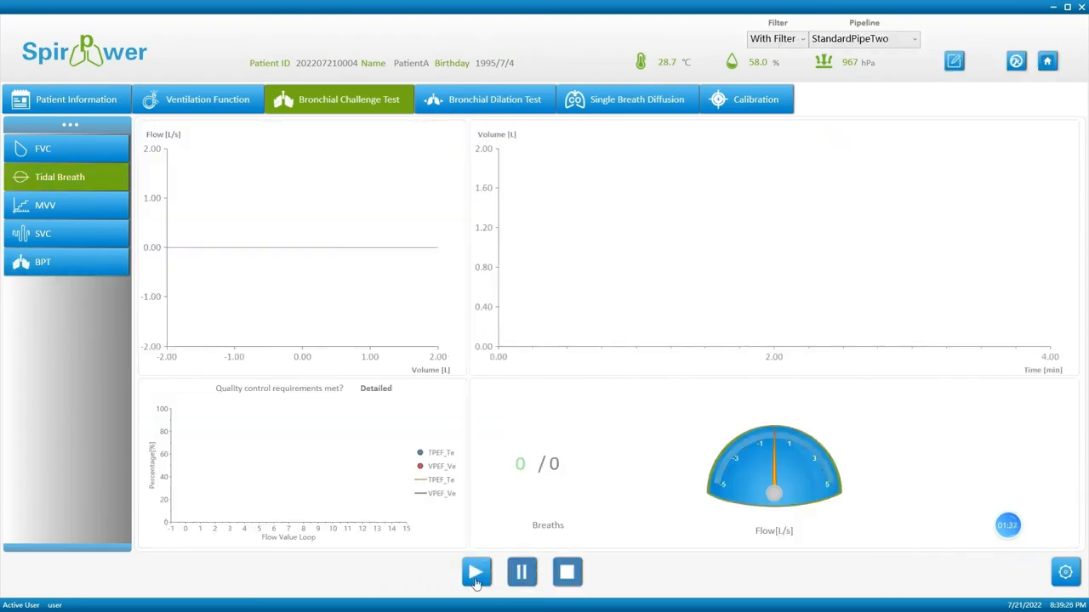
click(569, 575)
click(102, 263)
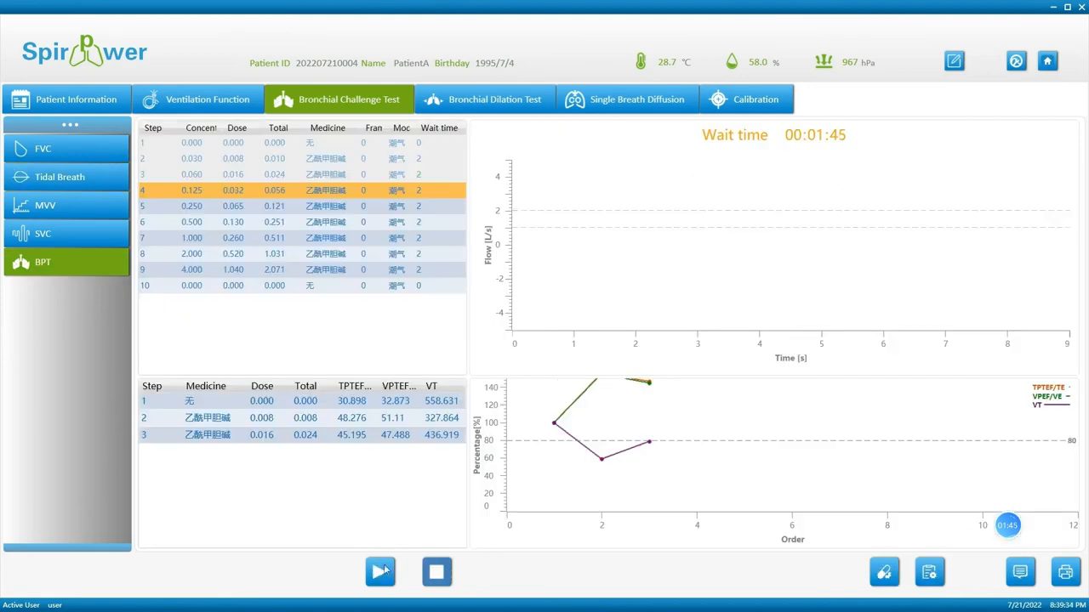
click(384, 568)
click(381, 572)
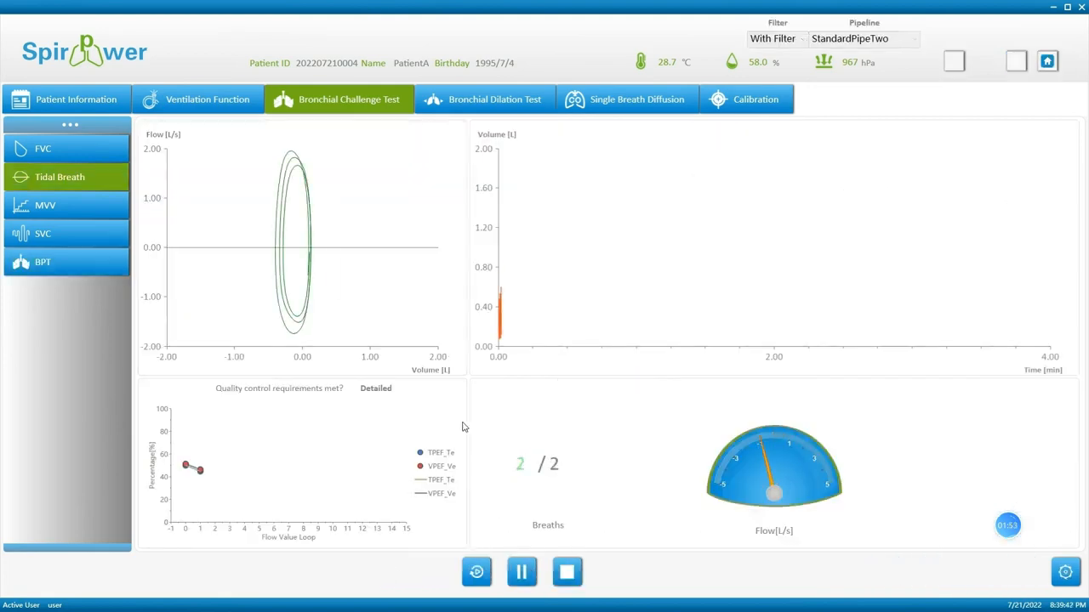
click(104, 261)
click(558, 584)
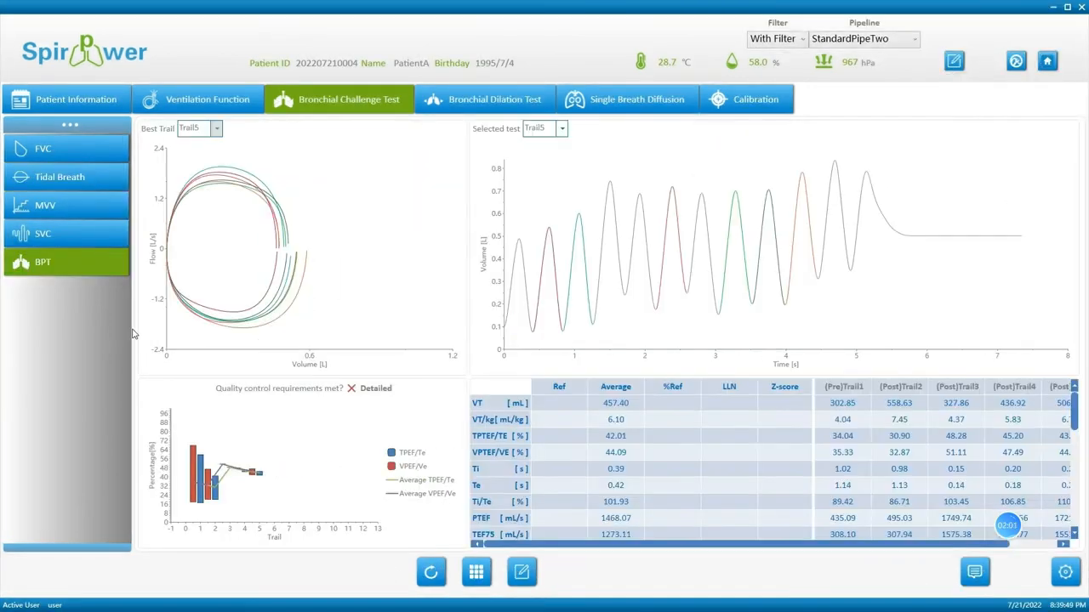
click(108, 269)
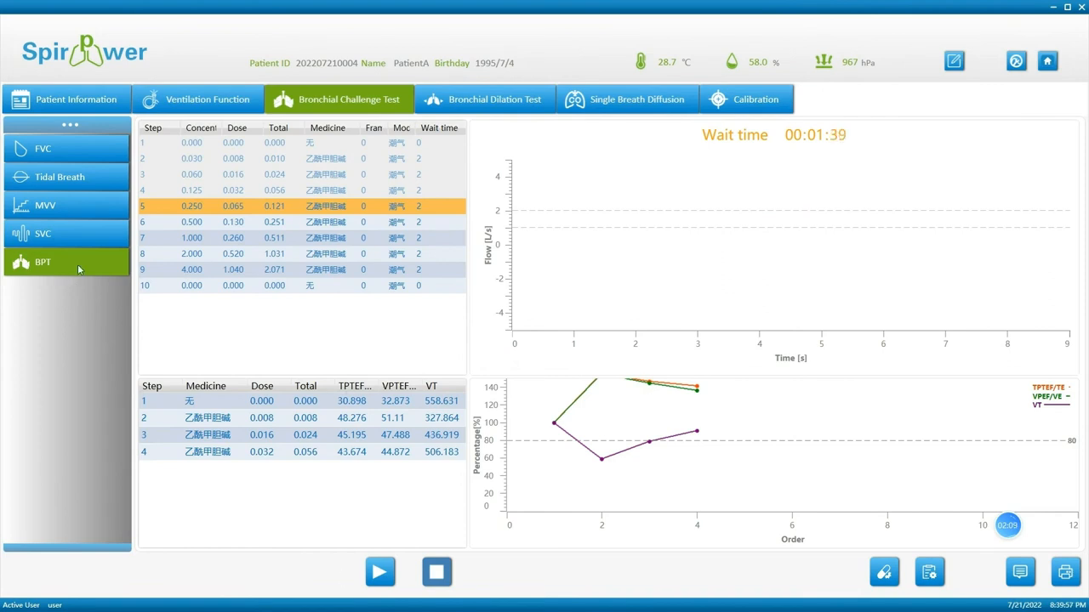
Record and store tidal-breath results for challenge steps 5 through 8.
click(380, 572)
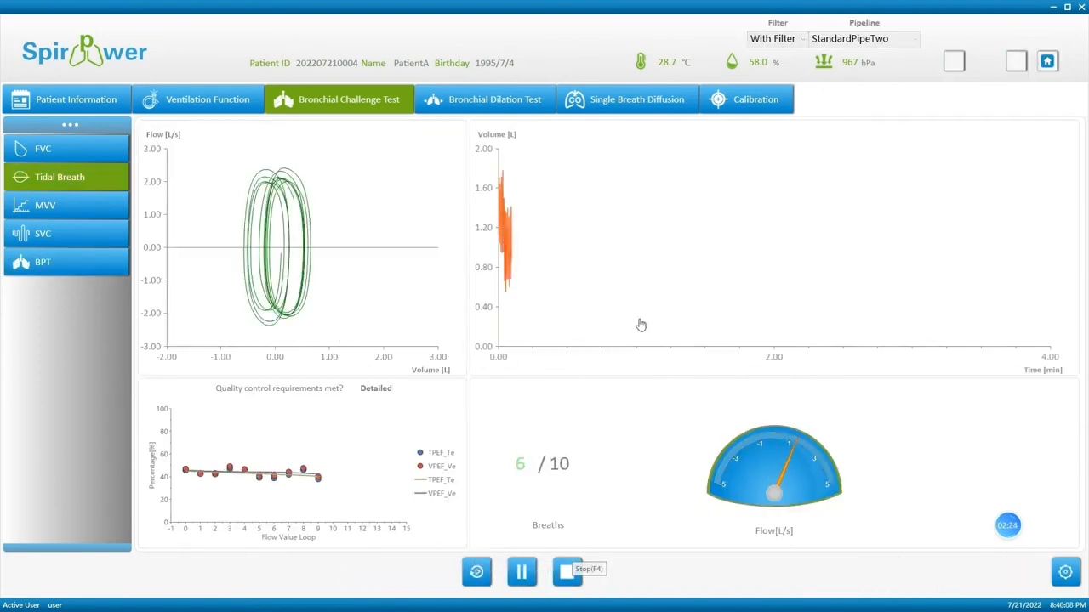
click(93, 266)
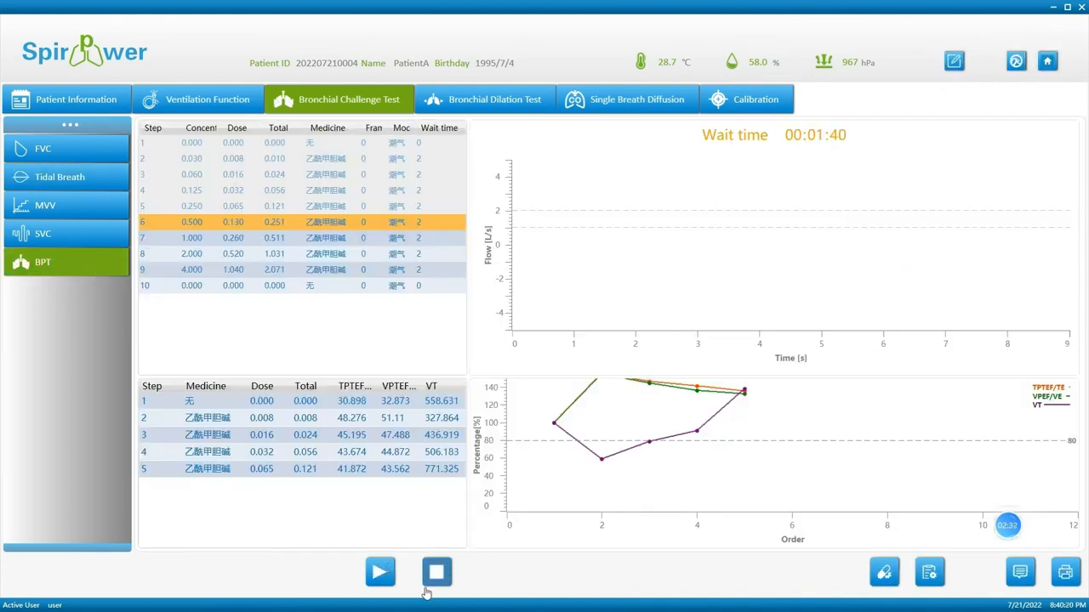
click(424, 585)
click(382, 574)
click(481, 575)
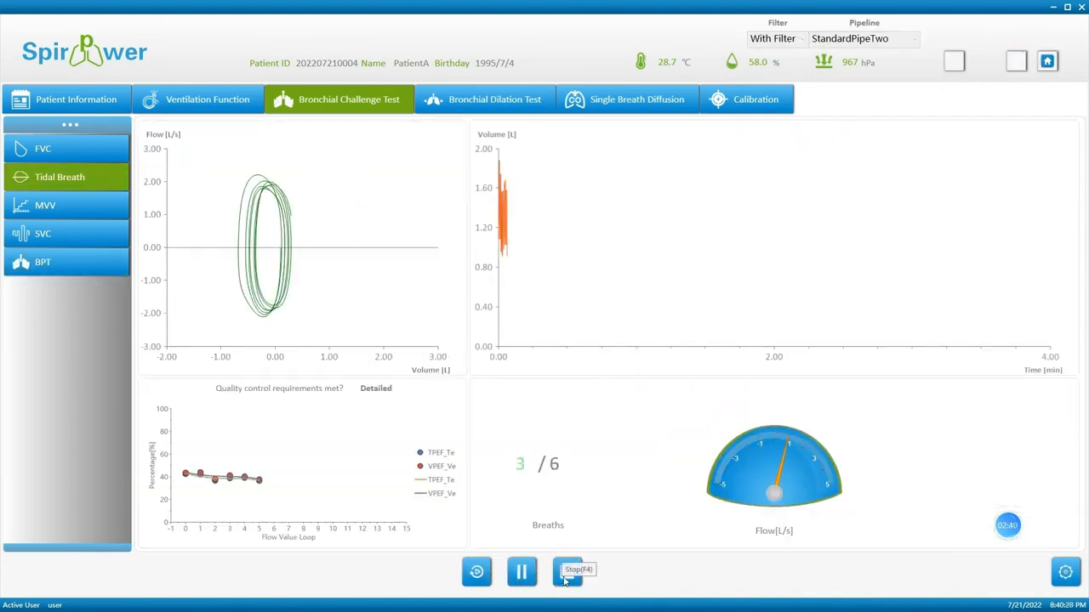
click(567, 571)
click(432, 568)
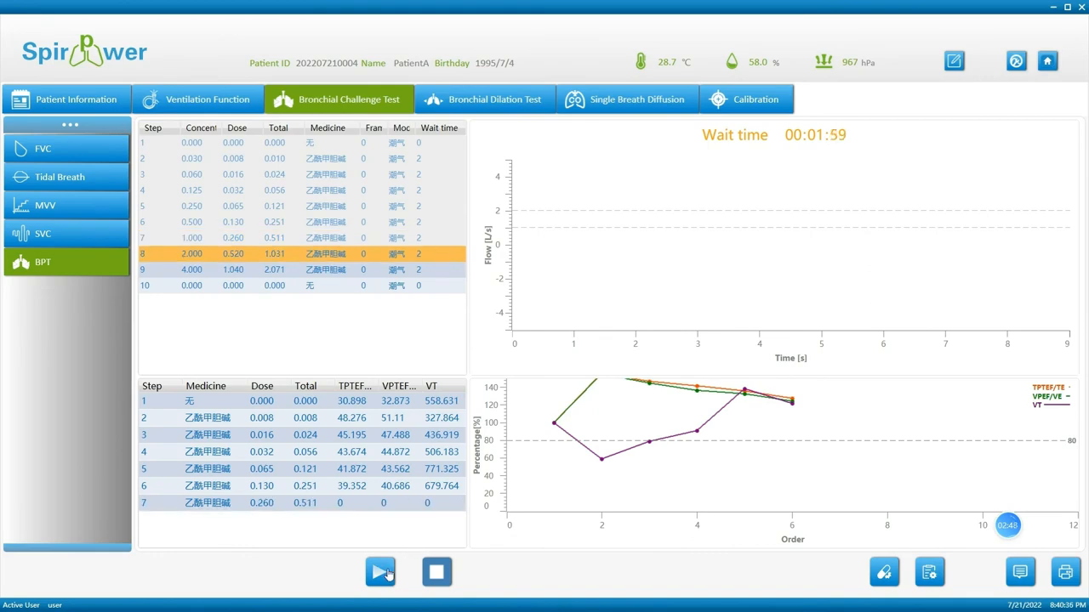
click(380, 571)
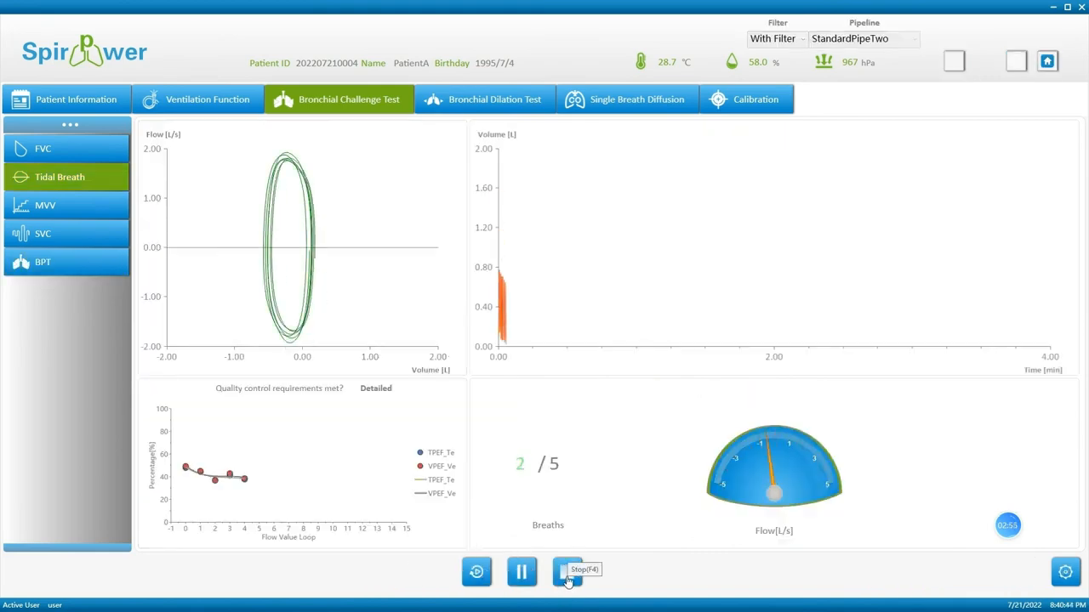
click(567, 572)
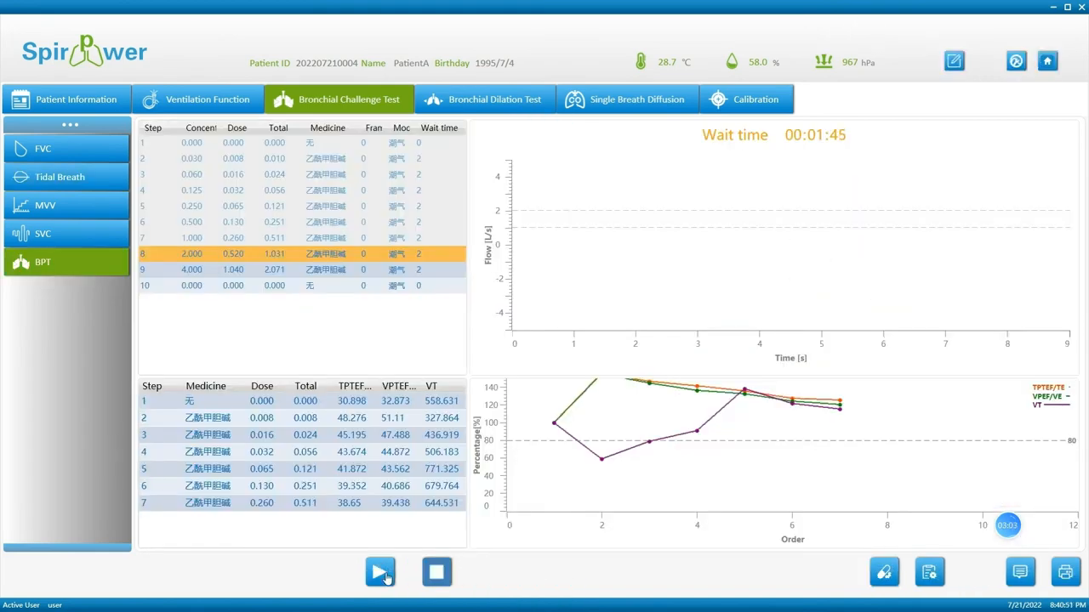
click(436, 572)
click(380, 572)
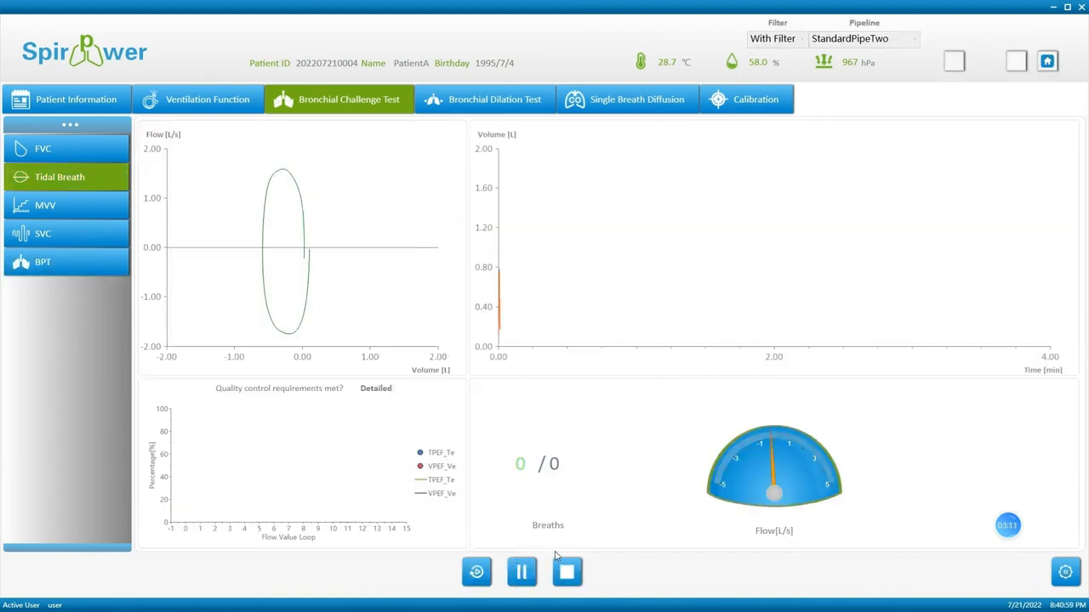
click(566, 572)
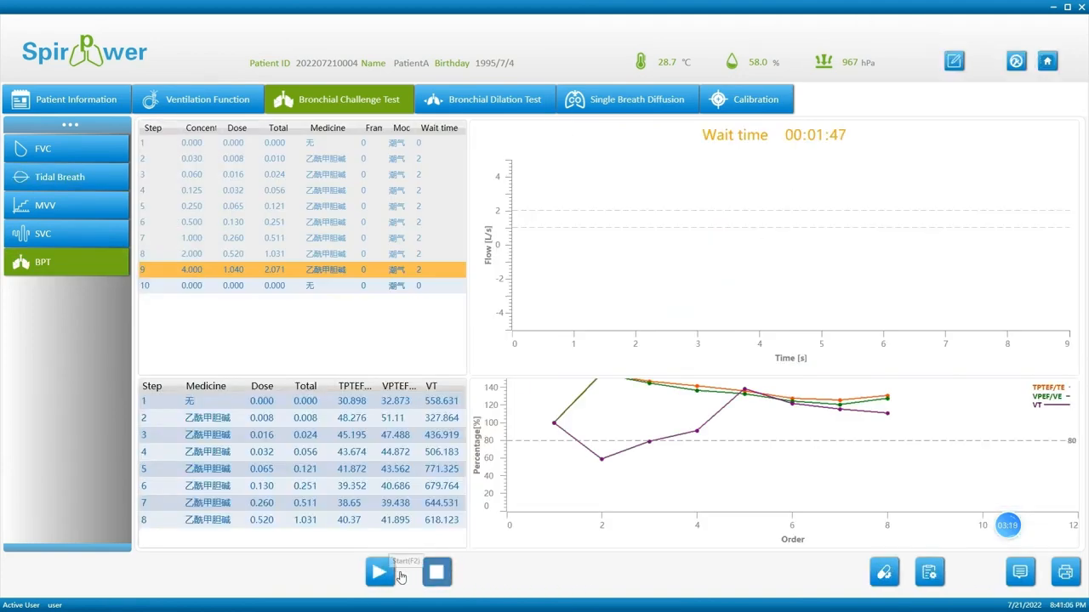
click(382, 572)
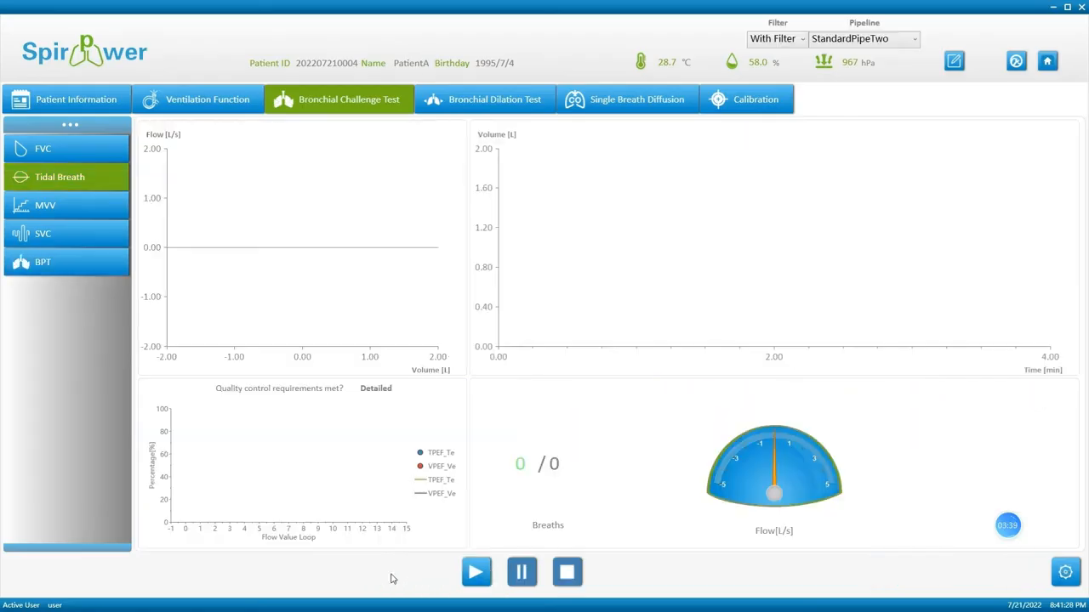
Record and stop the final tidal-breath measurement of the challenge.
click(475, 572)
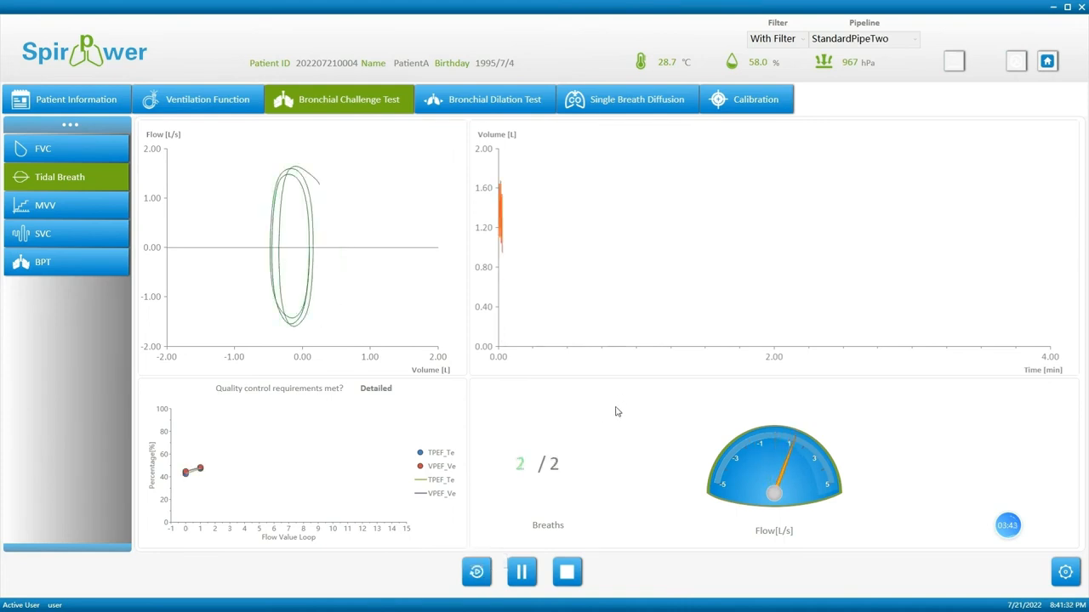
click(73, 270)
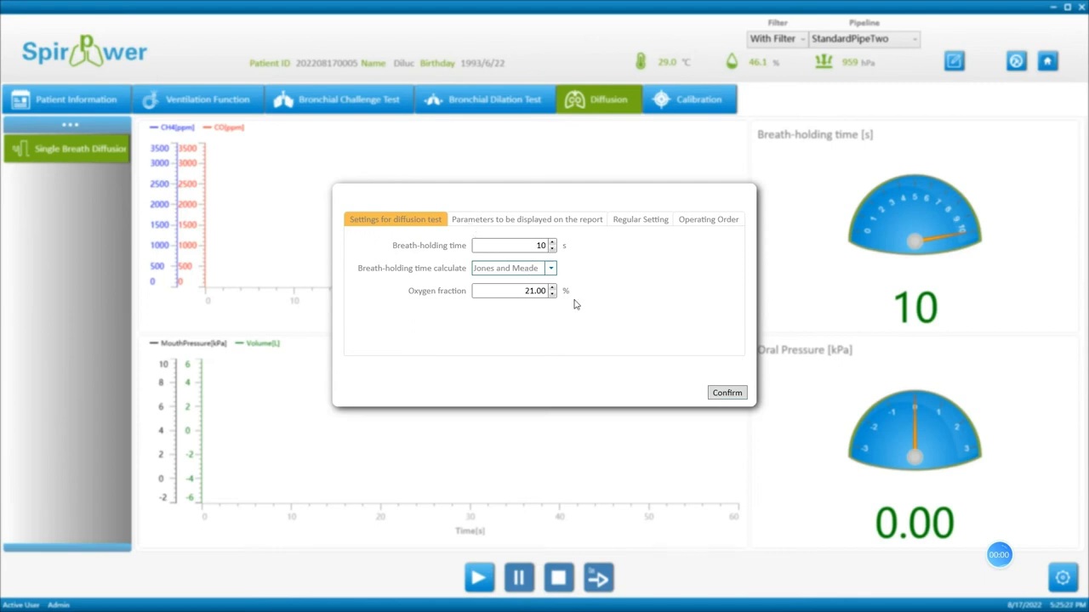
Accept the diffusion settings and run the single-breath diffusion test, restarting it once.
click(727, 393)
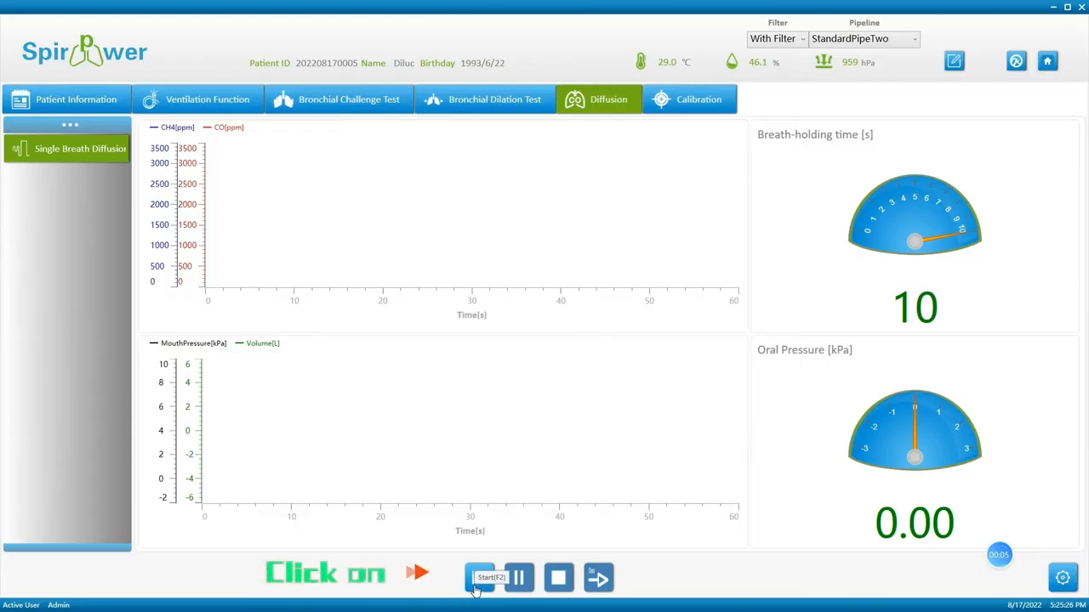
click(478, 585)
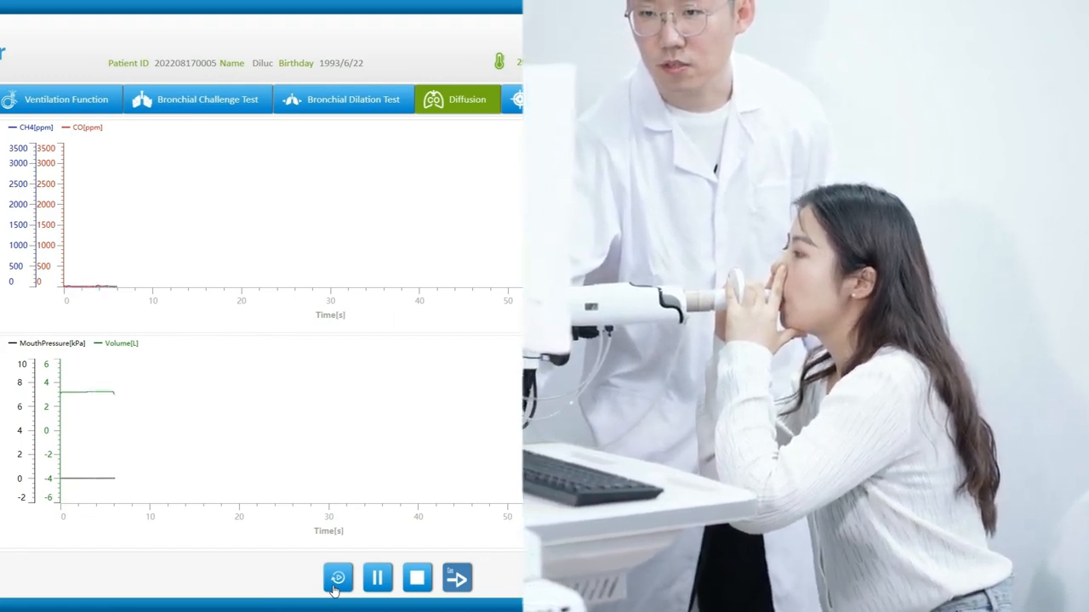
click(337, 580)
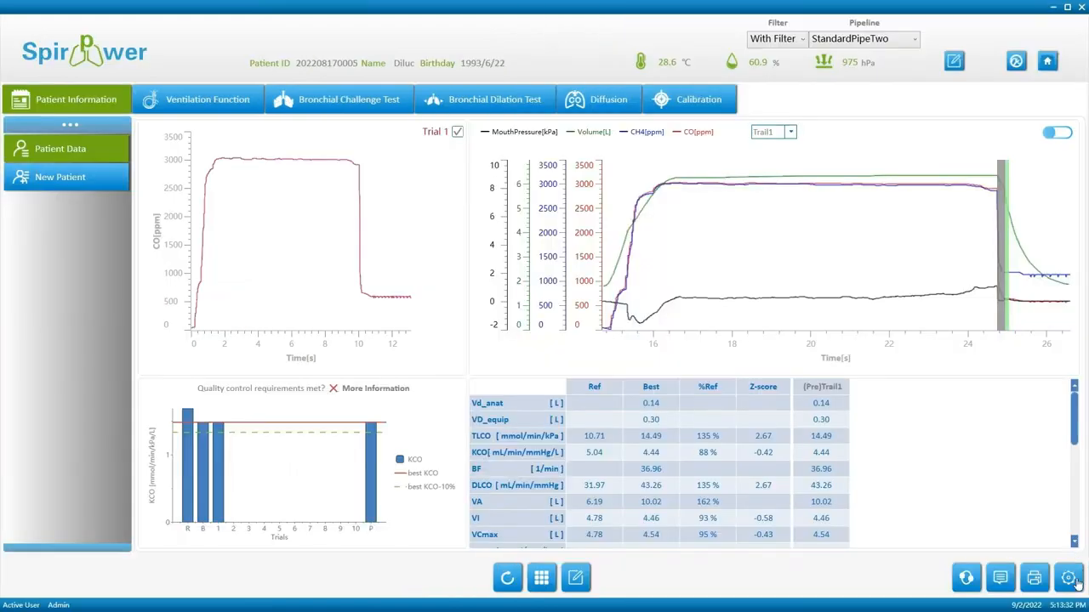
Drag DLCO to the top of the displayed parameters and apply the new order.
click(1075, 582)
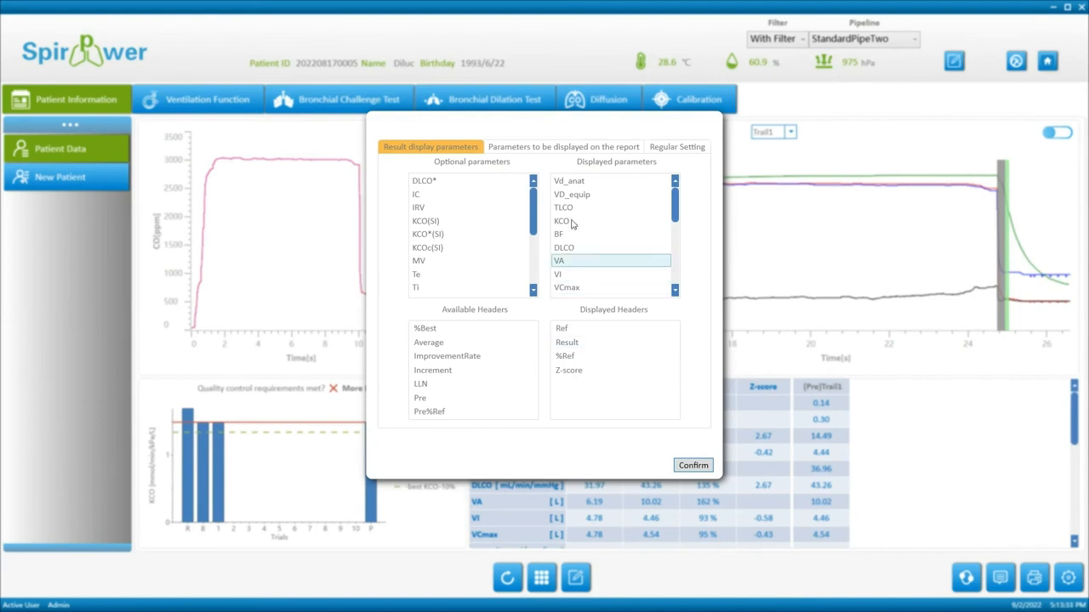
click(568, 180)
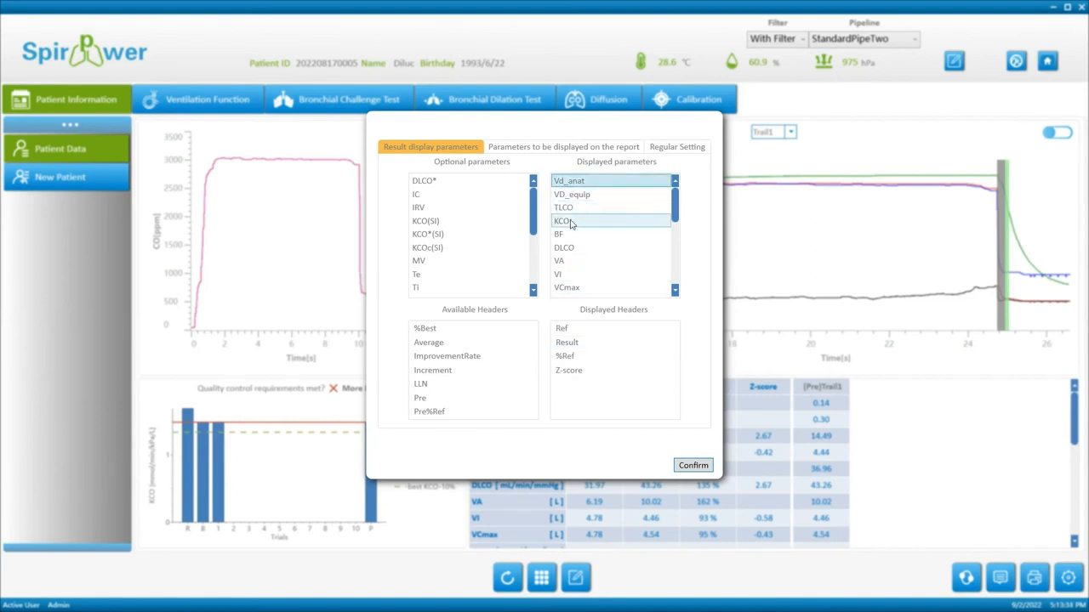
click(562, 235)
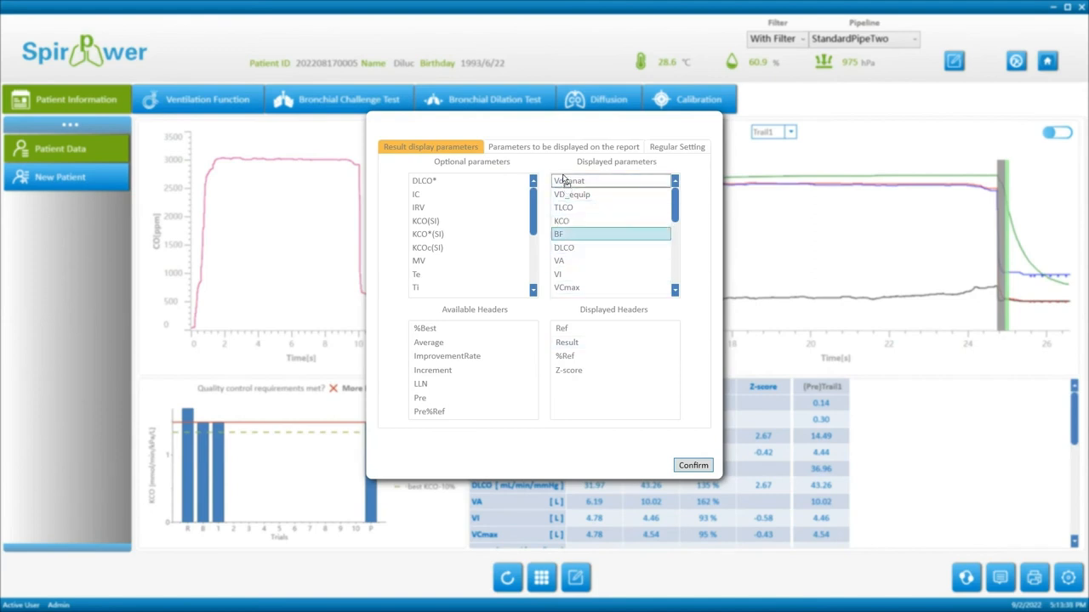
drag(565, 248, 567, 181)
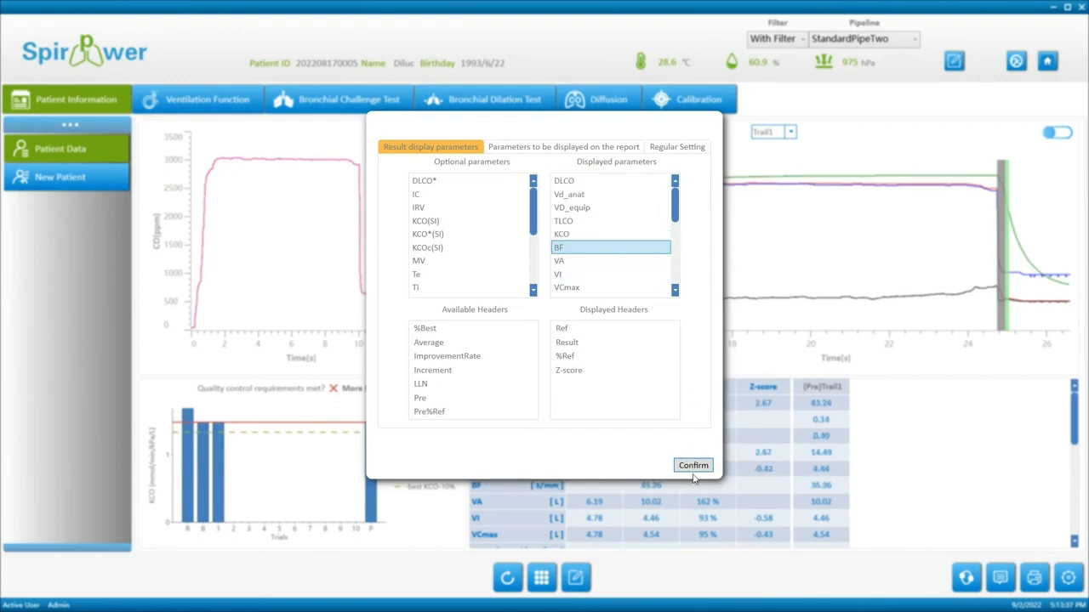
click(693, 466)
Select the DLCO row and review the detailed quality-control report showing grade A.
click(592, 409)
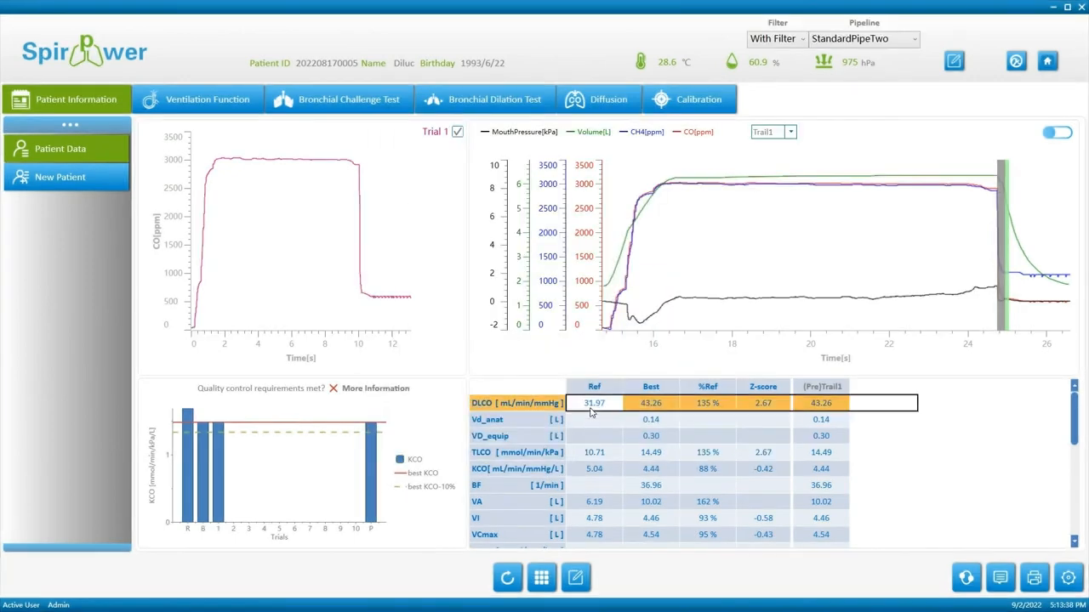
click(401, 399)
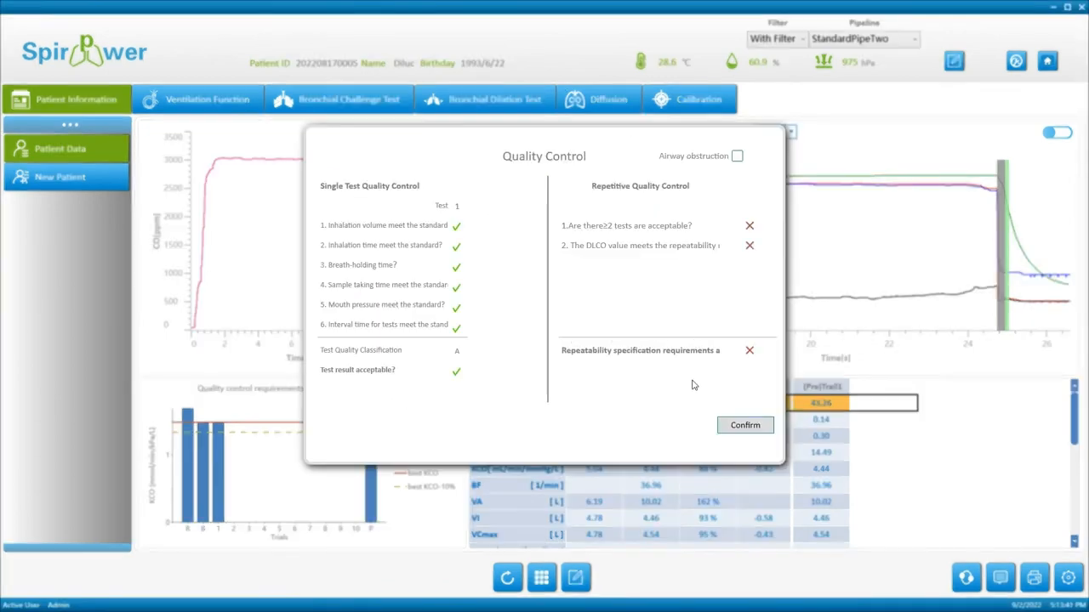
click(744, 425)
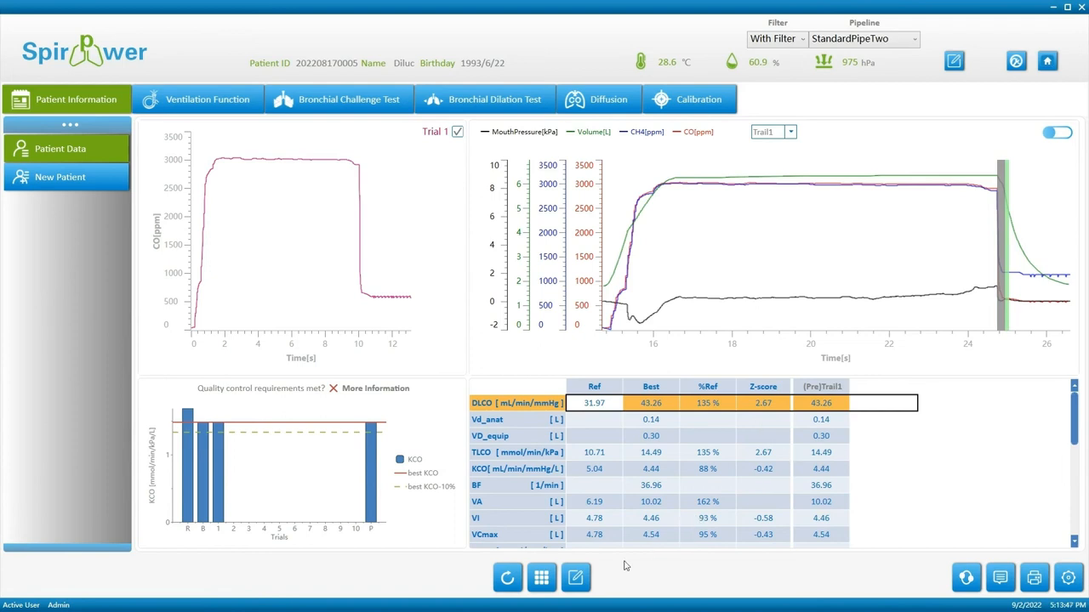
Lengthen the diffusion breath-hold window to 9.96 s breath-holding time, giving DLCO 45.91.
click(575, 578)
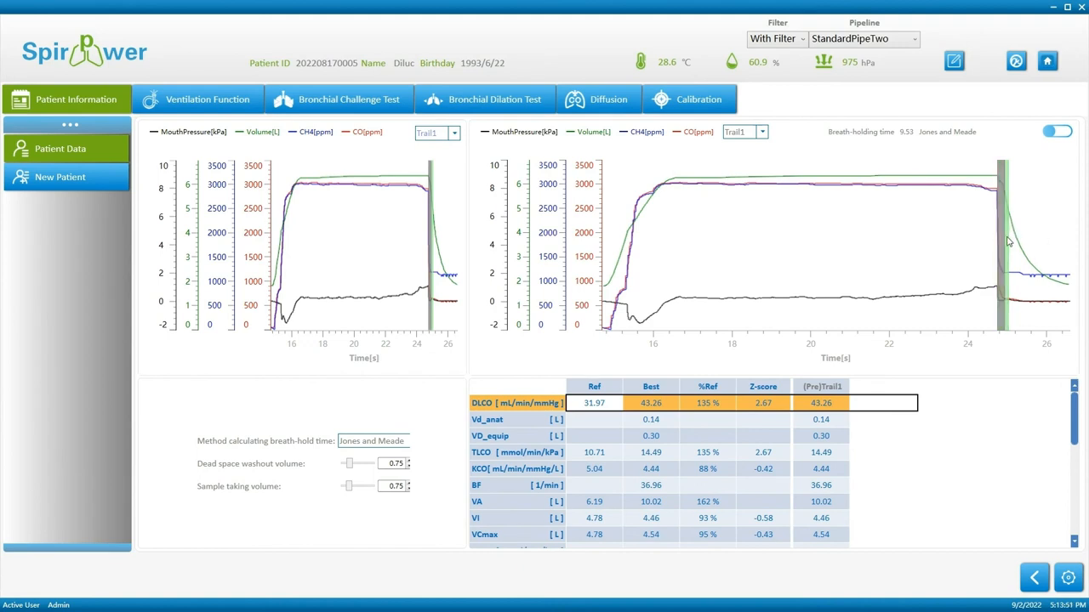
drag(1010, 242, 1015, 247)
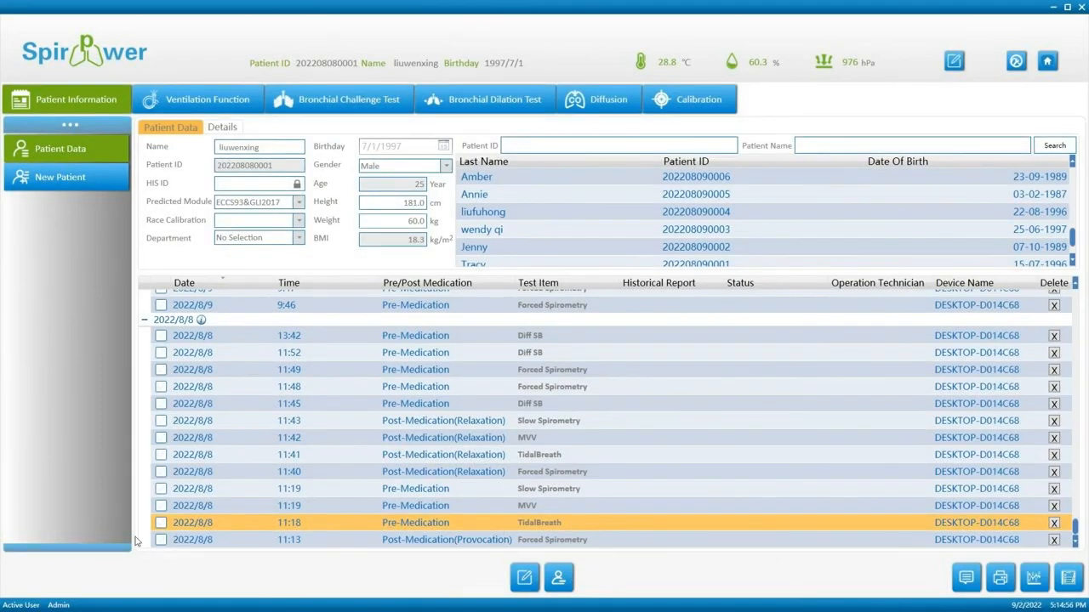
Set 11:18 TidalBreath as the basic test and 11:41 TidalBreath(Relaxation) as the comparative test.
click(160, 524)
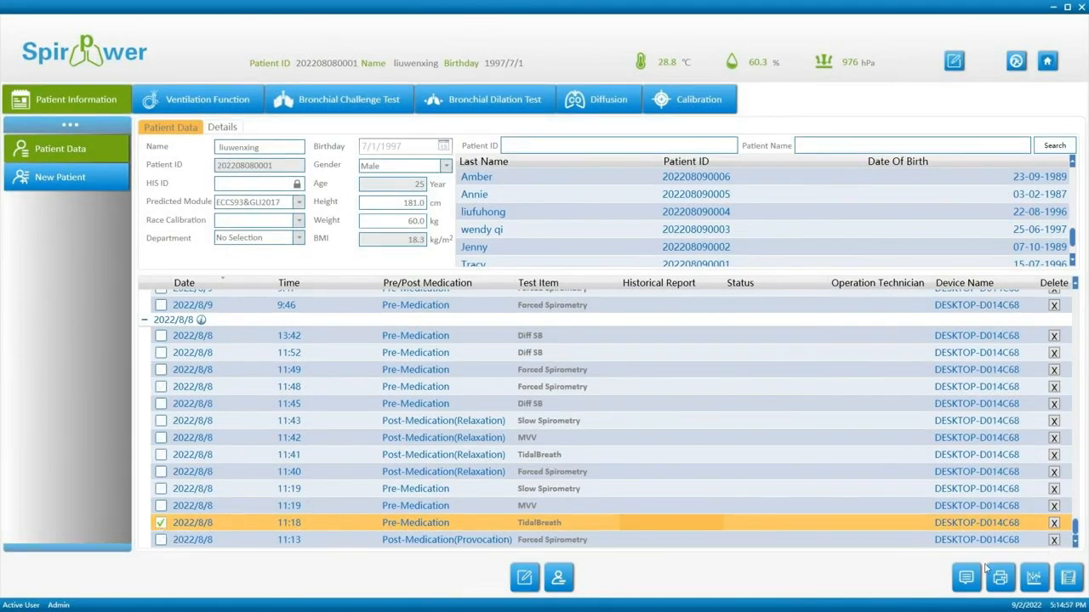
click(161, 524)
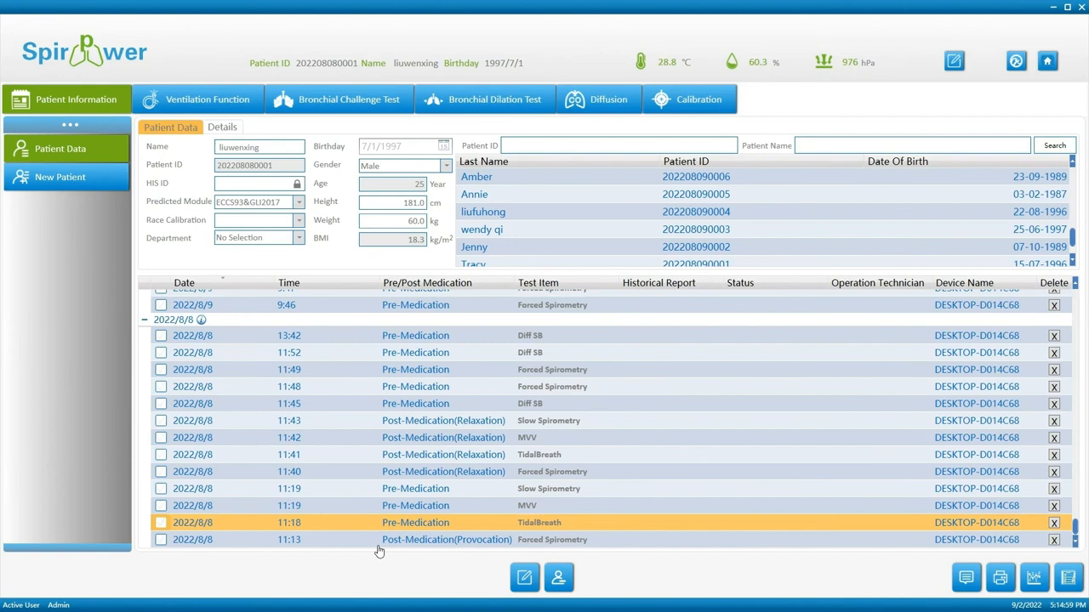
click(1039, 588)
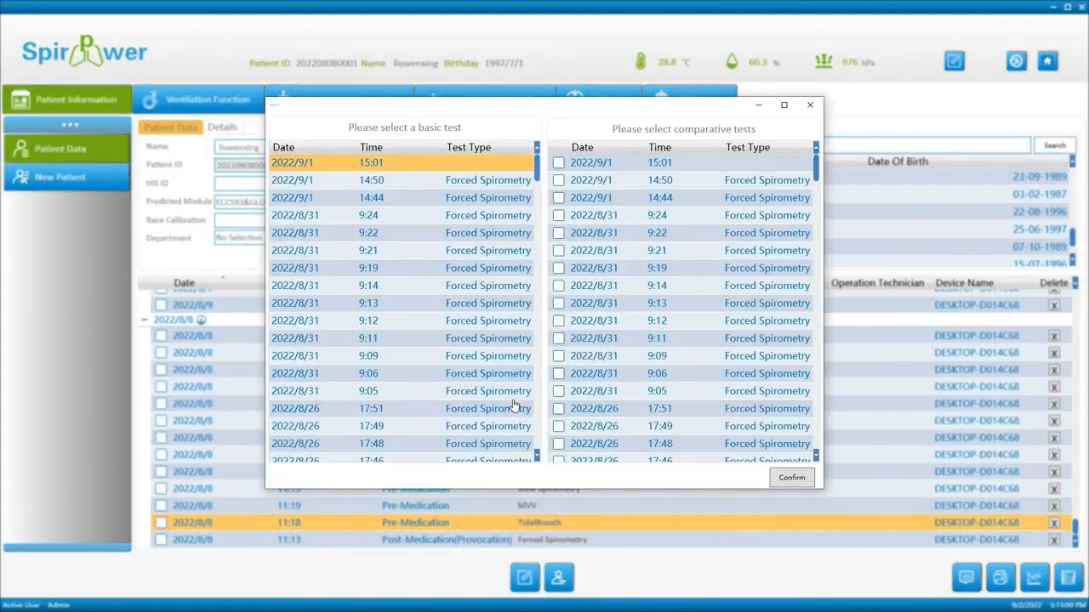
drag(537, 175, 545, 459)
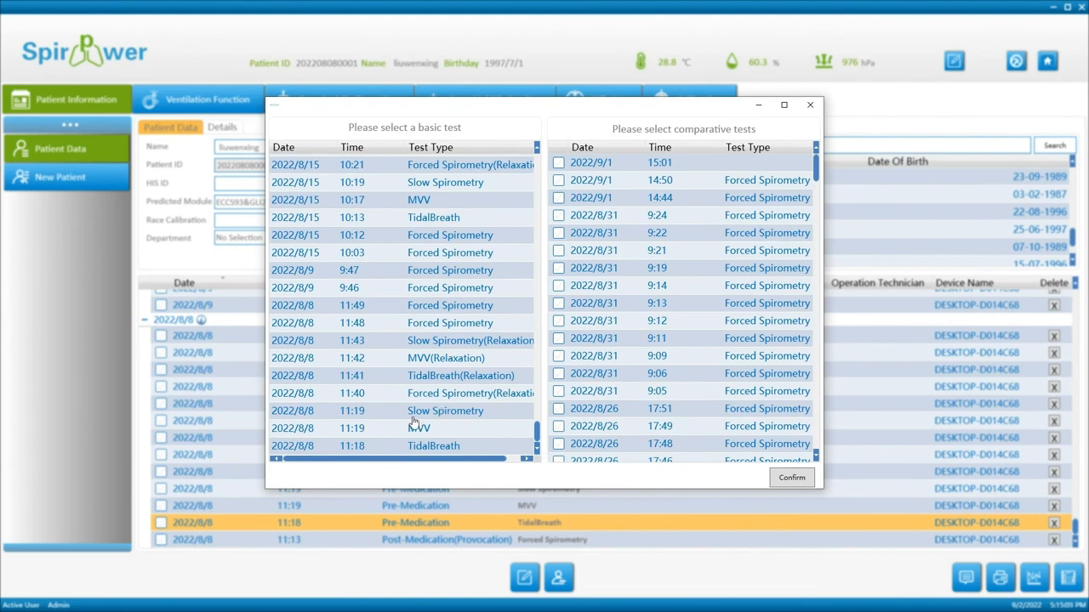
click(294, 448)
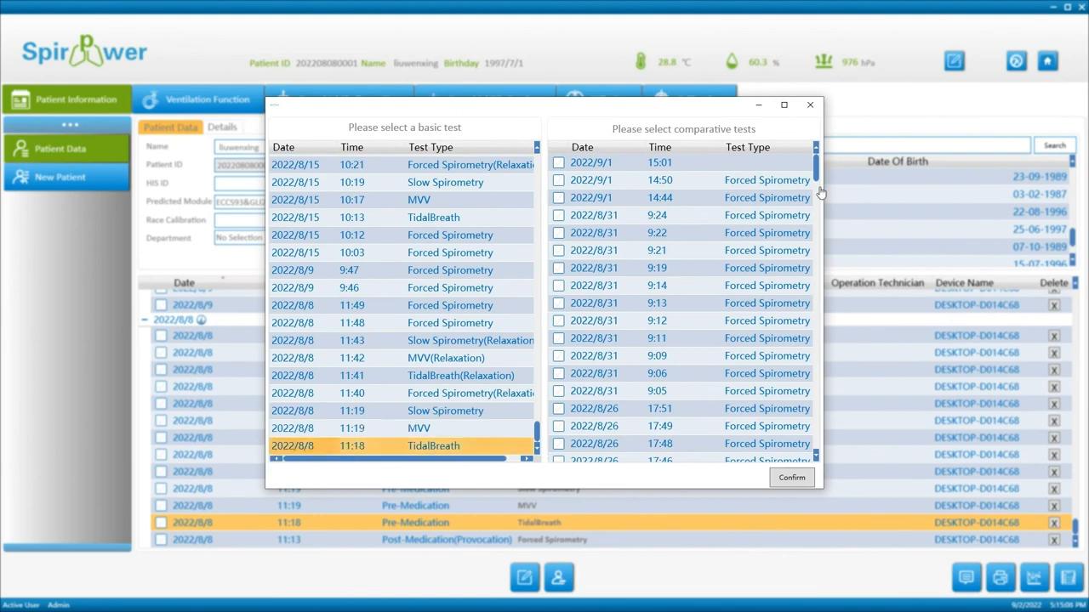
drag(820, 192, 817, 485)
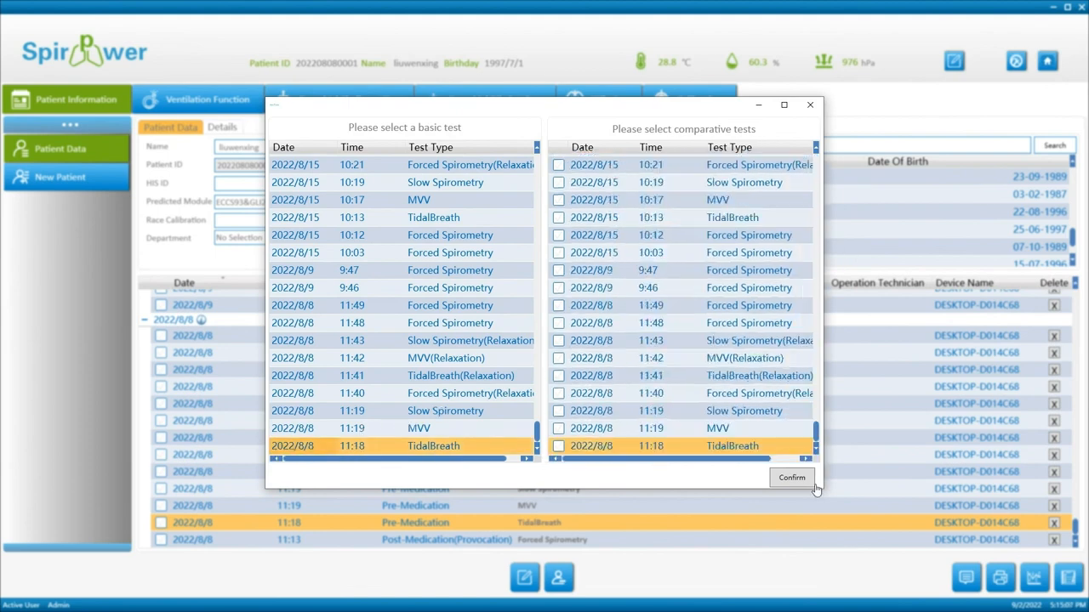
click(738, 376)
click(558, 375)
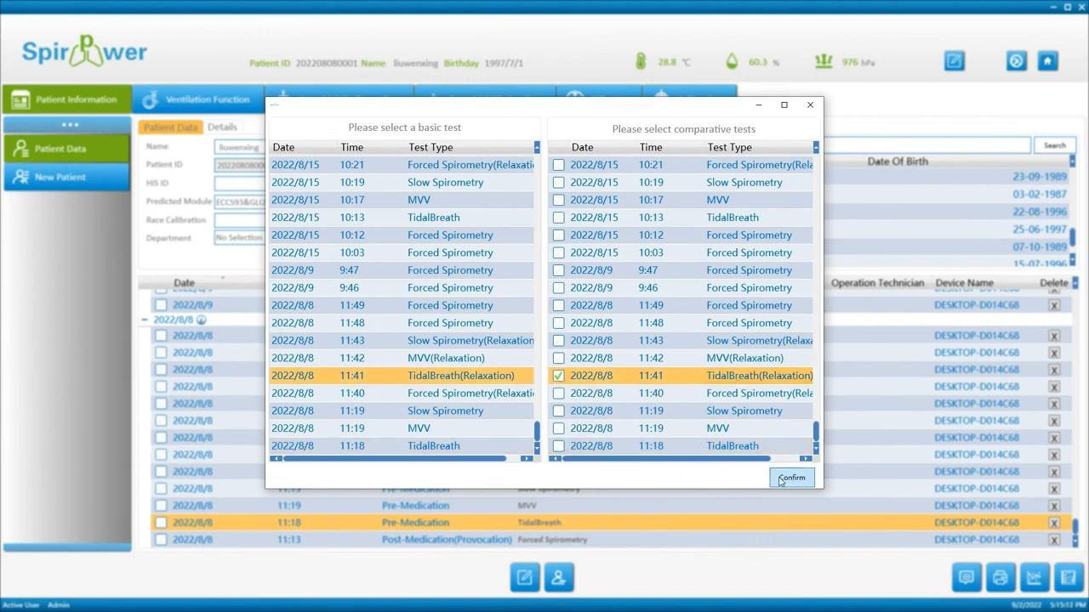
click(471, 448)
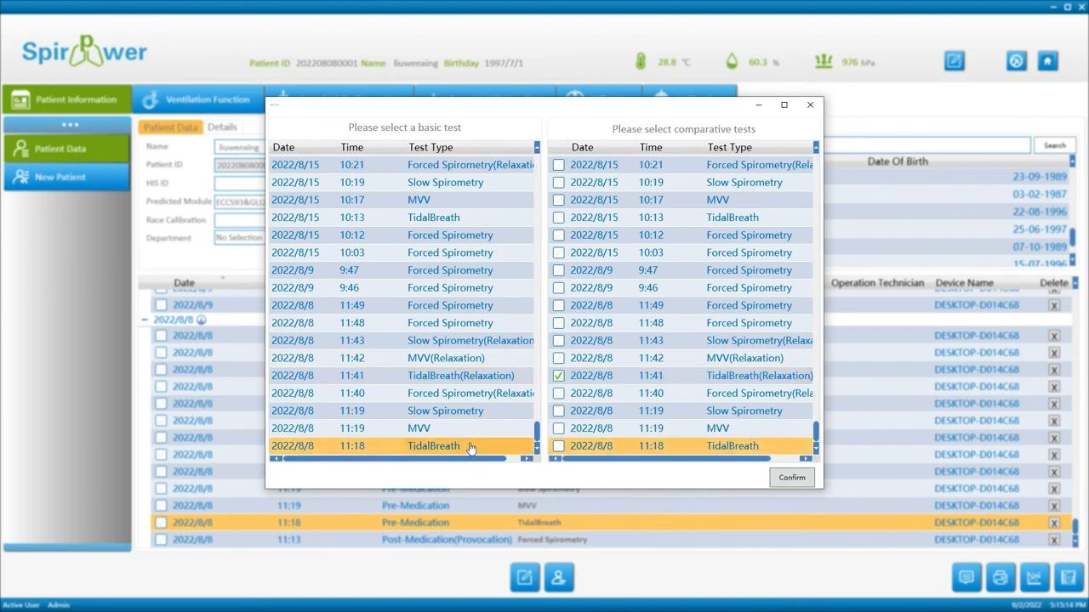
click(784, 479)
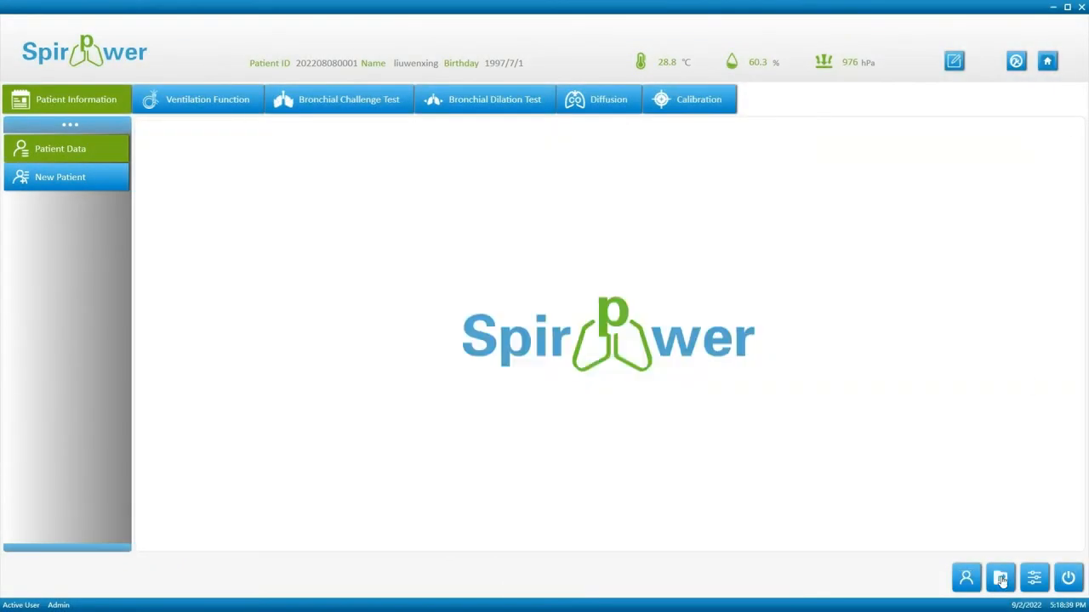
Search the data export window for the current patient's records by name.
click(1000, 578)
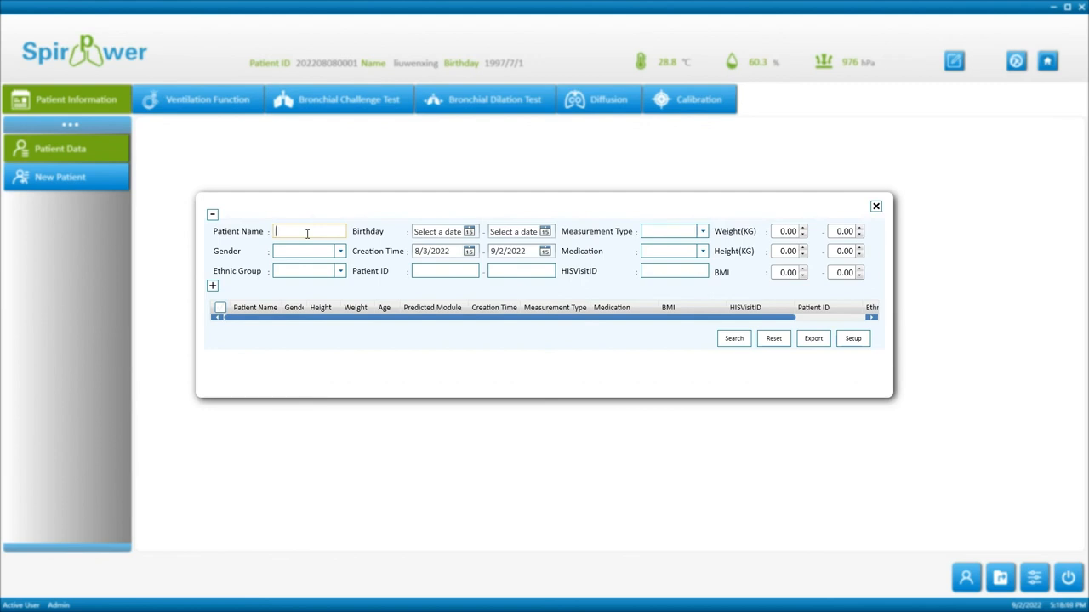
key(Return)
click(733, 338)
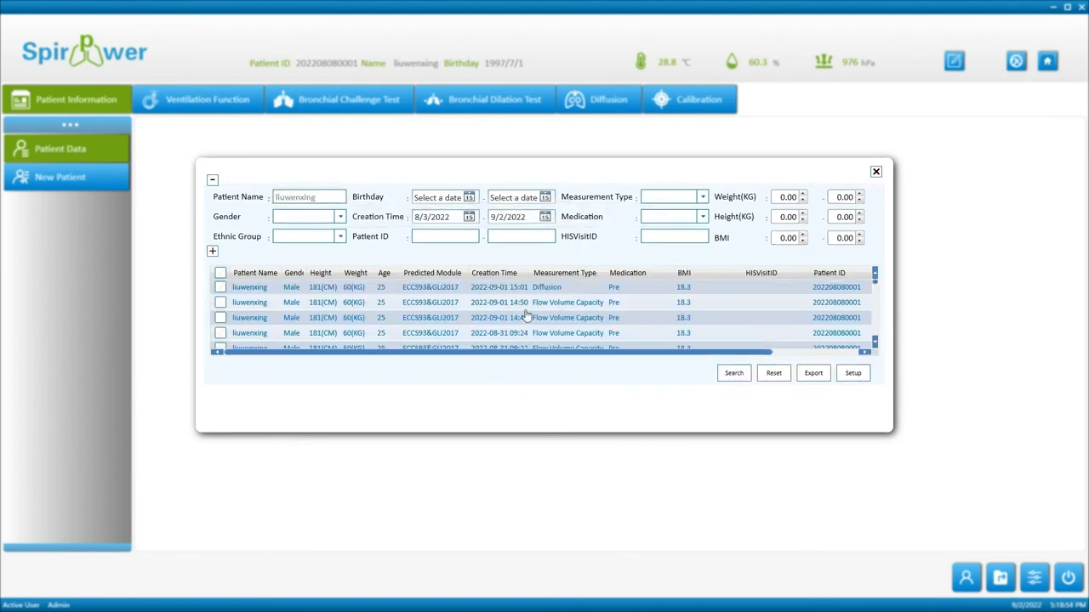
scroll(428, 327, down, 3)
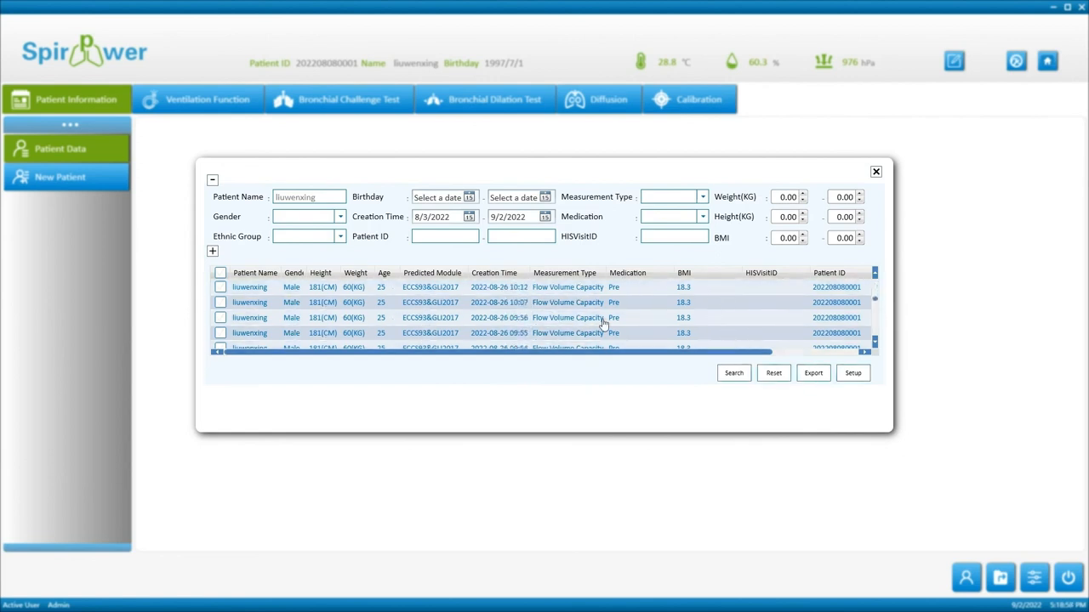
scroll(629, 315, down, 3)
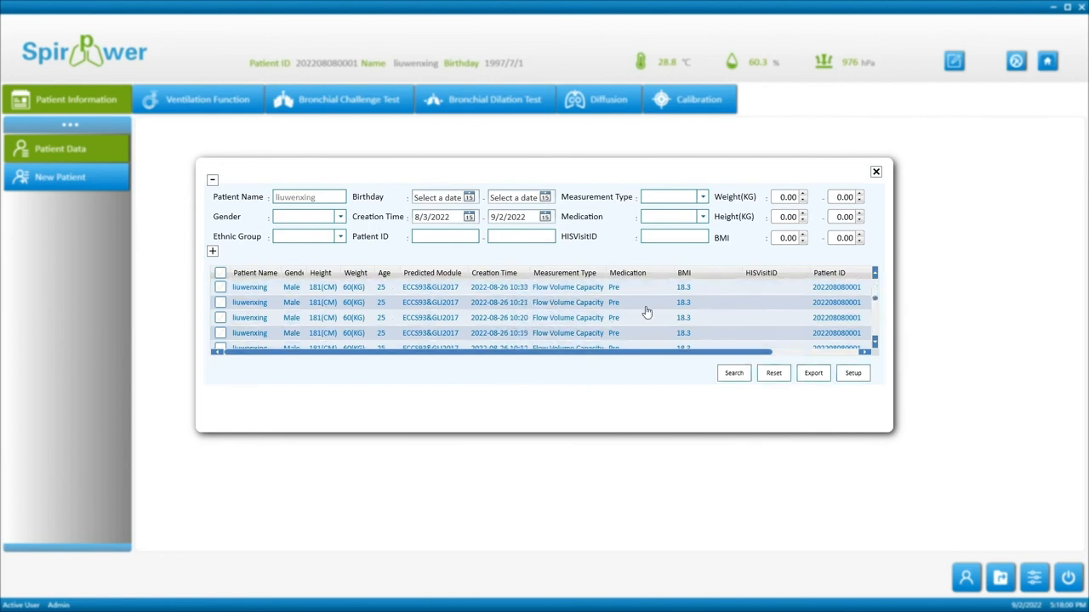
click(220, 303)
click(221, 318)
click(221, 333)
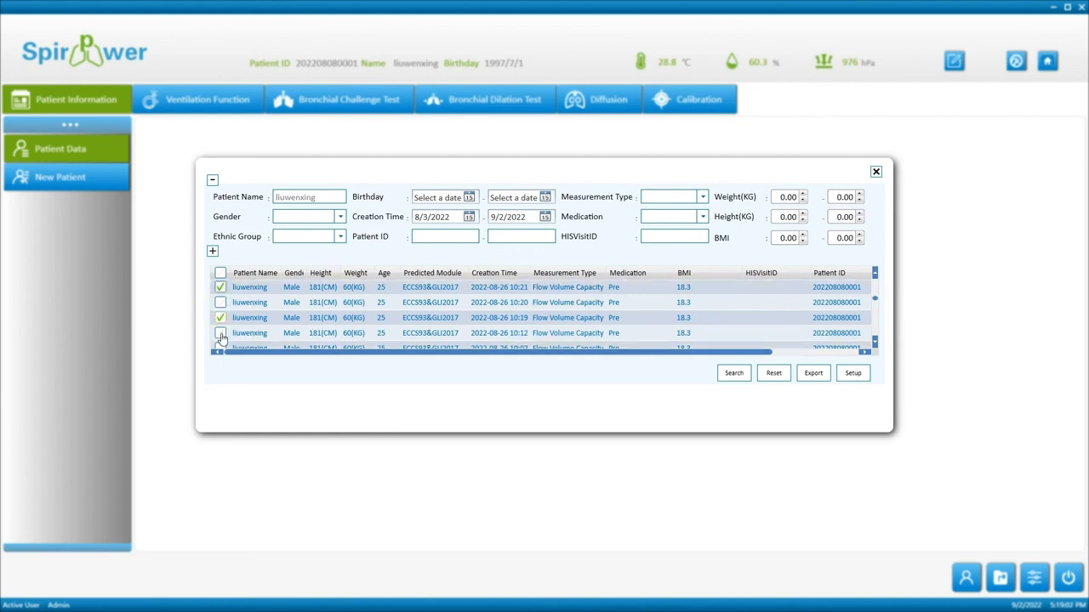
click(802, 377)
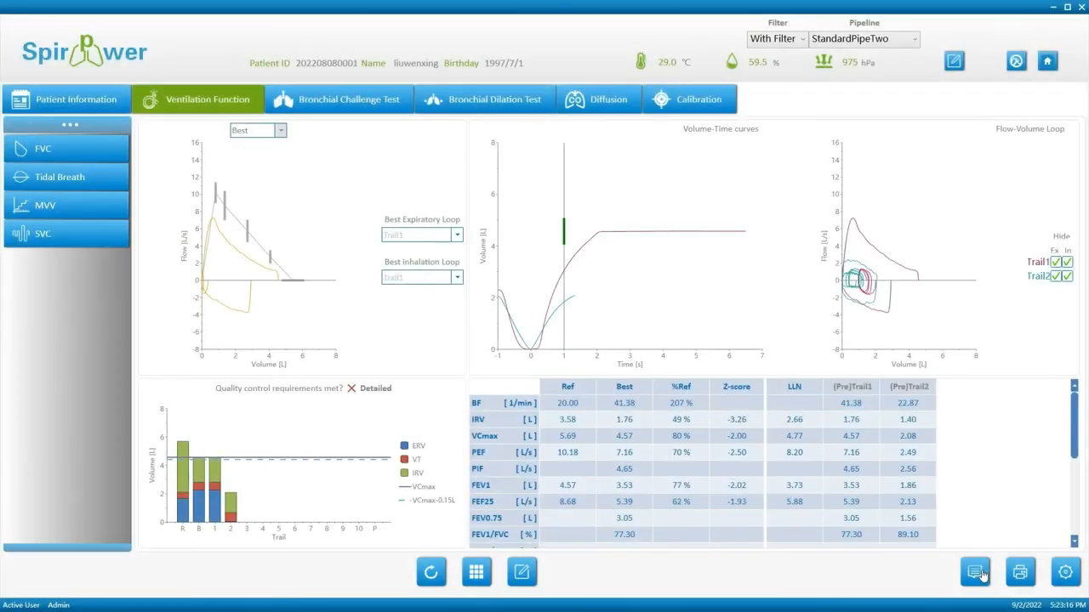
Tick the third recommendation, 'No abnormality in pulmonary ventilation function', in the result comments.
click(976, 573)
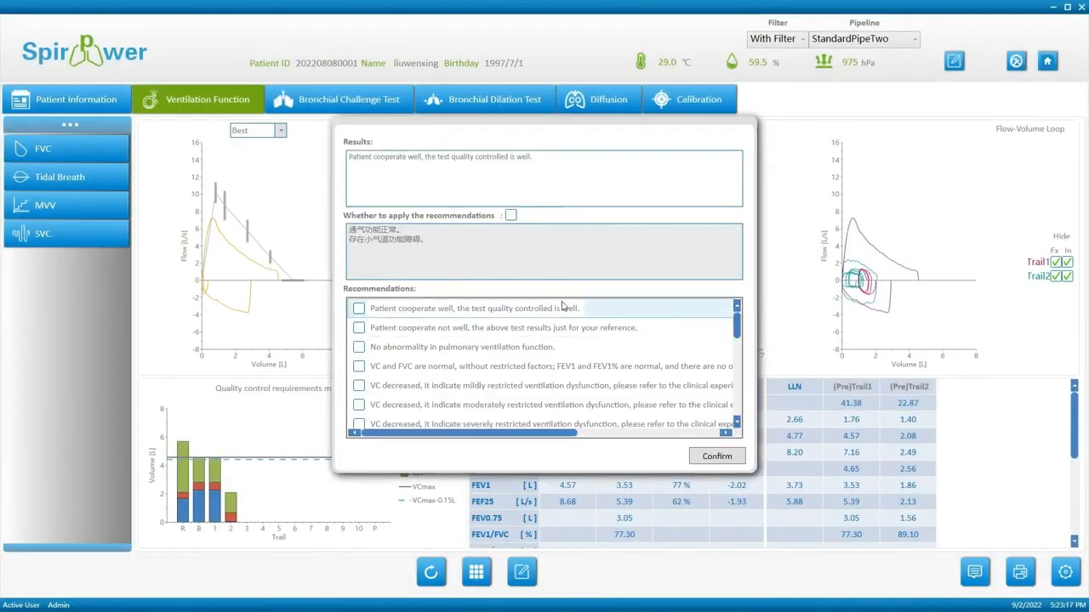
click(505, 310)
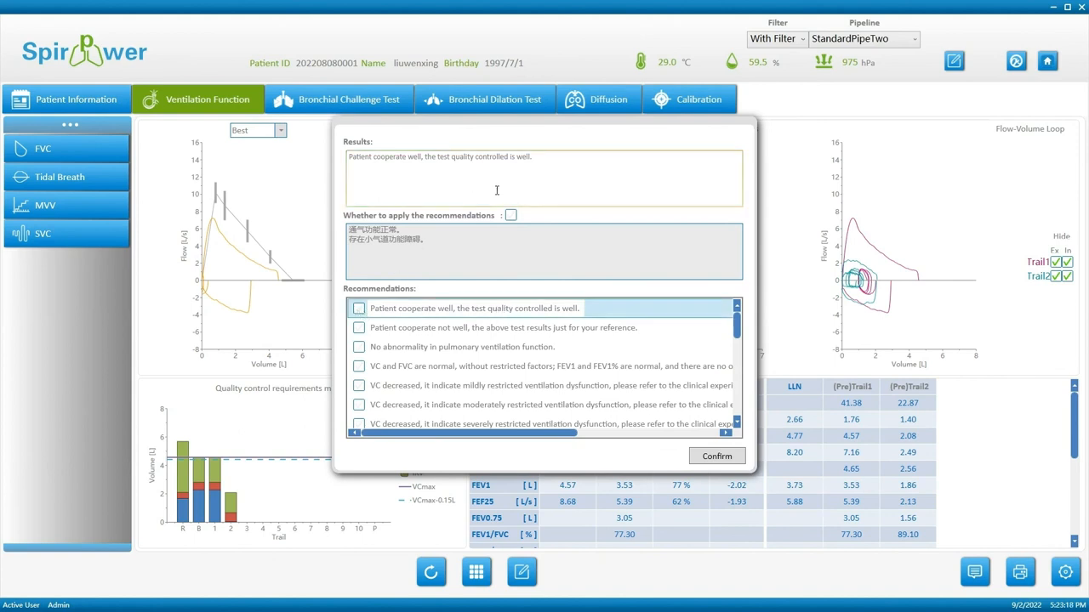
click(358, 348)
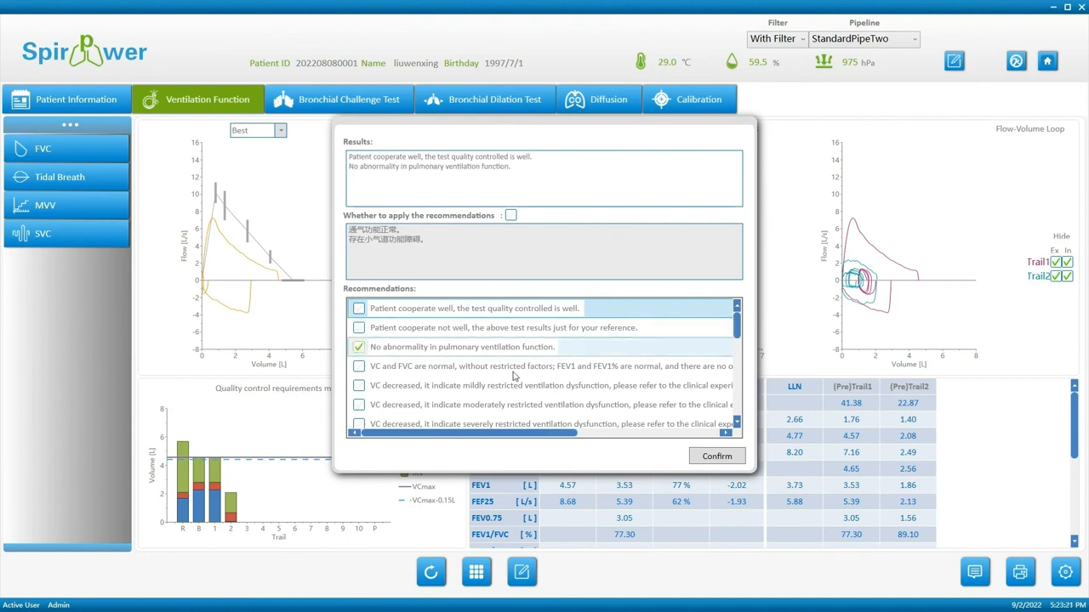
click(725, 457)
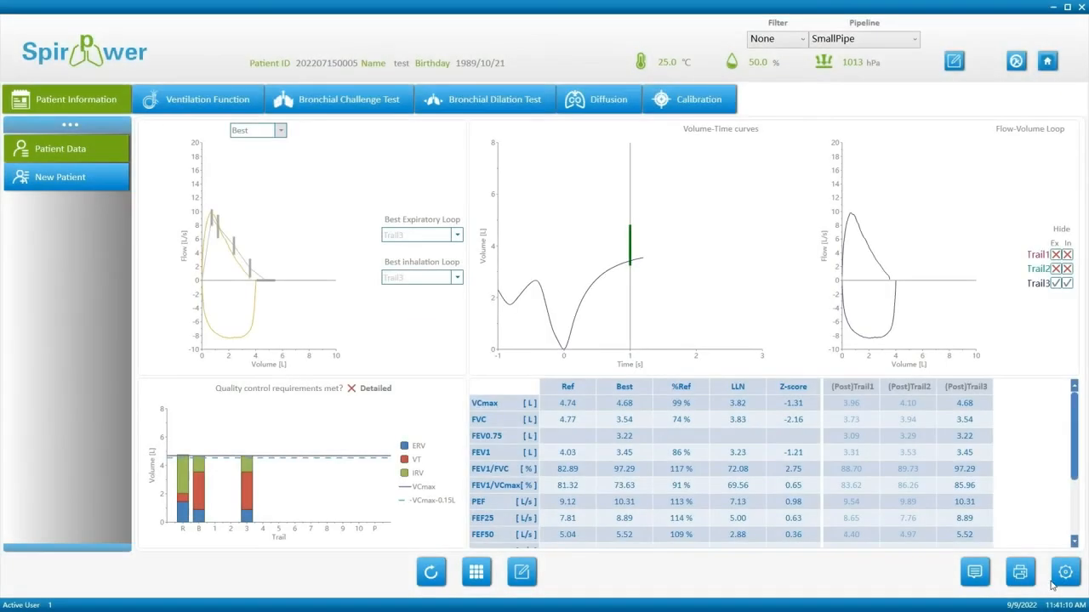
Select the 2022/7/15 11:47 Forced Spirometry test in Patient Data for printing.
click(1022, 573)
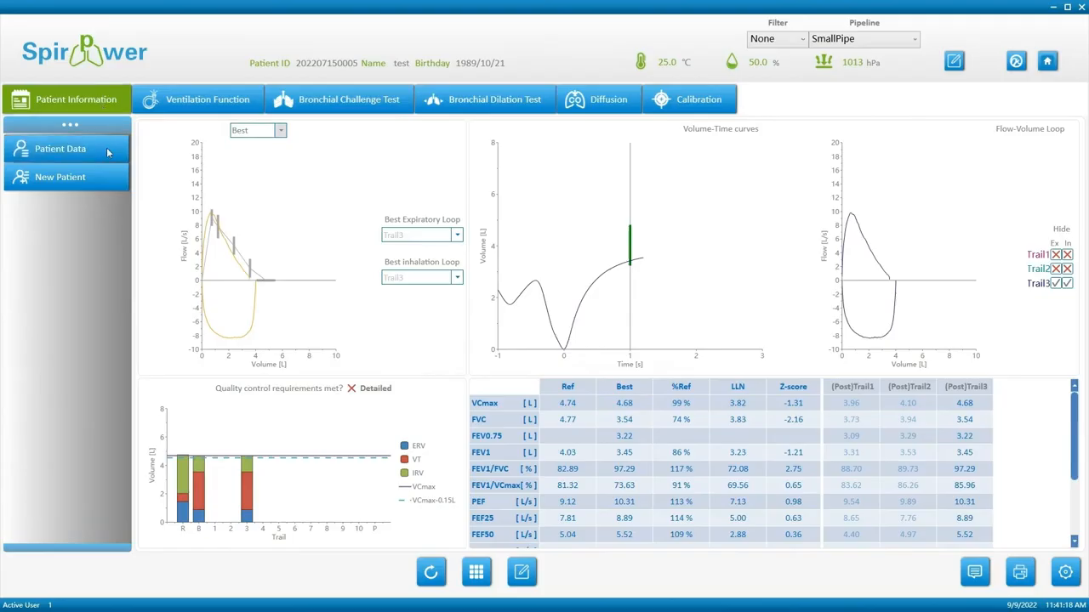
click(106, 147)
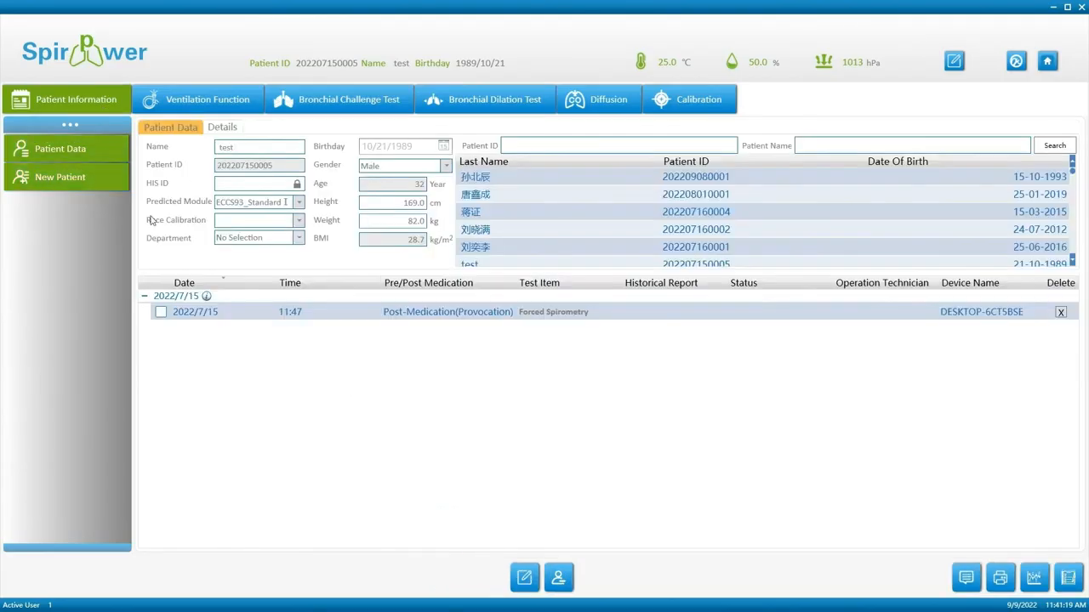
click(161, 312)
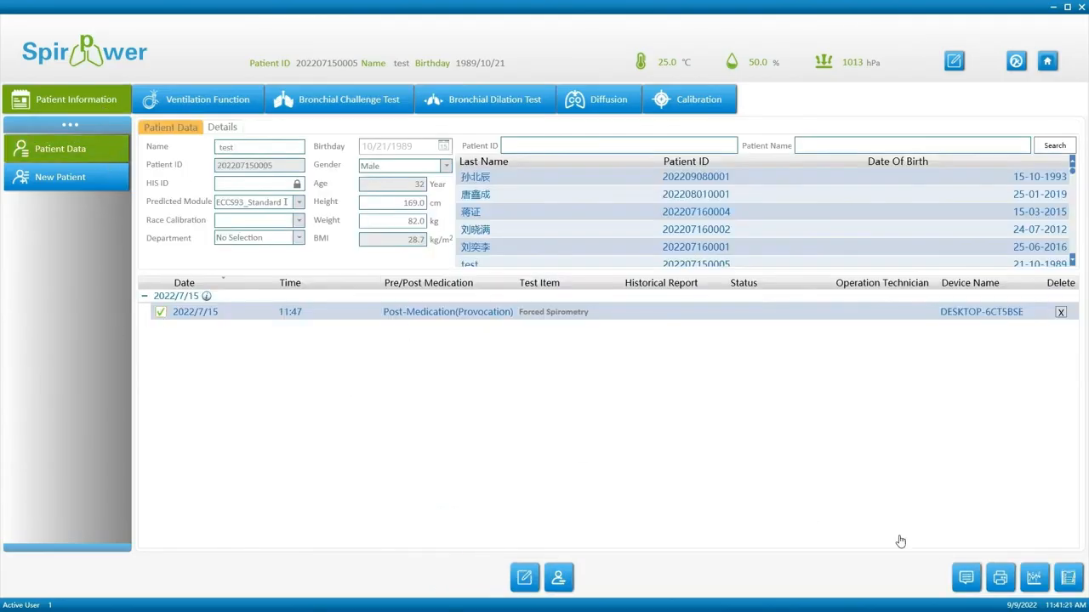
Print the selected test as a ComprehensiveReport.
click(999, 577)
scroll(534, 342, down, 1)
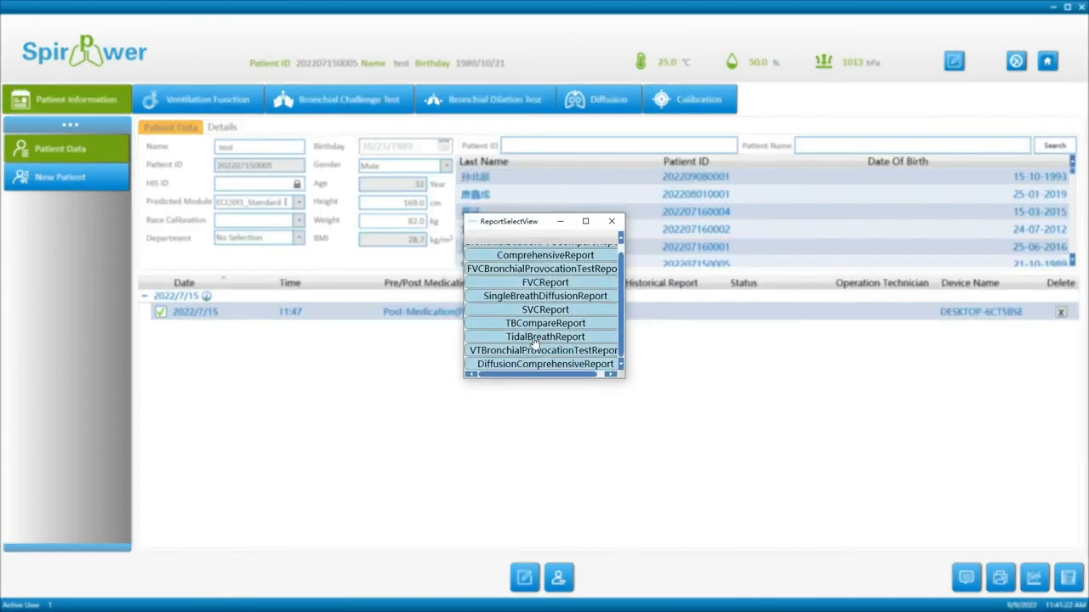
scroll(527, 349, up, 1)
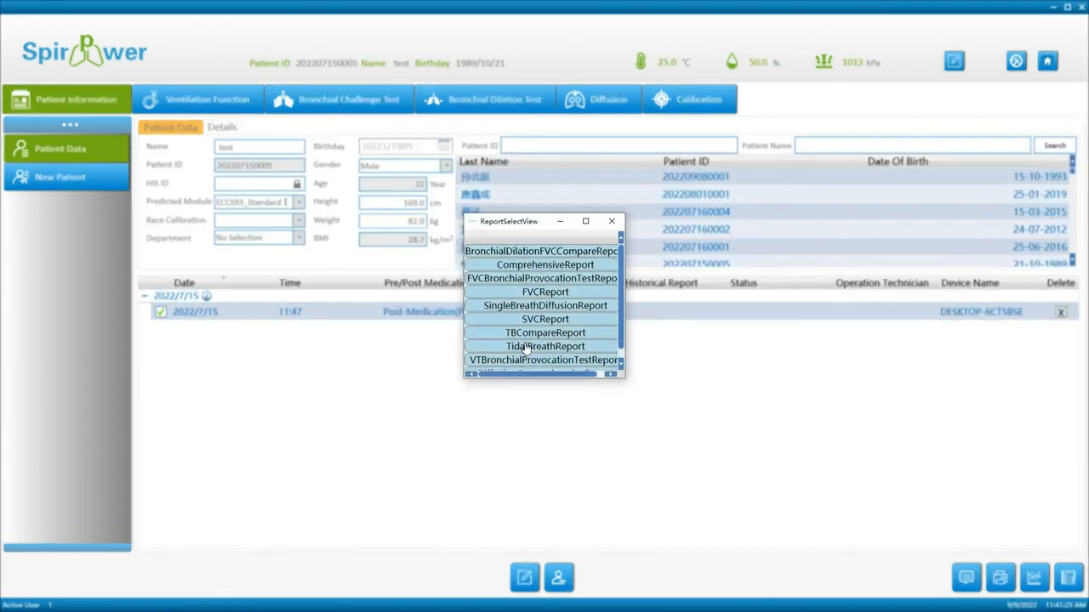
drag(538, 223, 409, 219)
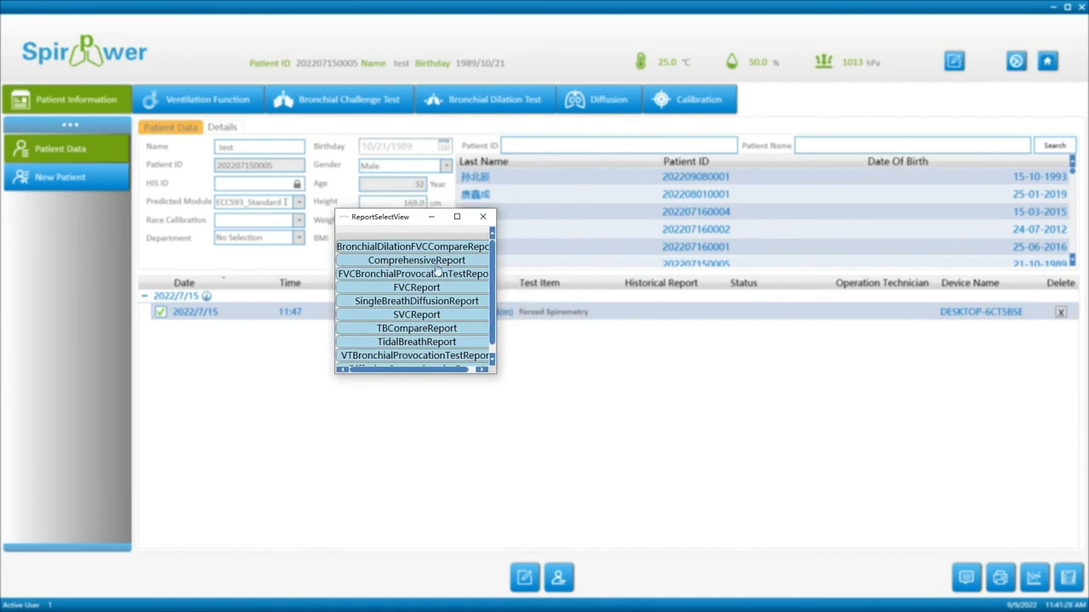
click(437, 269)
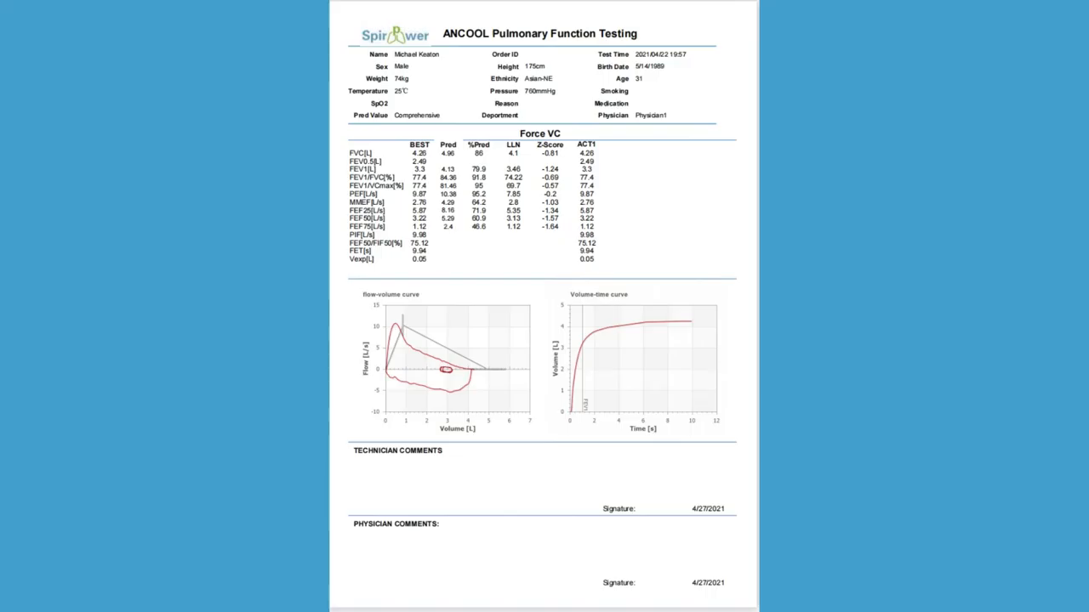